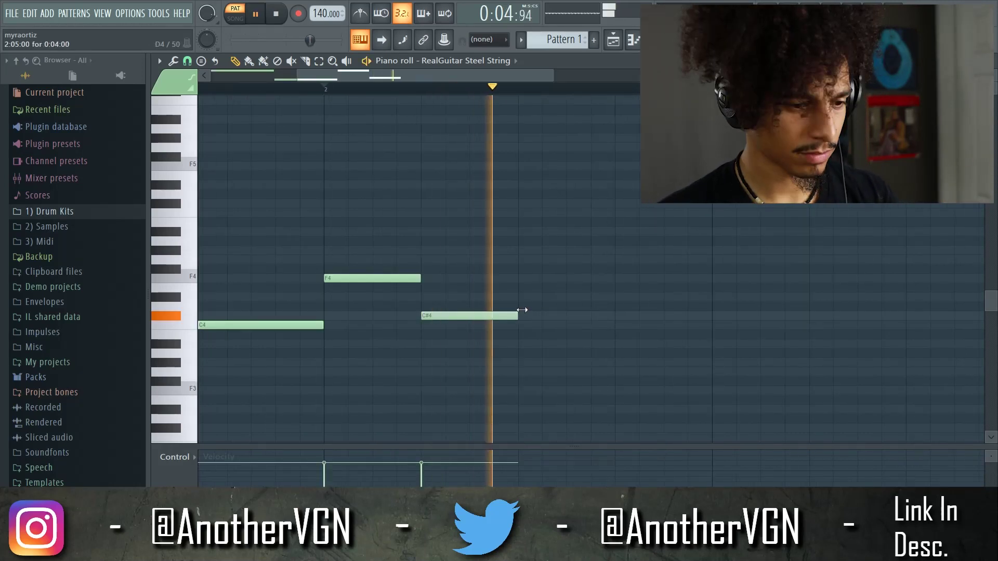
Add a short C#4 note after the existing C#4 in bar 2, follow it with a C4 bass note, and play the pattern.
key(space)
drag(607, 315, 537, 316)
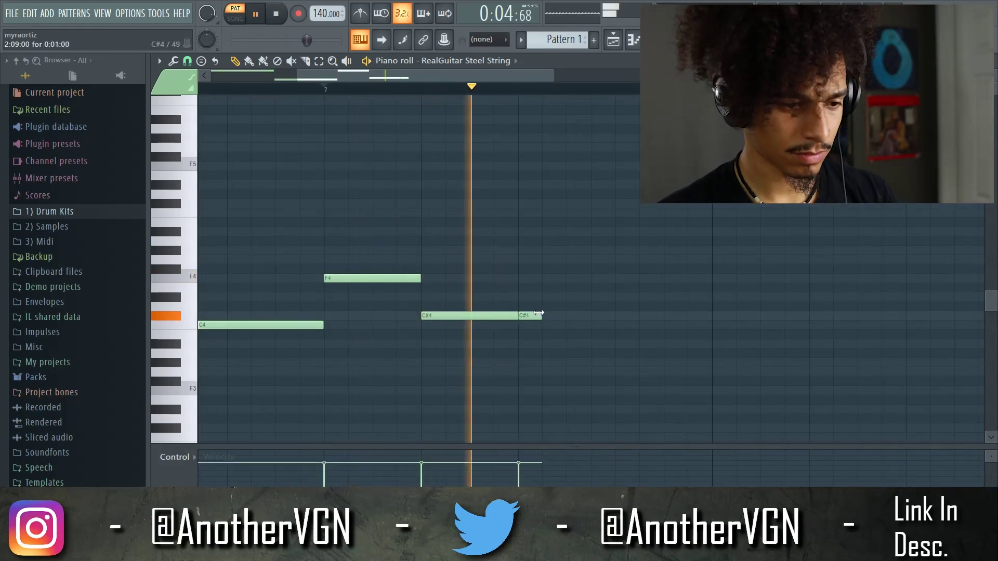
click(545, 326)
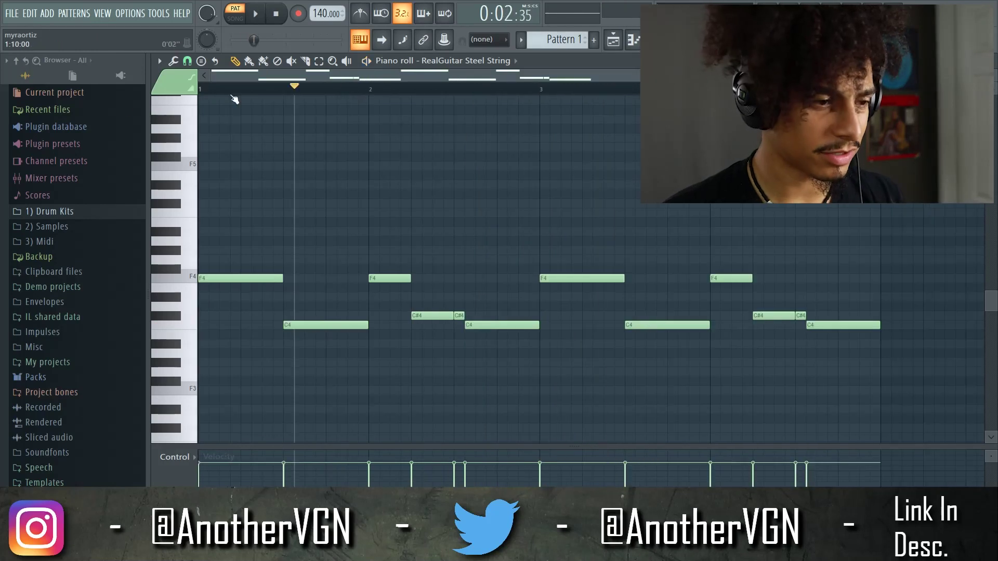
key(space)
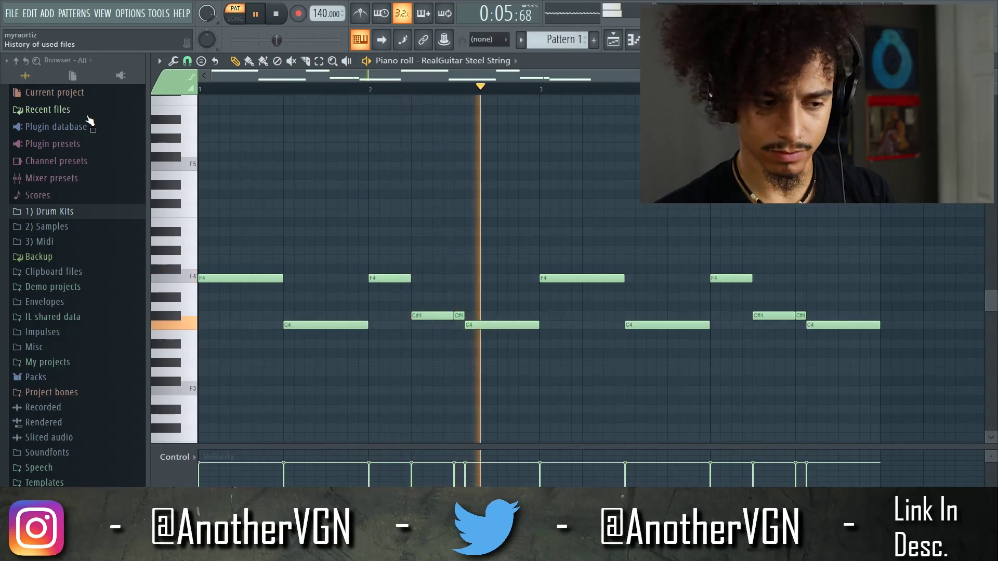
key(space)
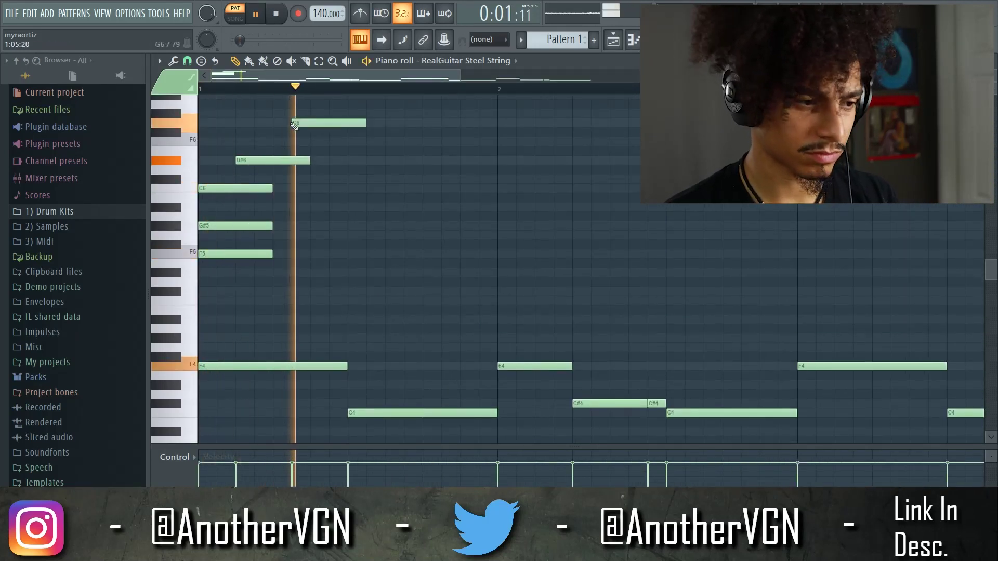
Audition the bar 1 melody and move its second D#6 note up to F6.
key(space)
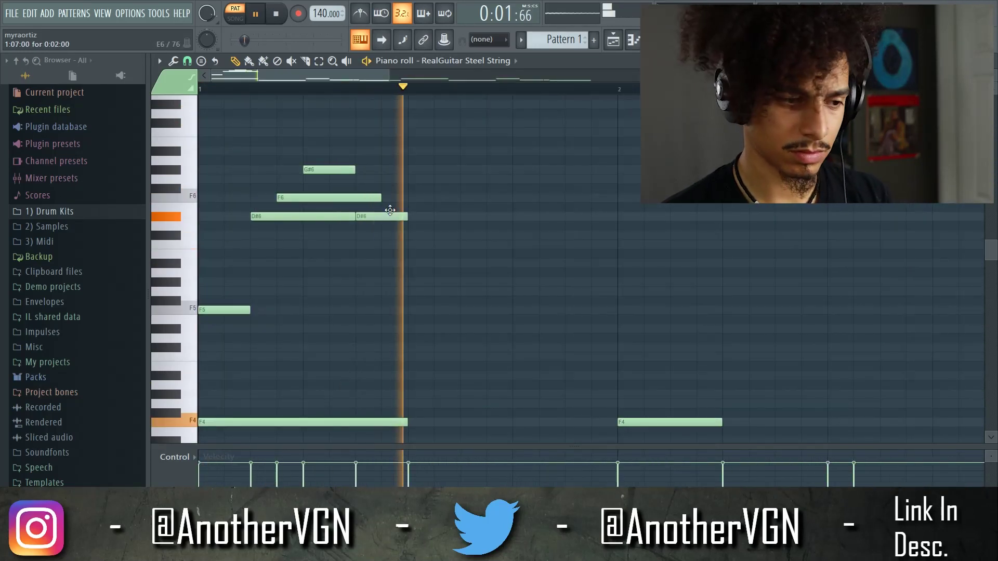
key(space)
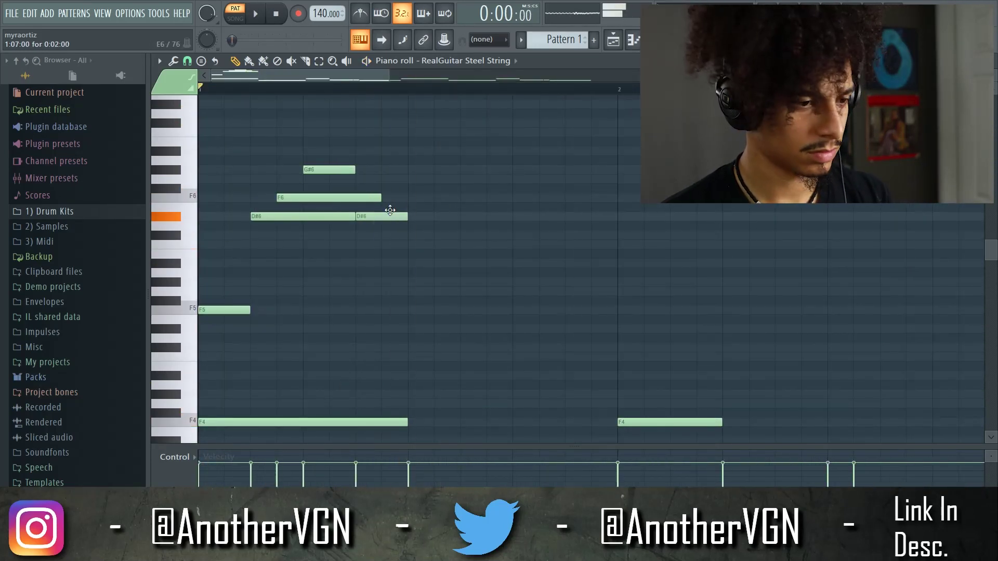
key(space)
drag(389, 210, 390, 200)
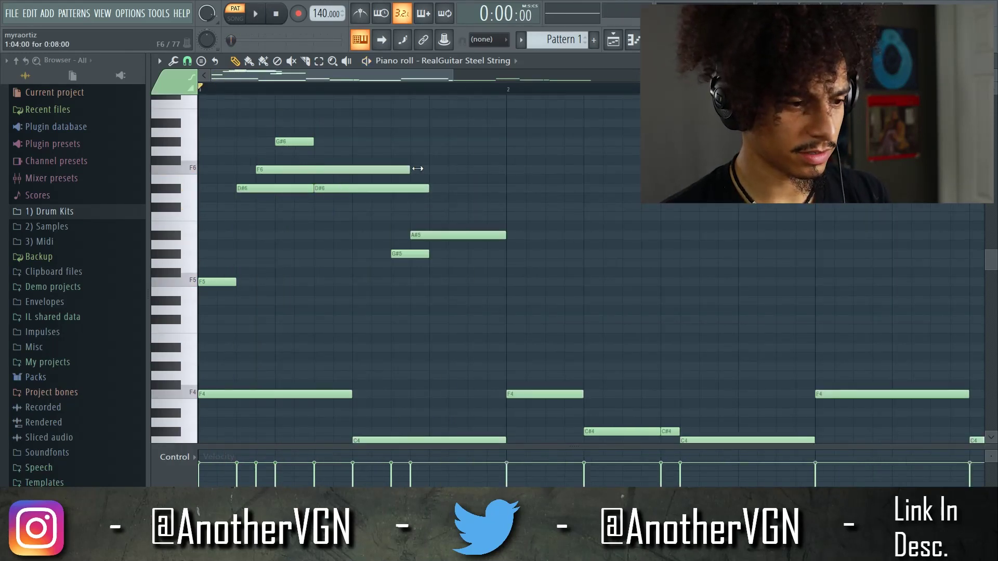
key(space)
drag(418, 169, 385, 174)
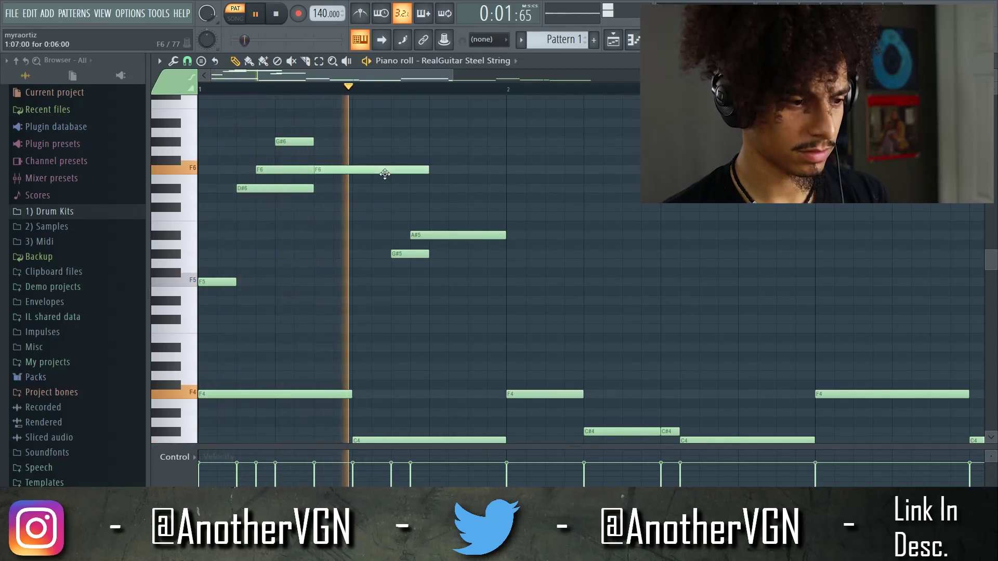
Copy the bar 1 melody notes above the bass line into bar 2.
scroll(424, 220, down, 1)
key(space)
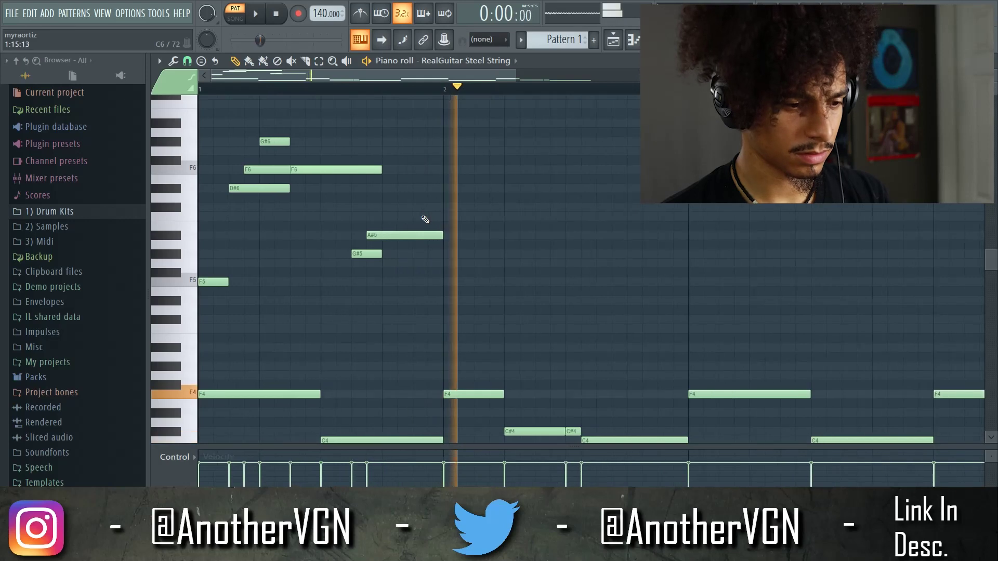
drag(463, 294, 200, 100)
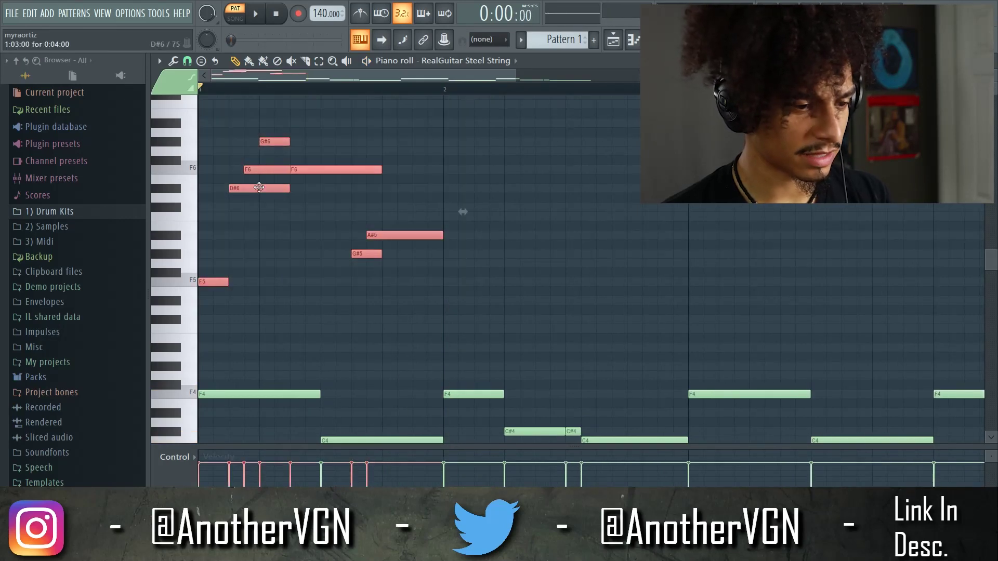
drag(259, 187, 519, 188)
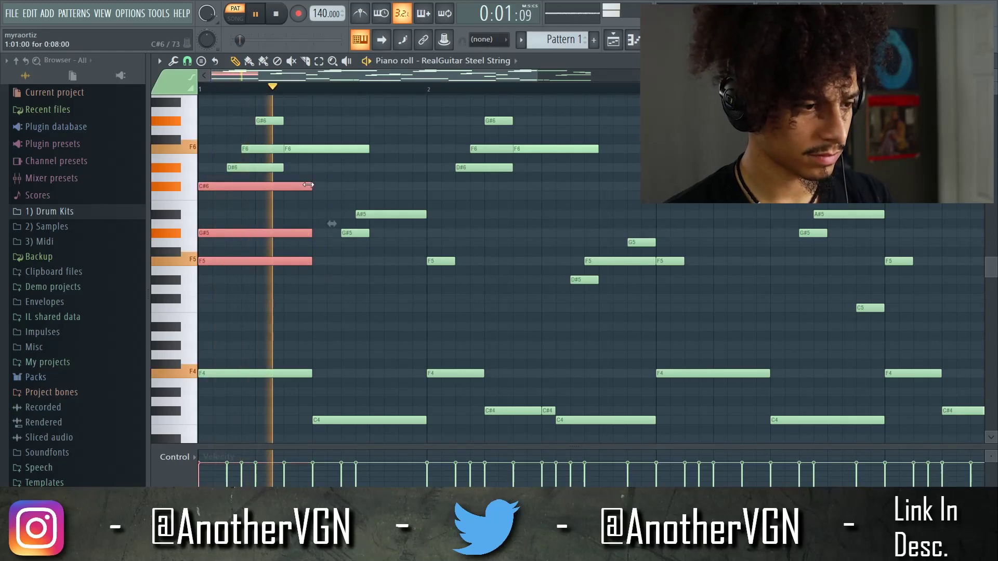
Lengthen the F5, G#5 and C6 chord to fill bar 1 and extend a C#5, F5 and G#5 chord to the end of bar 2.
key(space)
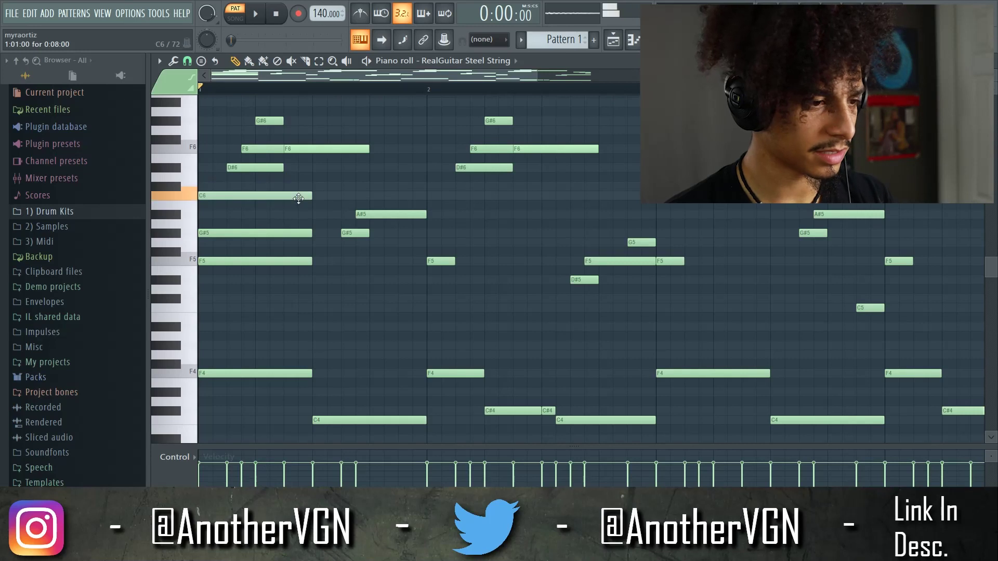
key(space)
drag(323, 285, 419, 198)
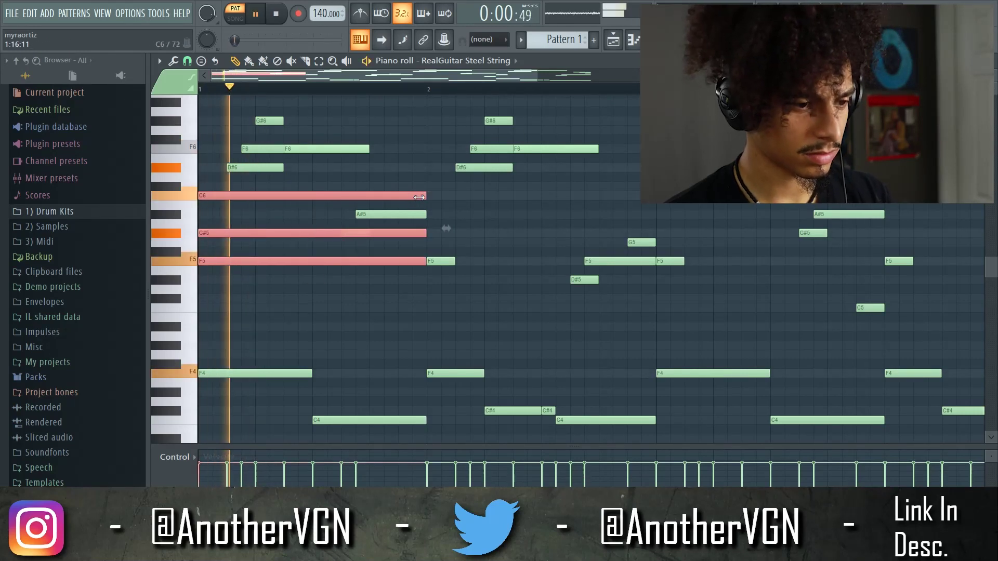
ctrl+click(427, 175)
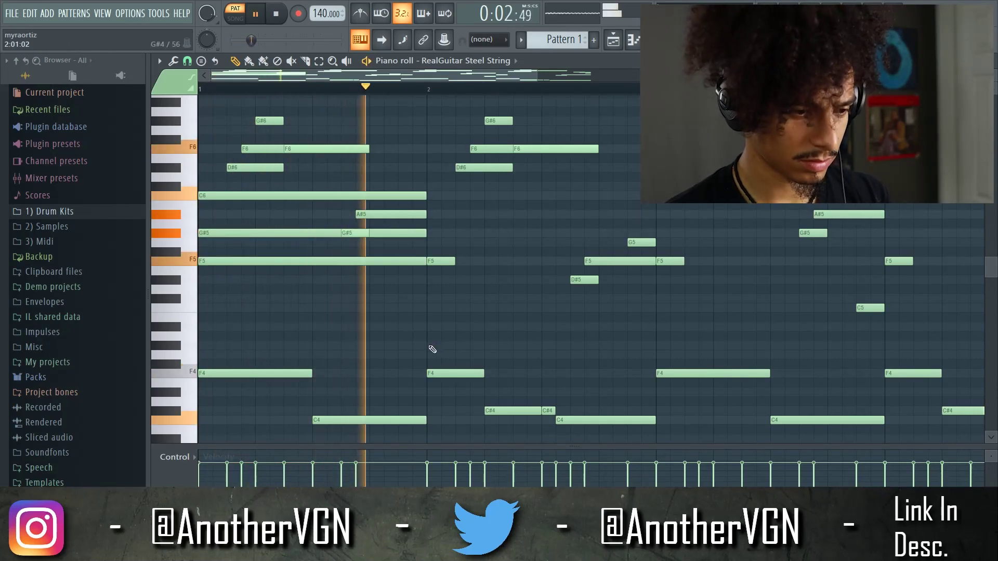
click(429, 347)
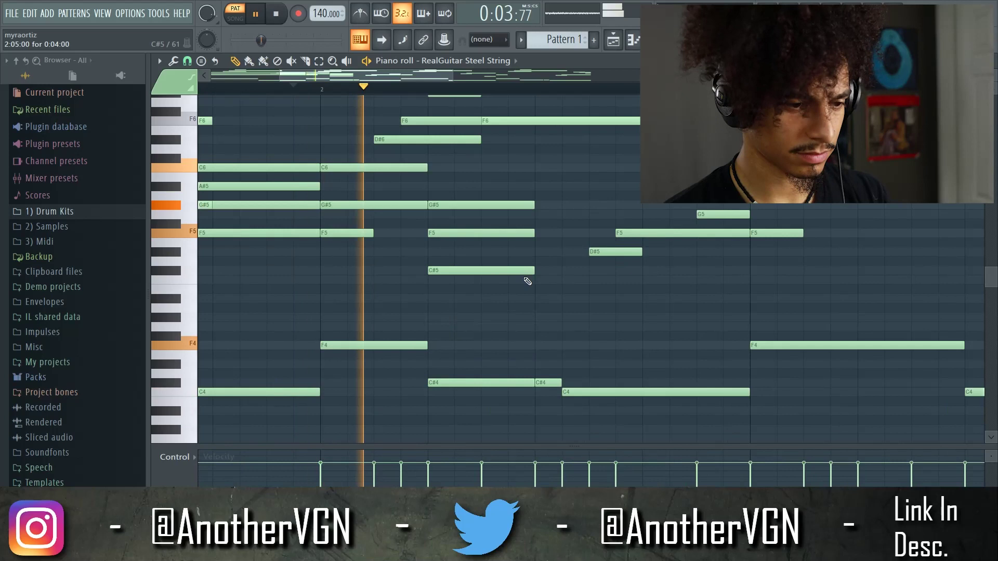
drag(525, 300, 751, 219)
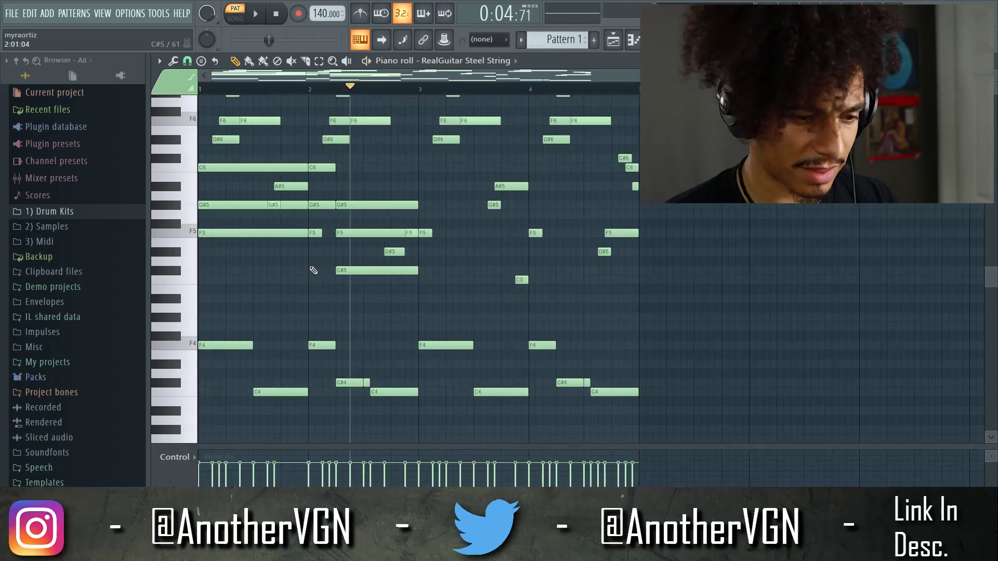
Copy the chords from bars 1 and 2 into bars 3 and 4.
scroll(313, 271, up, 2)
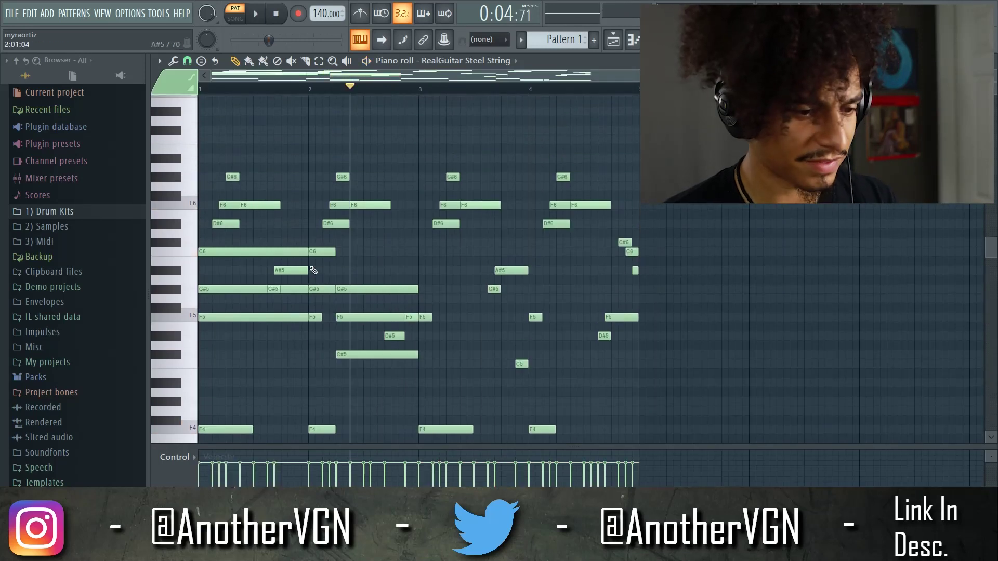
scroll(313, 270, down, 2)
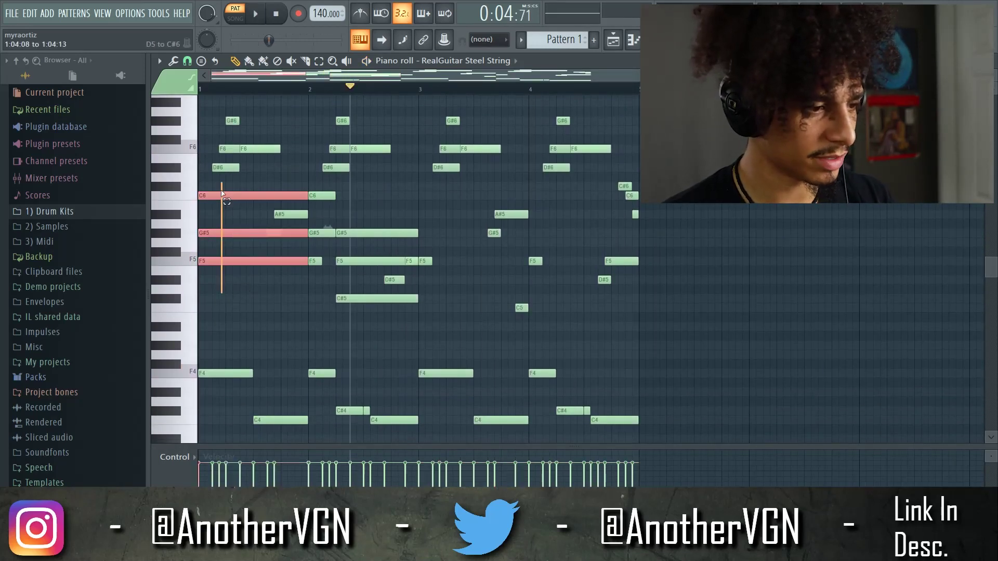
drag(217, 195, 497, 203)
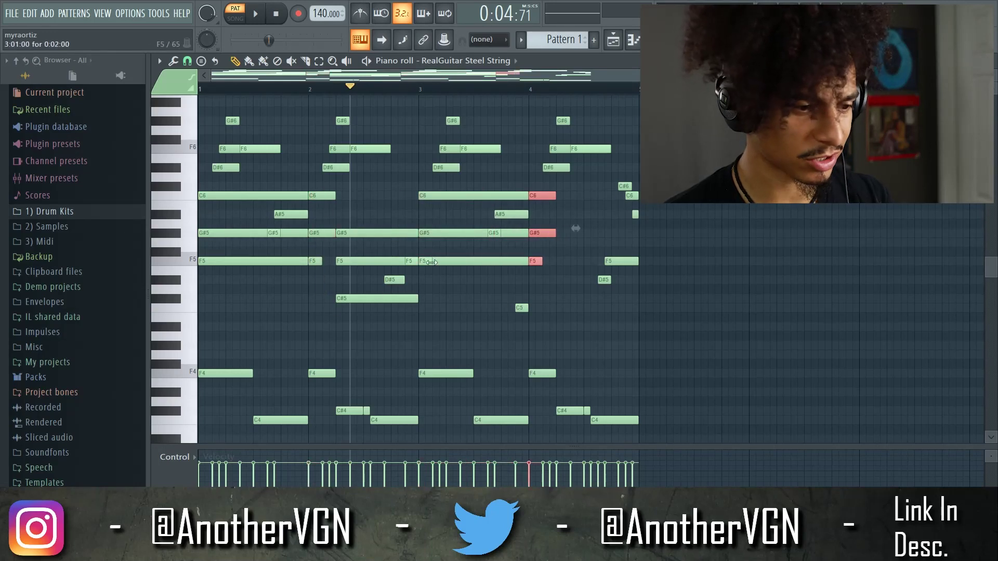
drag(374, 231, 529, 235)
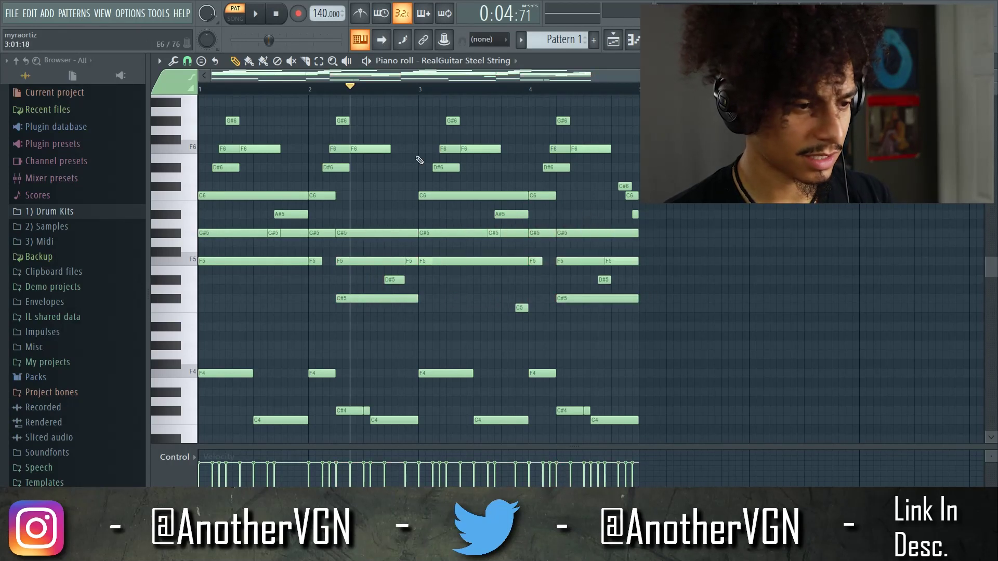
Randomize the note velocities and apply a strum to the chords.
scroll(403, 203, down, 1)
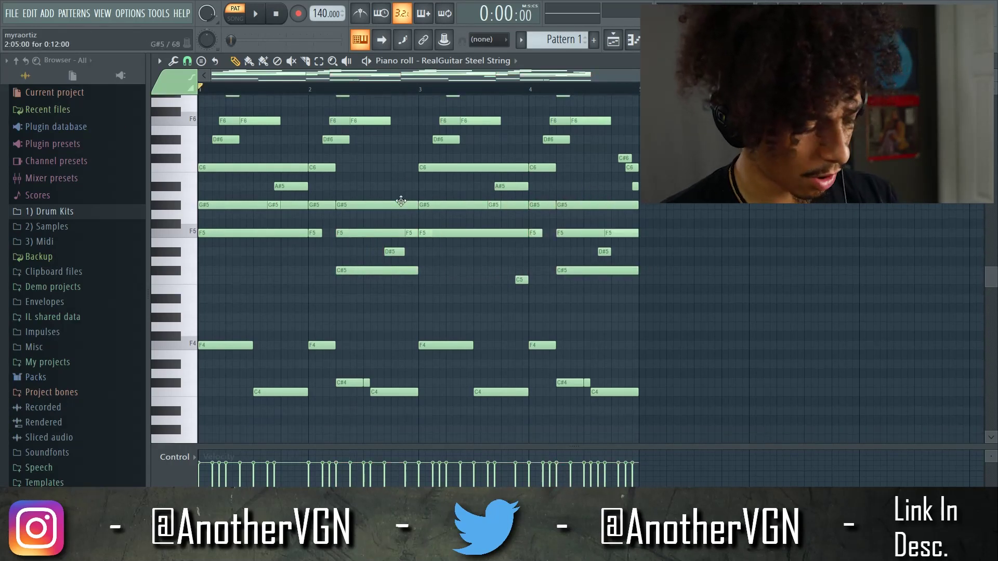
key(alt+r)
click(647, 384)
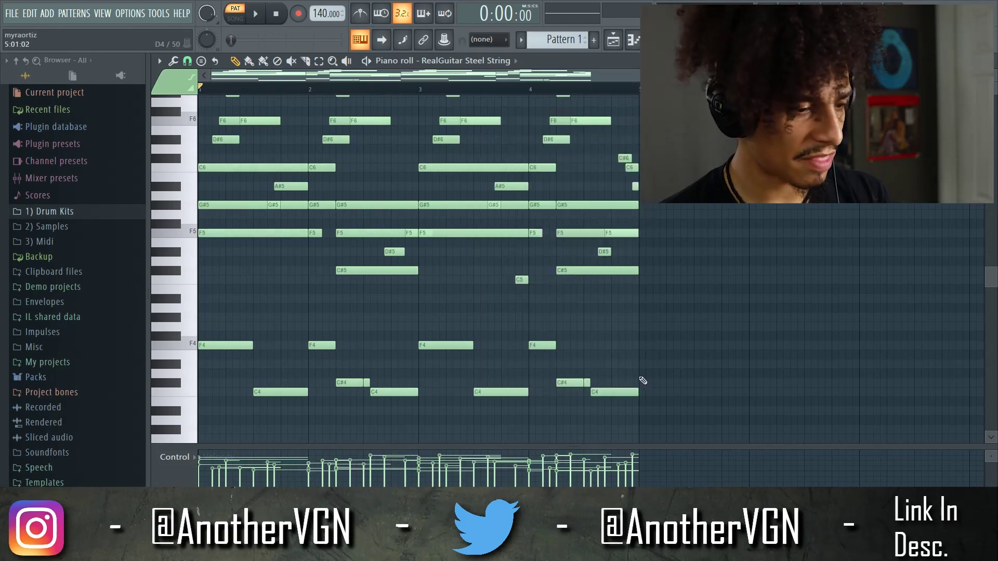
key(alt+s)
click(775, 309)
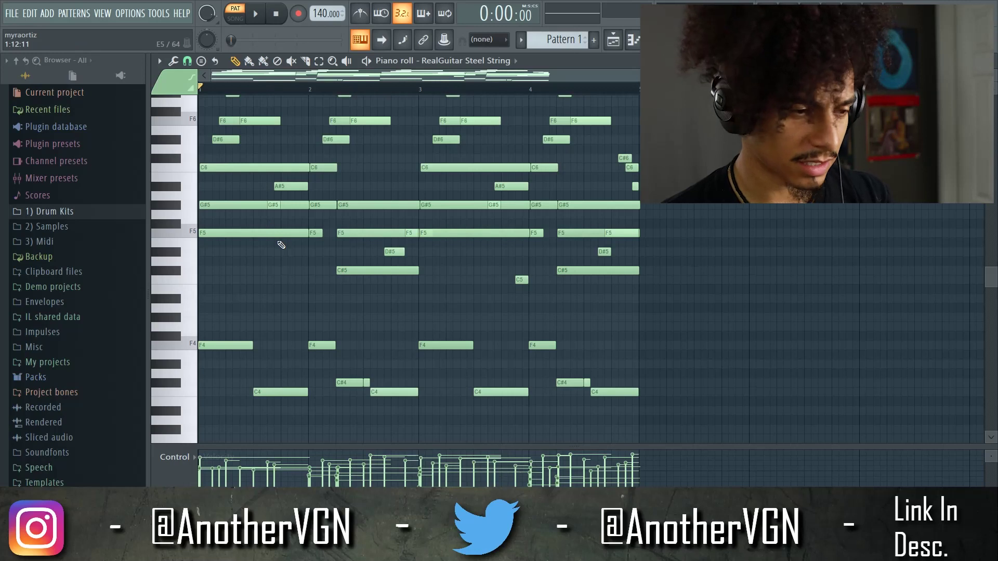
Play the pattern and move the short F5 melody note in the second half of bar 4 slightly earlier.
scroll(272, 270, up, 5)
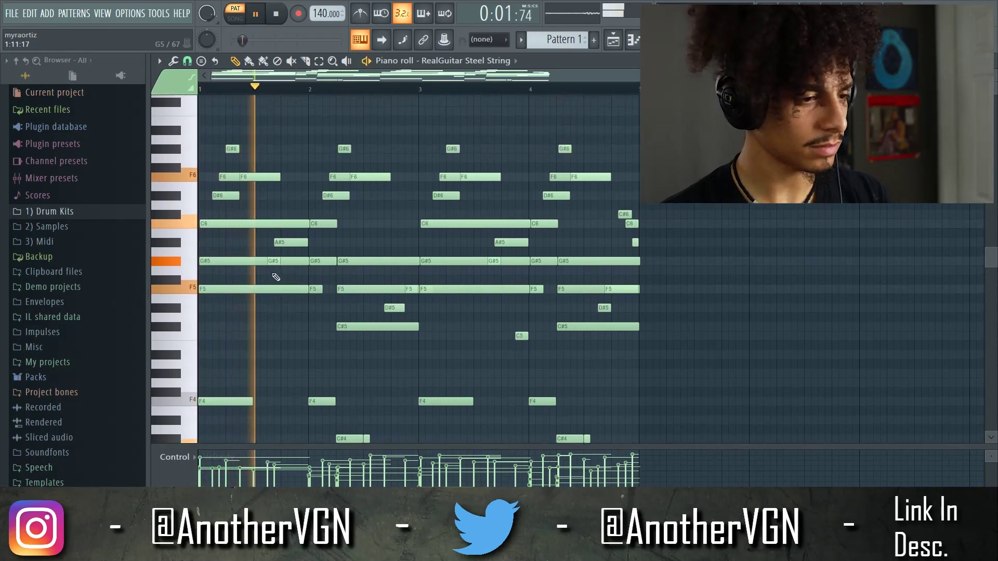
scroll(275, 277, down, 3)
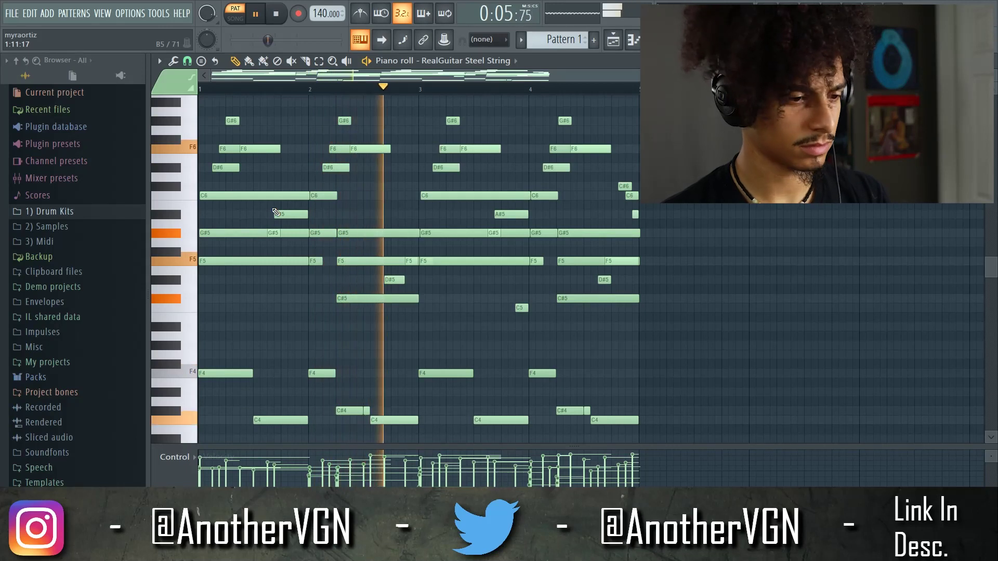
ctrl+scroll(275, 212, up, 2)
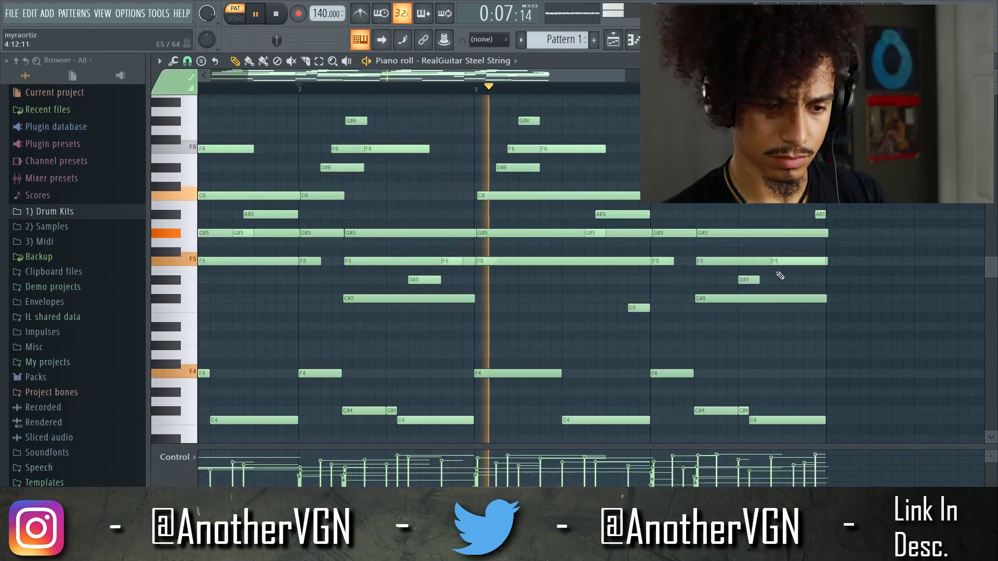
drag(786, 263, 774, 262)
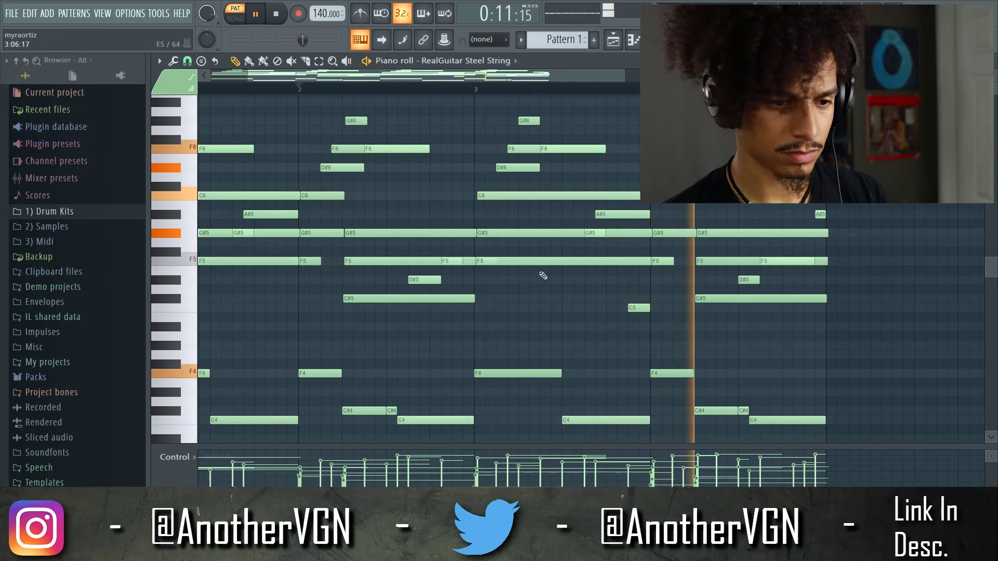
Try the whole pattern one octave lower and listen to it.
scroll(830, 309, up, 2)
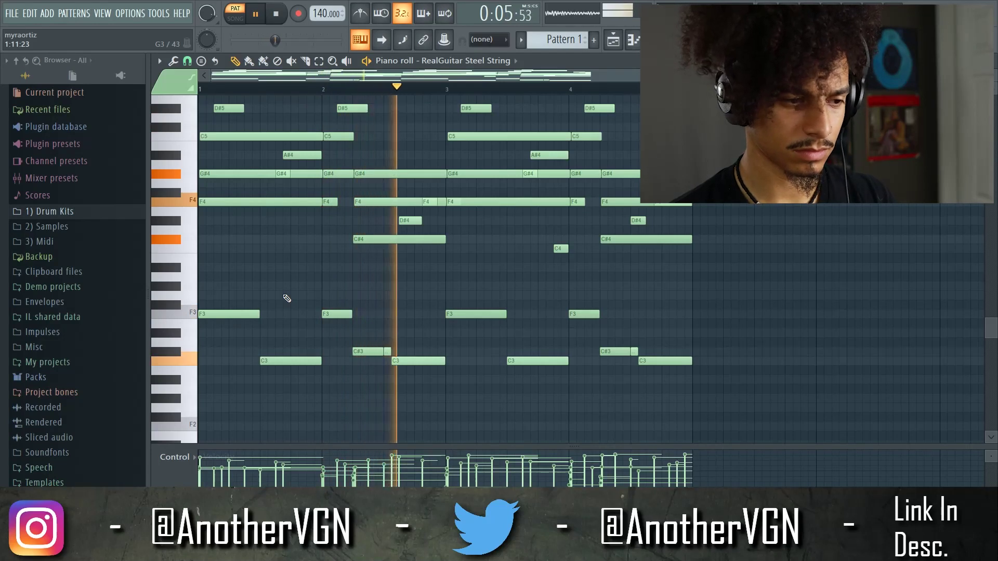
key(space)
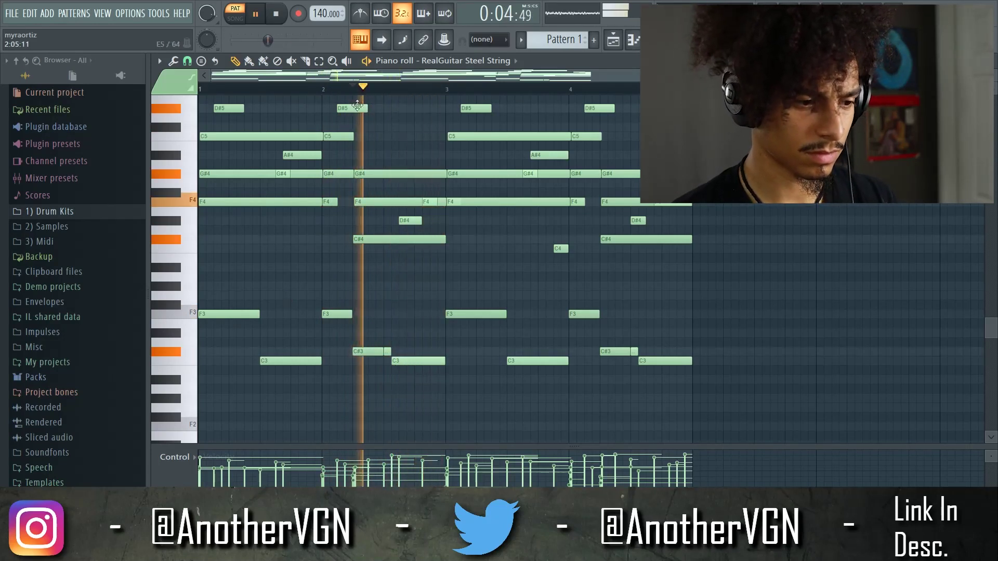
scroll(416, 316, up, 2)
key(space)
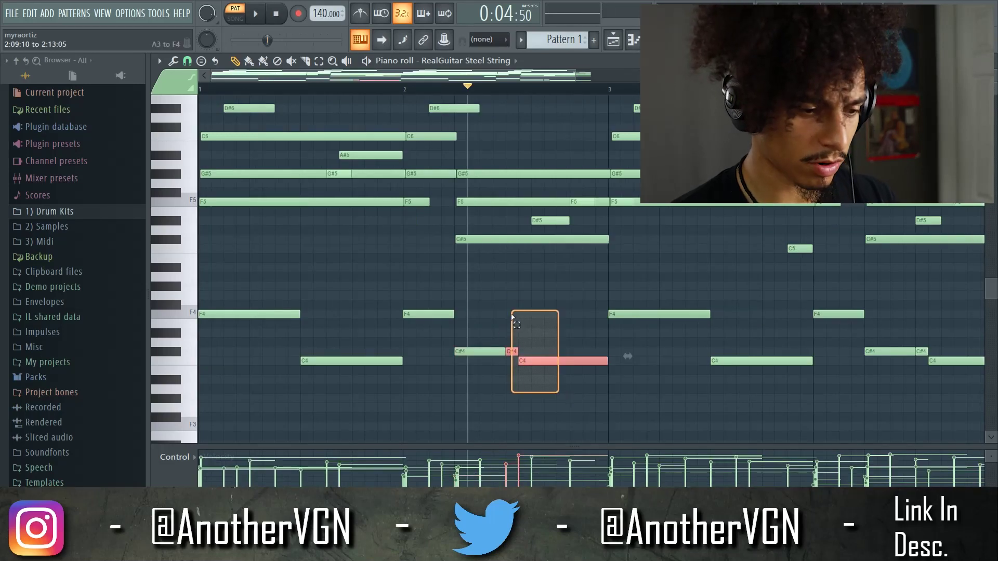
Layer the short C#4 and the C4 bass notes at the end of bar 2 with copies one octave lower, and play them.
scroll(529, 306, down, 2)
key(ctrl+Down)
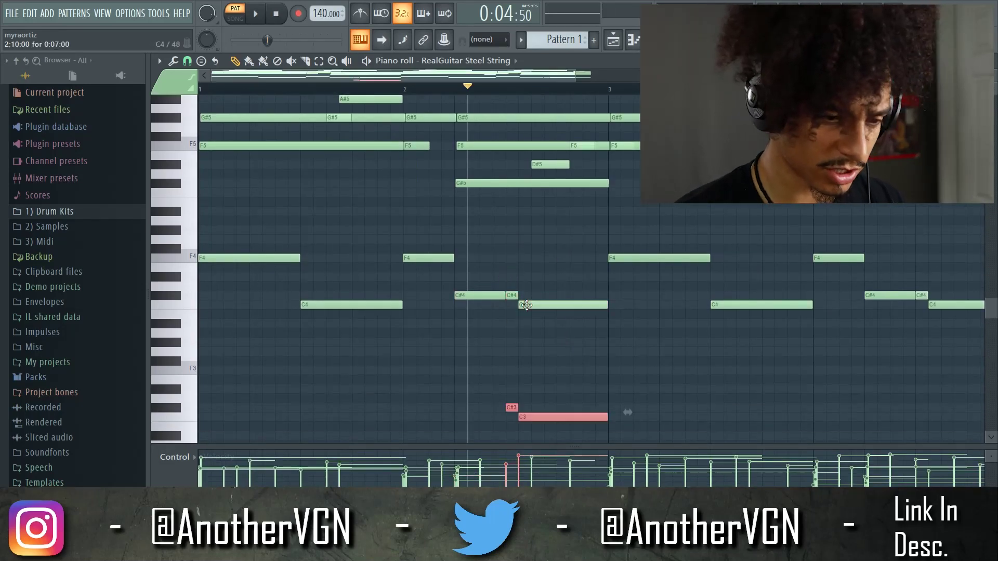
key(space)
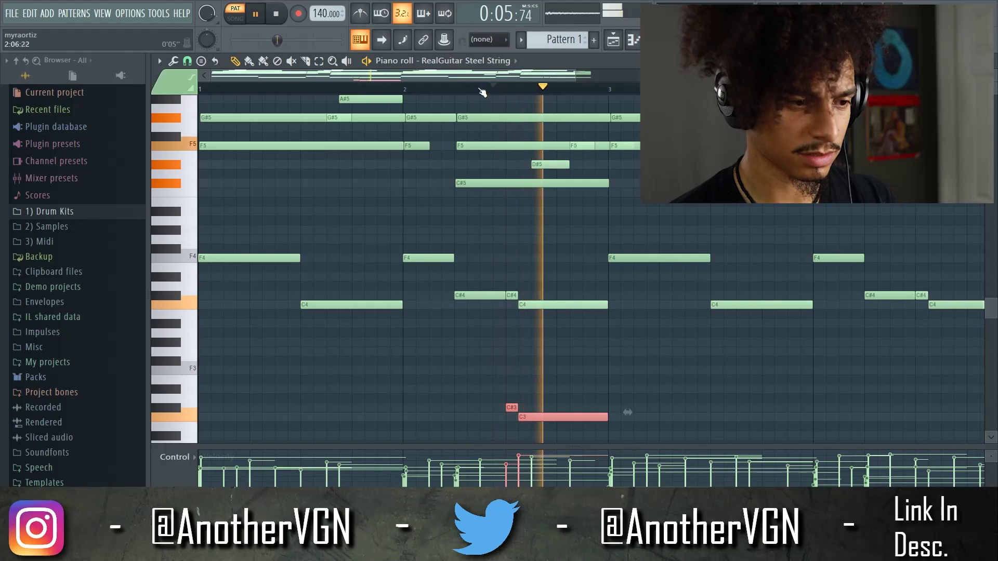
click(466, 90)
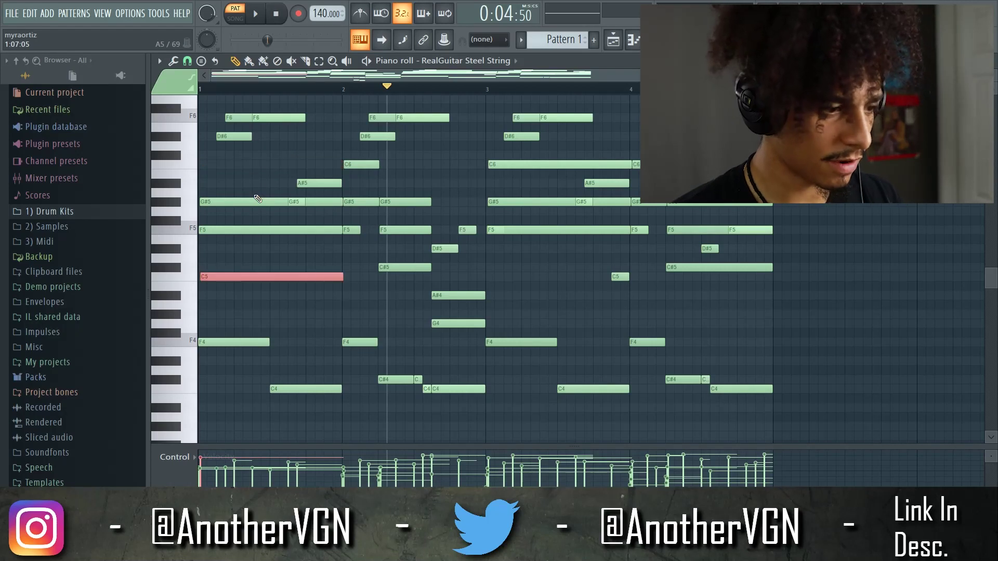
Lower the C6 chord note in bar 3 by one octave to C5 and clear the selection.
key(ctrl+Down)
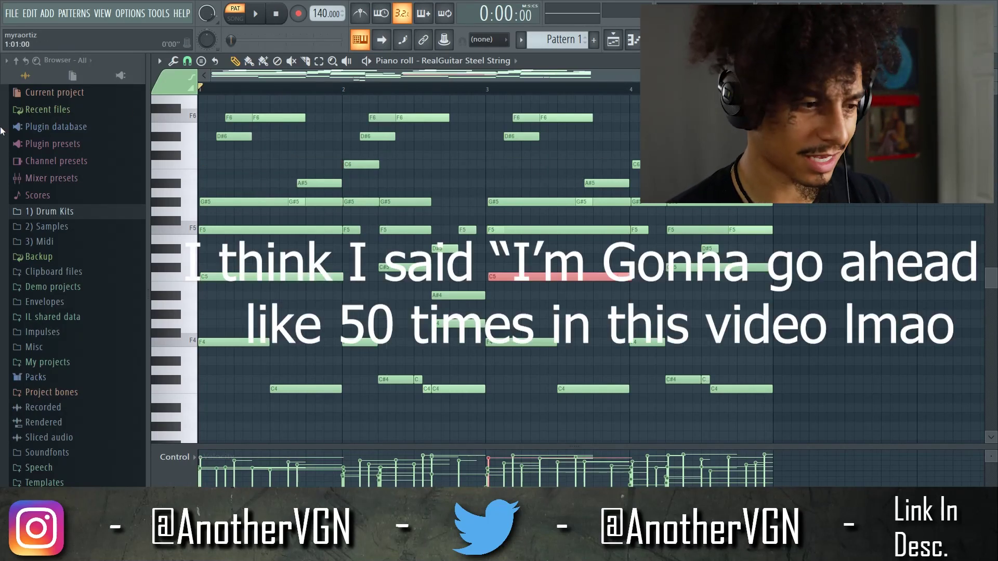
key(ctrl+d)
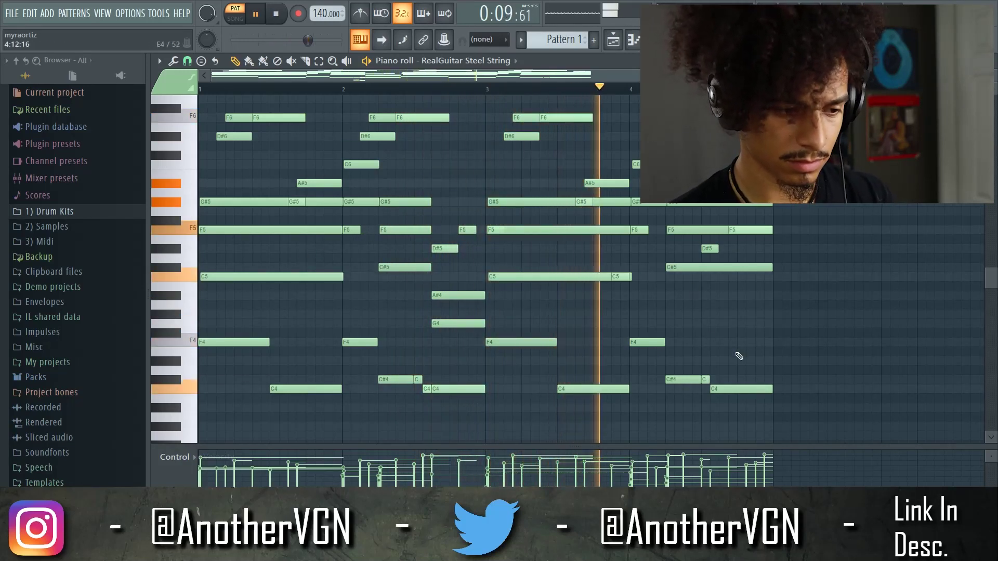
Copy the two short low bass notes C#3 and C3 from the end of bar 2 to the same place in bar 4.
key(space)
scroll(730, 354, down, 5)
drag(542, 395, 416, 346)
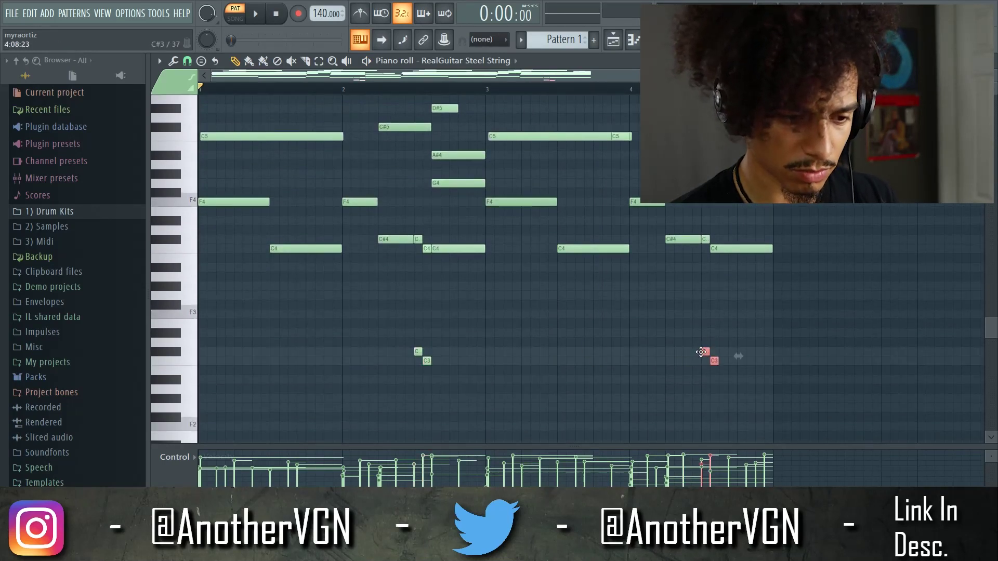
Lower the G5 chord note in the second half of bar 4 by one octave to G4 and play the pattern.
click(307, 64)
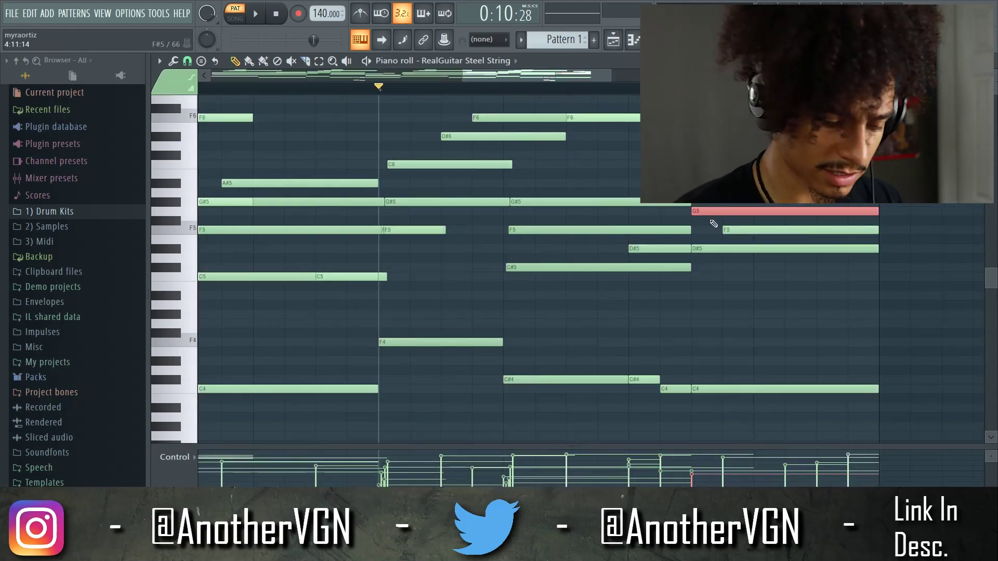
key(space)
click(713, 223)
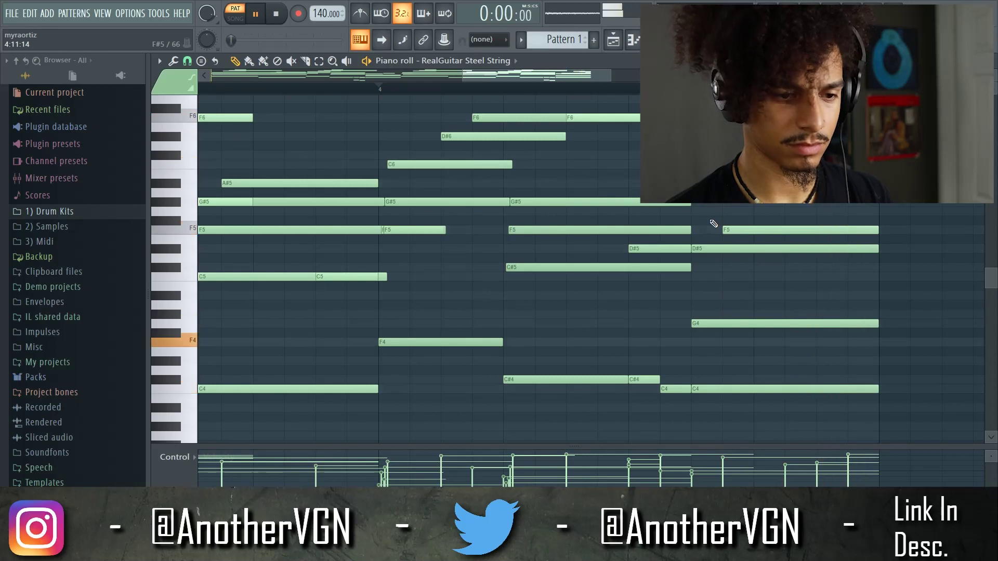
Play from just before bar 4 and lengthen the F5 note at the start of bar 4 until it meets the next F5.
click(331, 88)
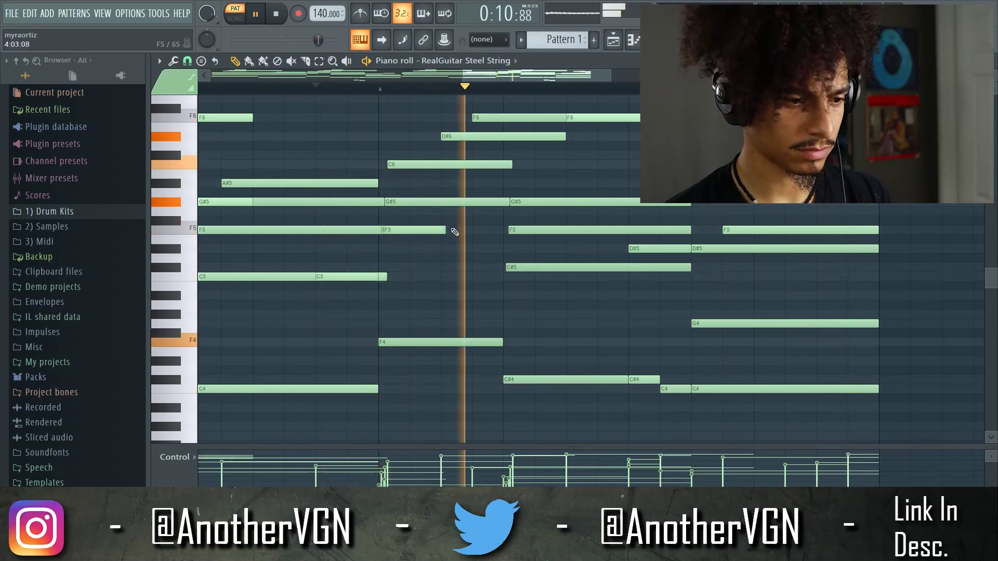
key(space)
key(space)
drag(445, 231, 508, 231)
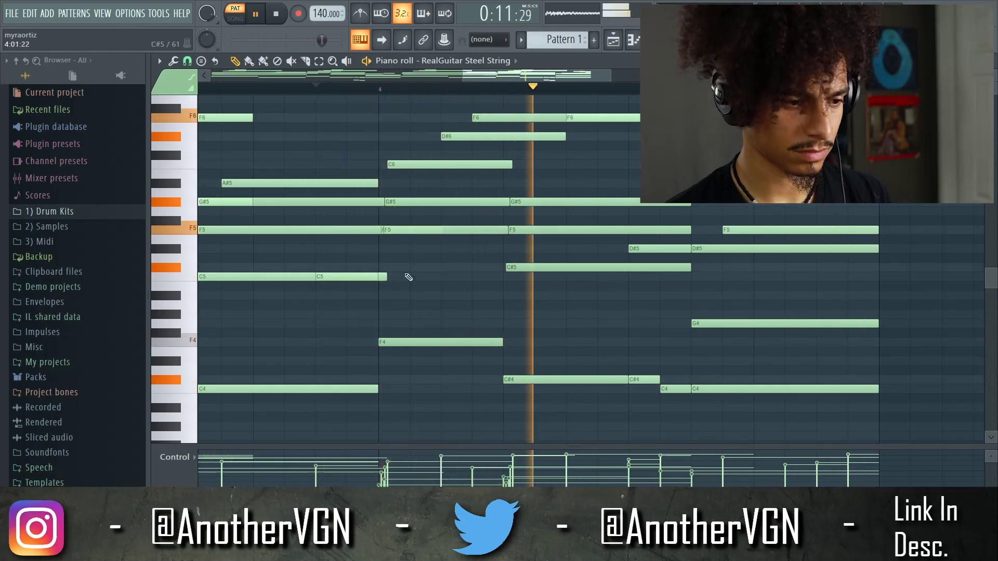
Lengthen the second C5 chord note of bar 3 into bar 4 up to the start of the C#5, and play it.
key(space)
drag(390, 279, 597, 286)
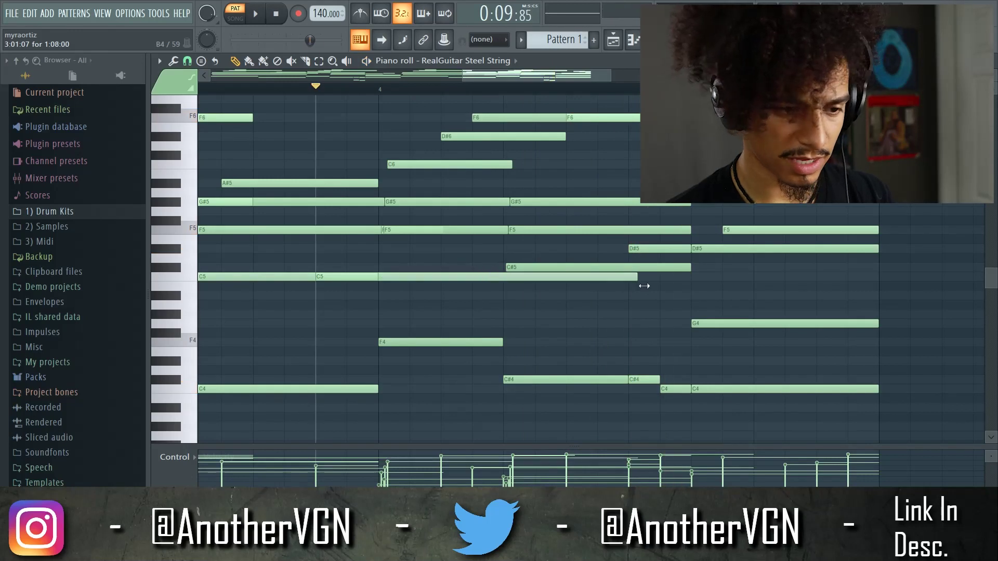
key(space)
scroll(471, 263, down, 4)
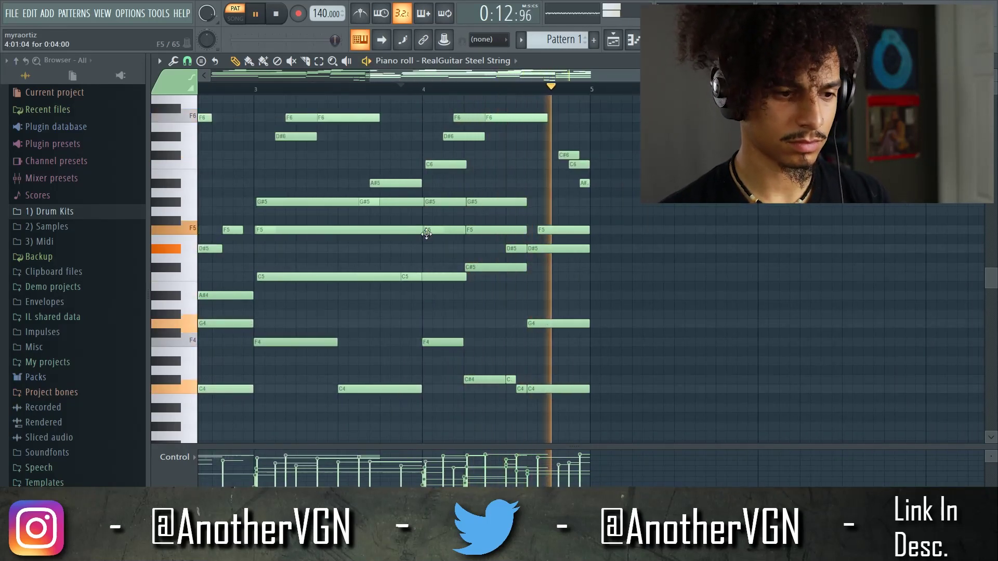
Listen to bar 4, add an A#4 chord note above the G4 in its second half, and play the result.
key(space)
click(479, 87)
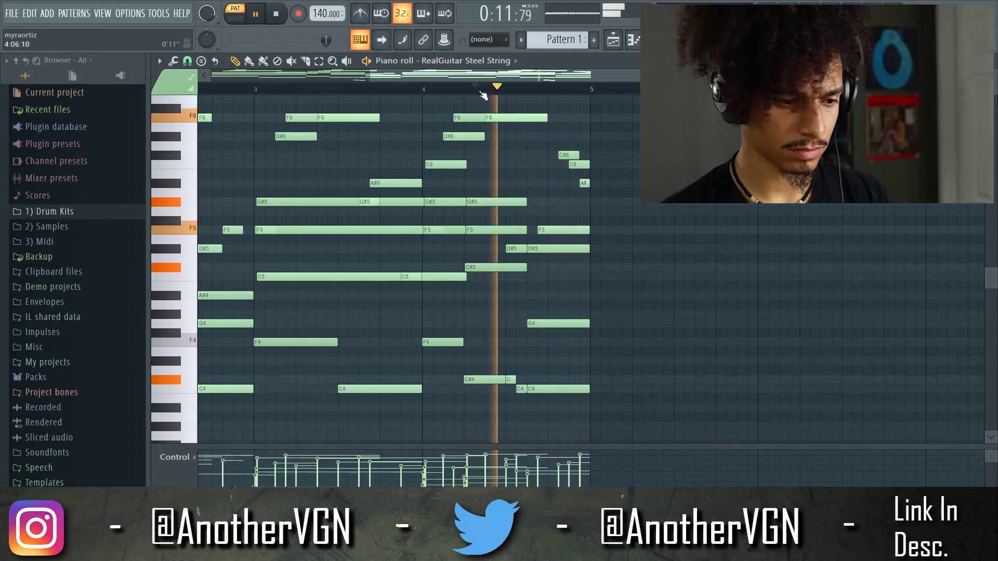
key(space)
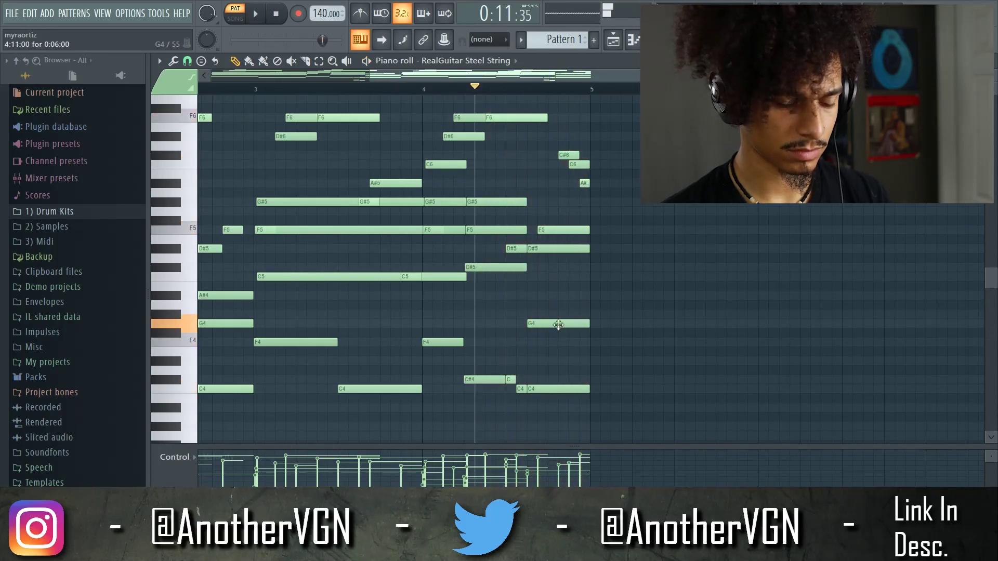
key(space)
scroll(540, 312, up, 2)
key(space)
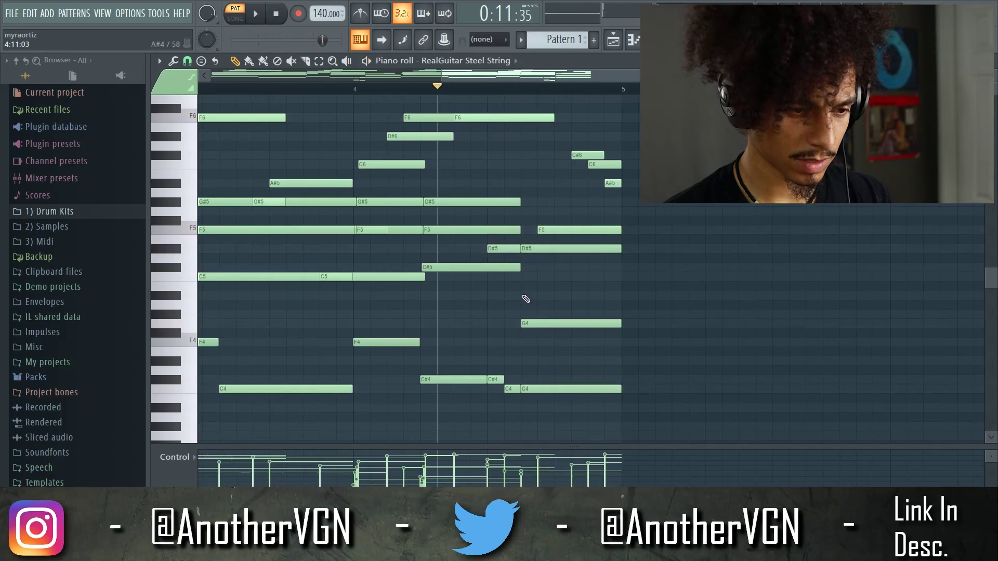
click(526, 296)
key(space)
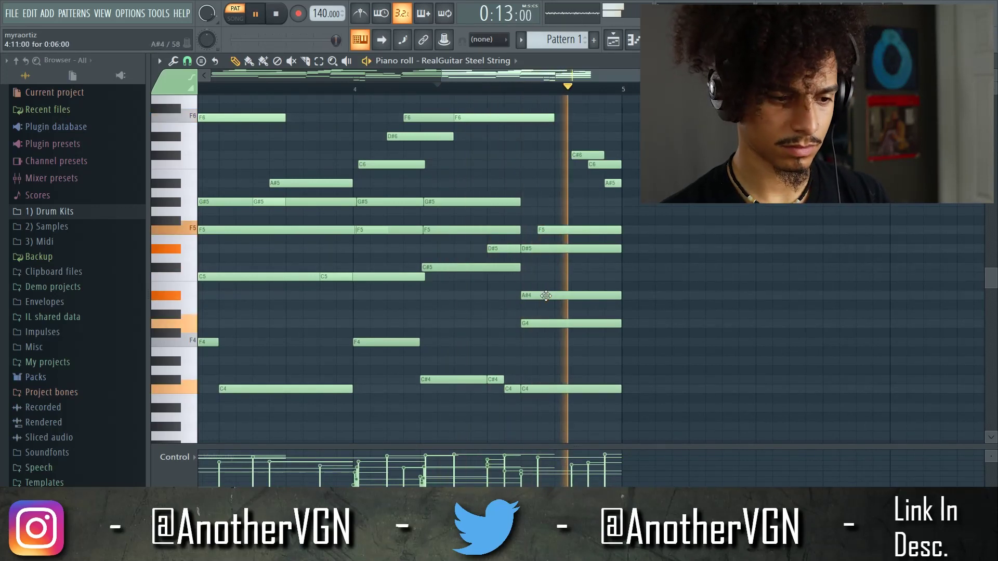
Listen to the whole pattern and select the A#4 and G4 chord notes in the second half of bar 2.
scroll(542, 295, down, 3)
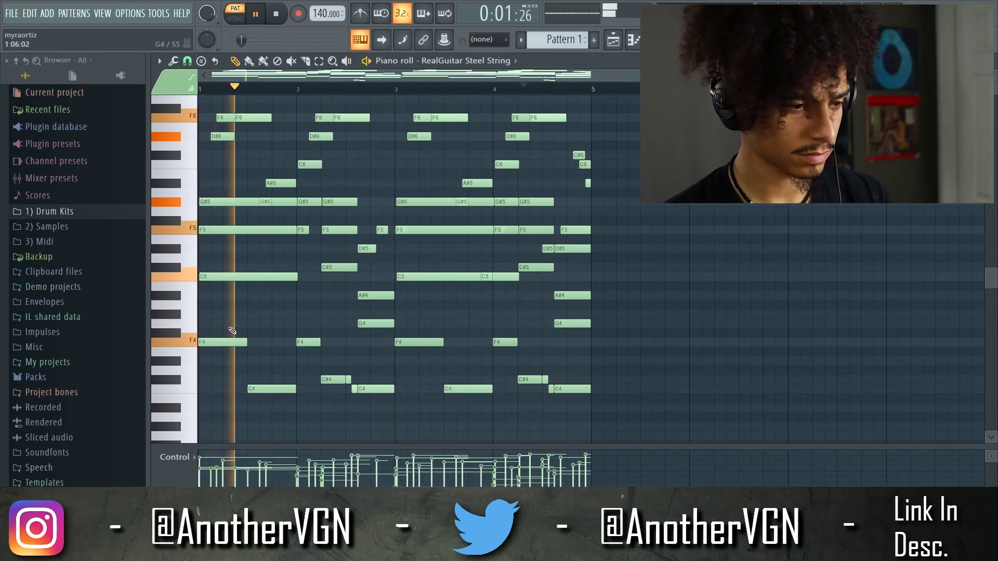
scroll(239, 326, up, 2)
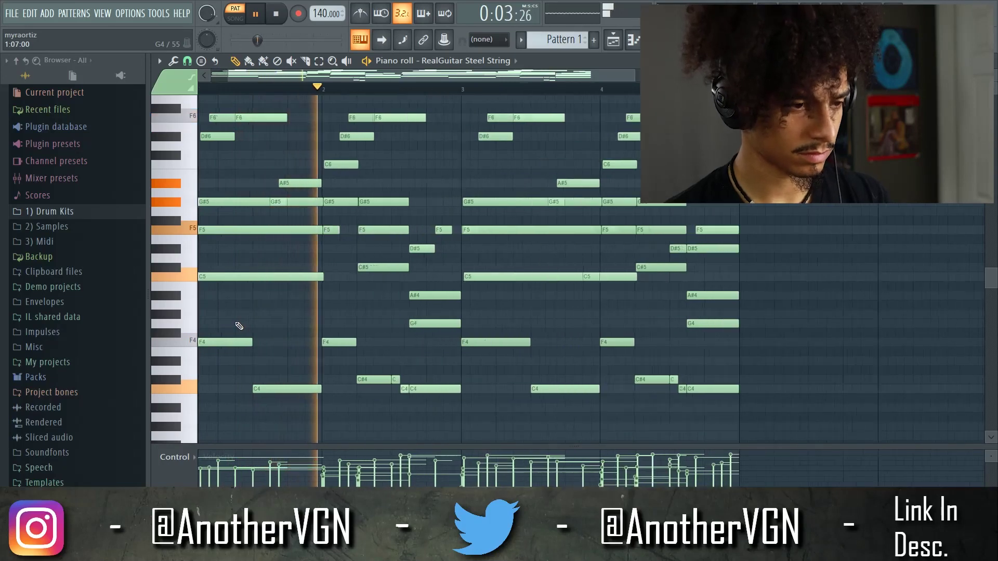
scroll(239, 326, up, 2)
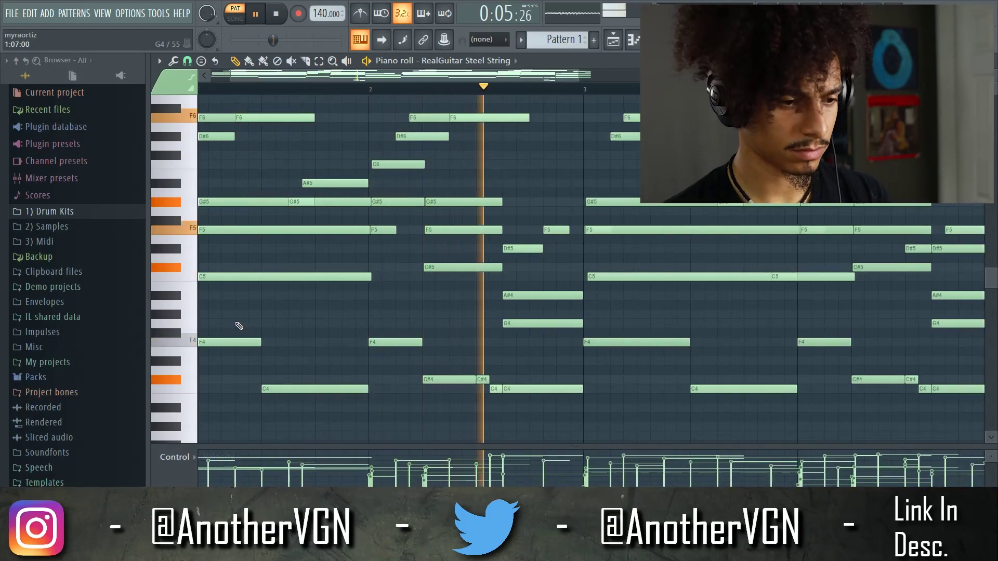
scroll(240, 326, down, 2)
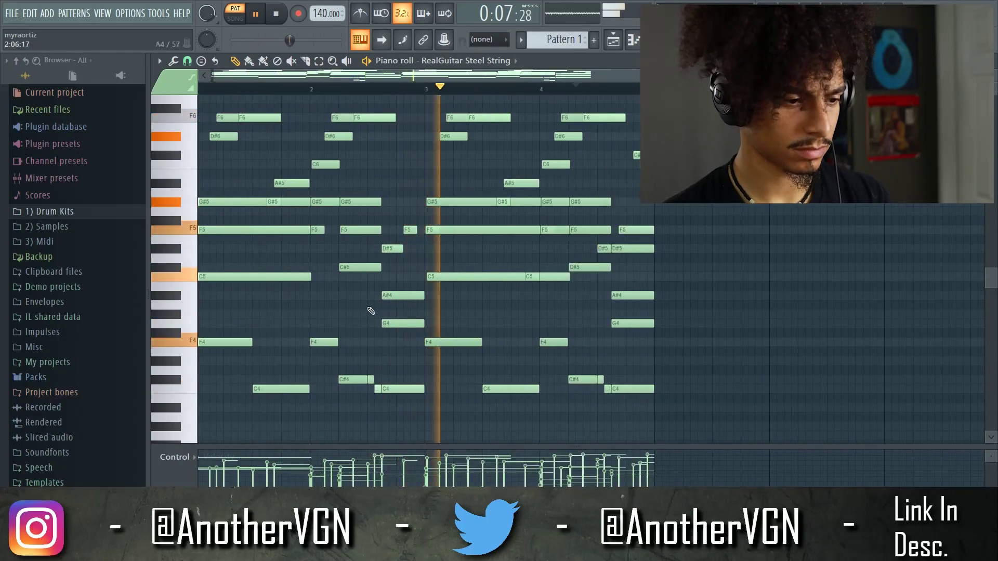
drag(403, 334, 393, 276)
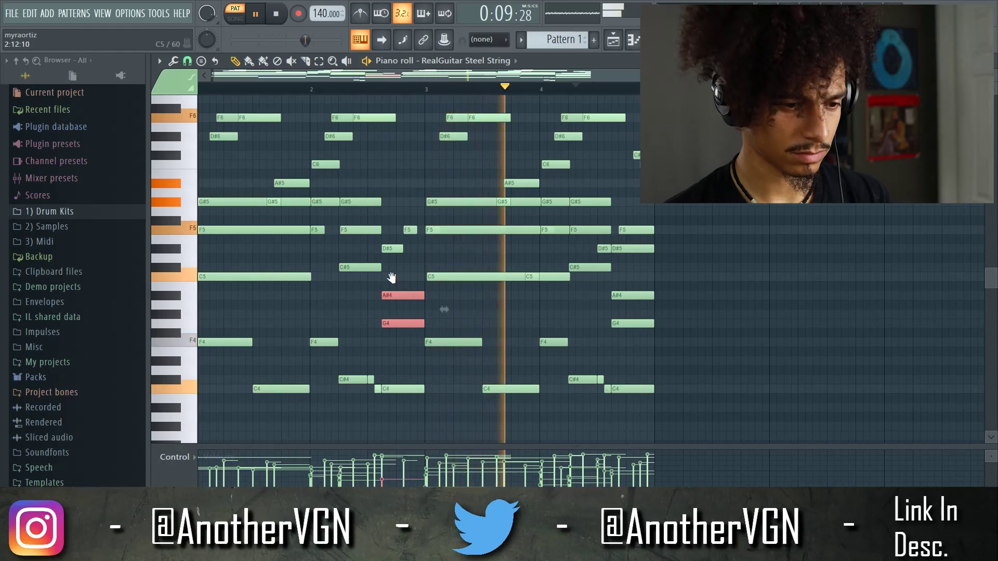
ctrl+click(741, 243)
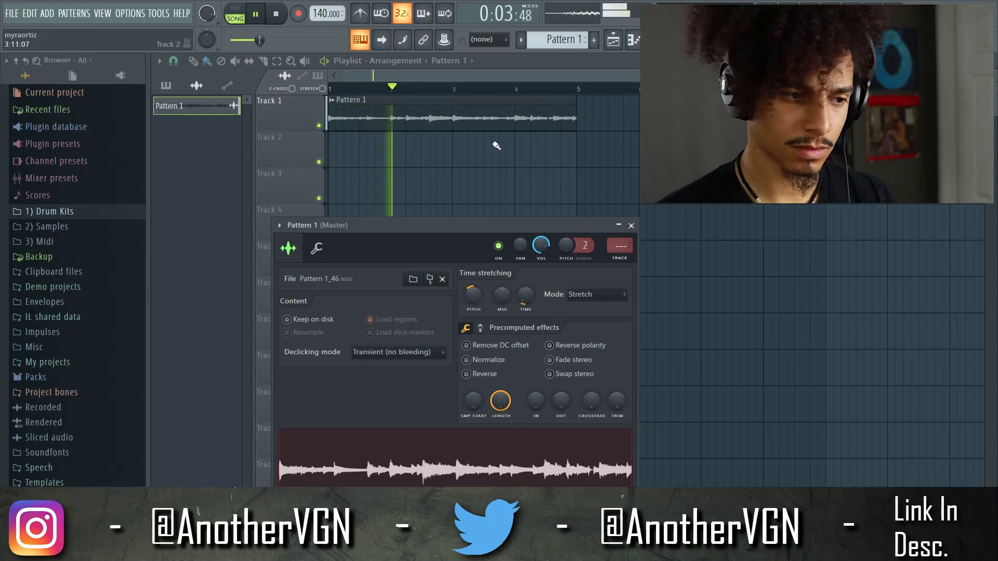
Route the rendered Pattern 1 audio clip to mixer track 1 and bring up the mixer.
key(space)
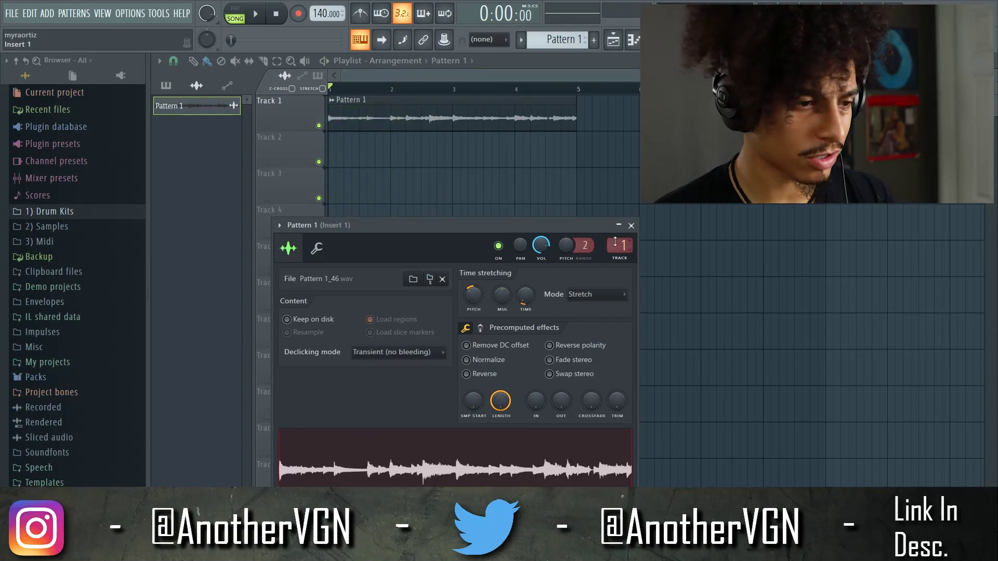
key(F9)
key(space)
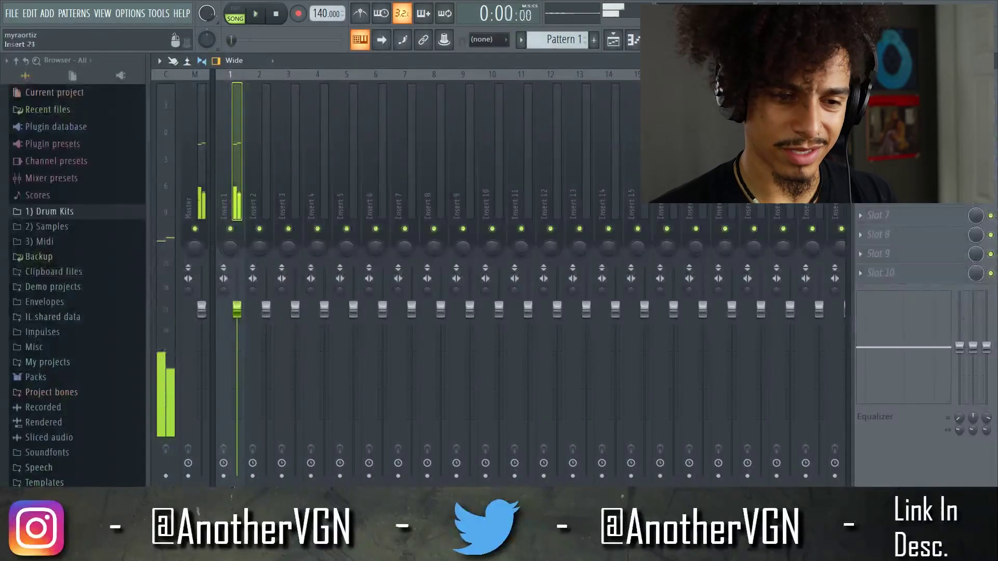
Load HalfTime on Insert 1, set its Smooth to FX 500 ms, and adjust its Mix during playback.
click(884, 98)
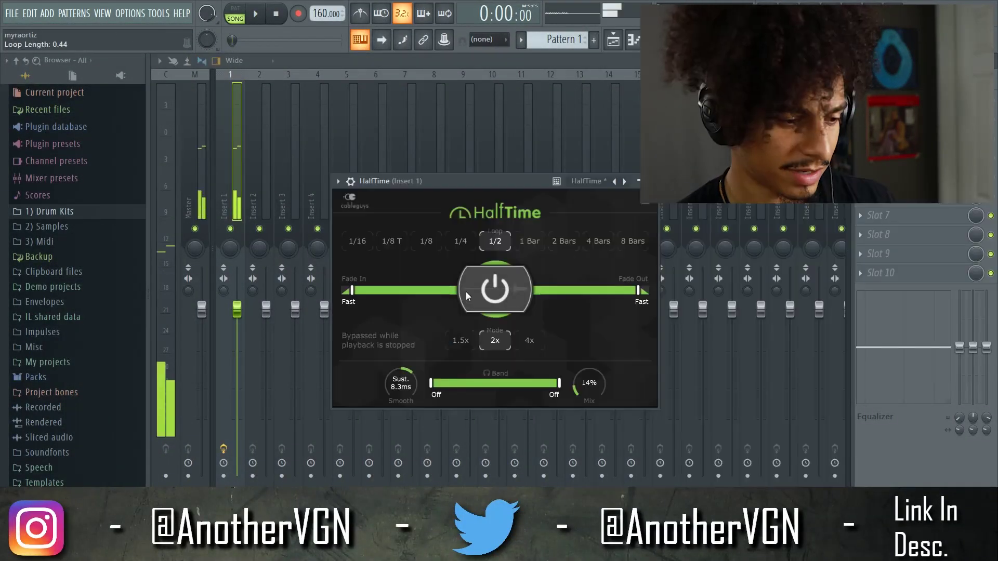
drag(401, 384, 401, 396)
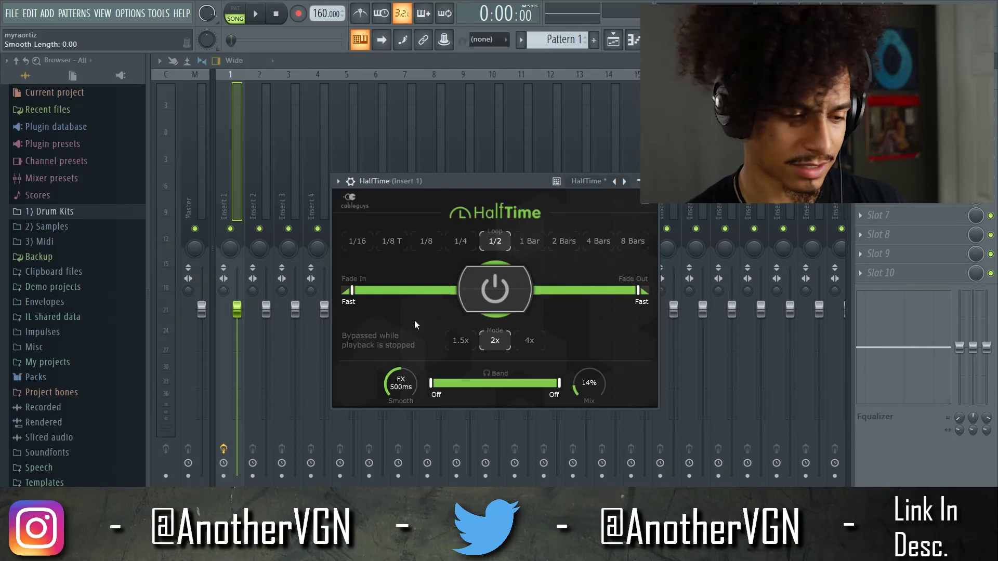
key(space)
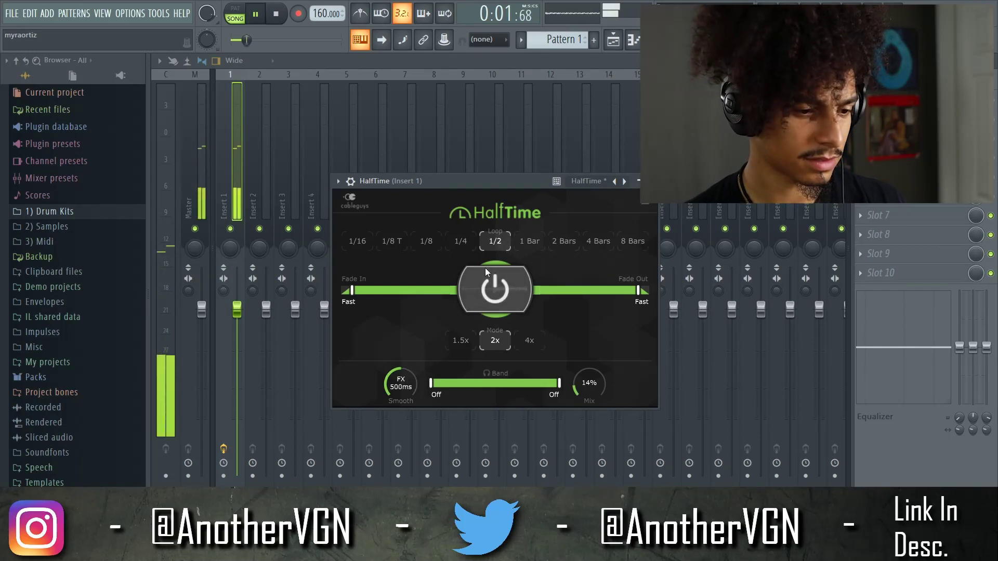
mouse_move(579, 381)
mouse_down()
mouse_move(578, 367)
mouse_move(589, 386)
mouse_up()
key(space)
Add Fruity Parametric EQ 2 in effect slot 2 of Insert 1 and load its 40Hz + 18kHz cut preset.
click(860, 138)
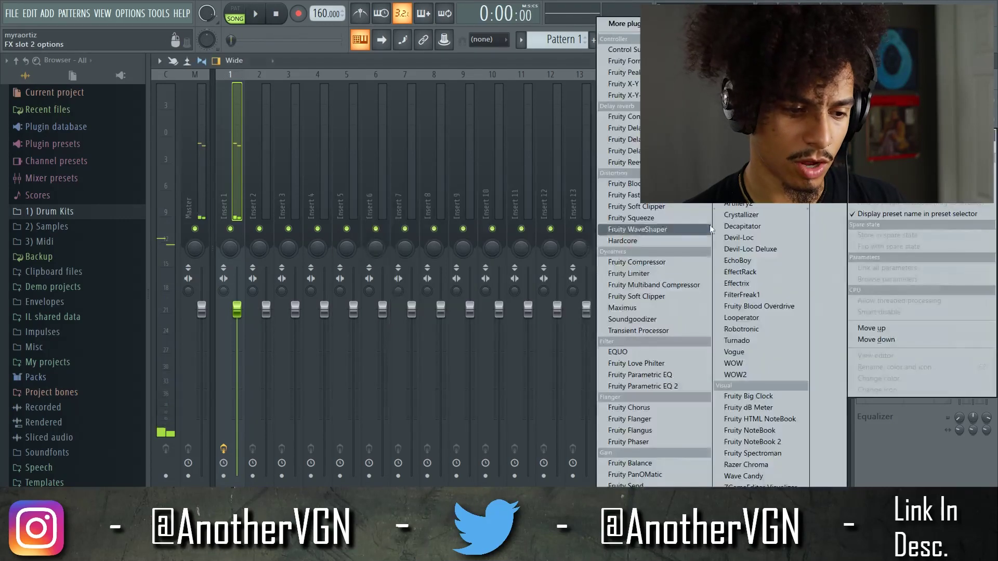
click(663, 386)
click(246, 192)
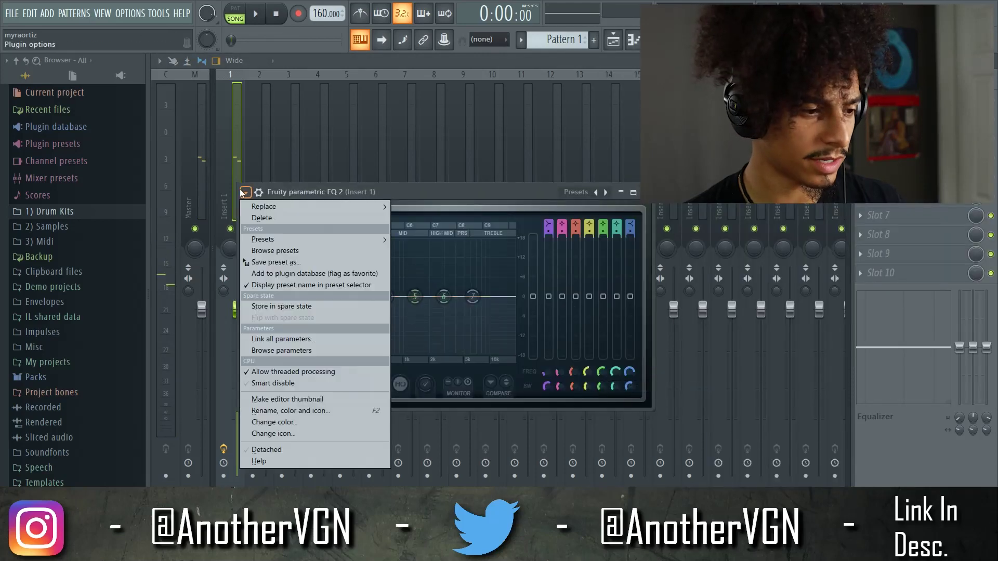
mouse_move(282, 243)
click(421, 288)
Raise the EQ's high-pass band to about 136 Hz during playback and close the EQ.
key(space)
drag(274, 296, 328, 296)
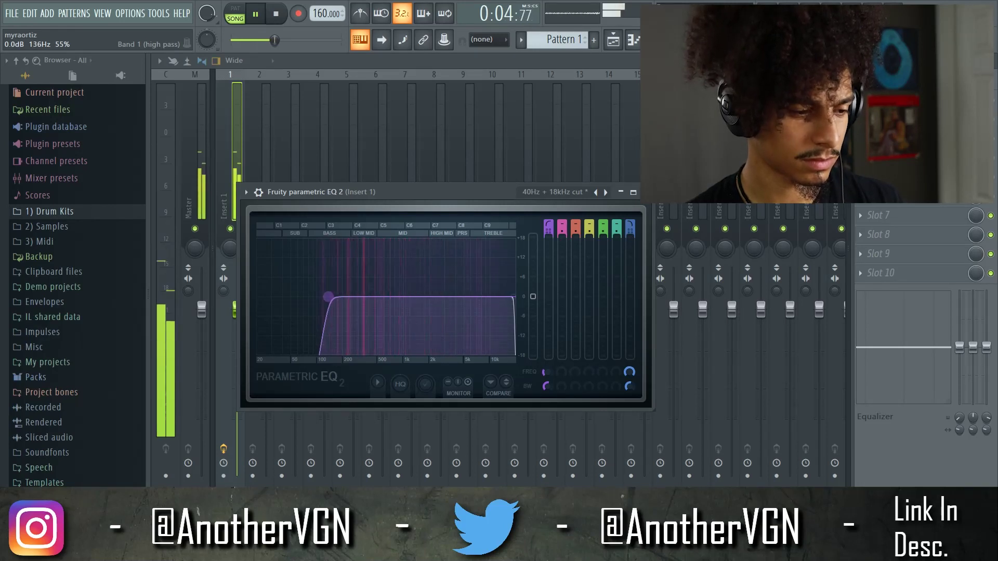
click(645, 193)
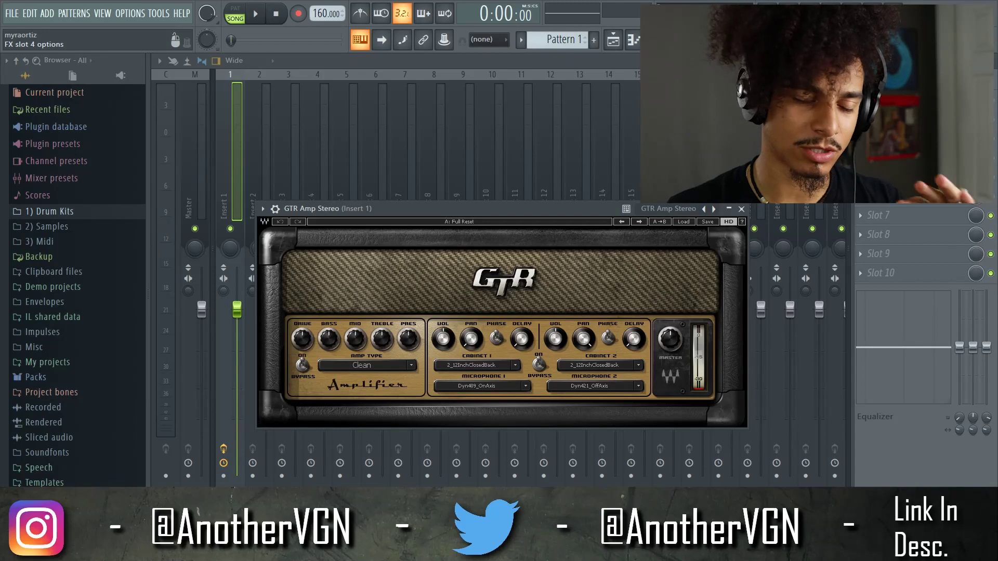
Audition GTR Amp Stereo presets on the guitar during playback, moving on from SuperBright past Clean Default.
key(space)
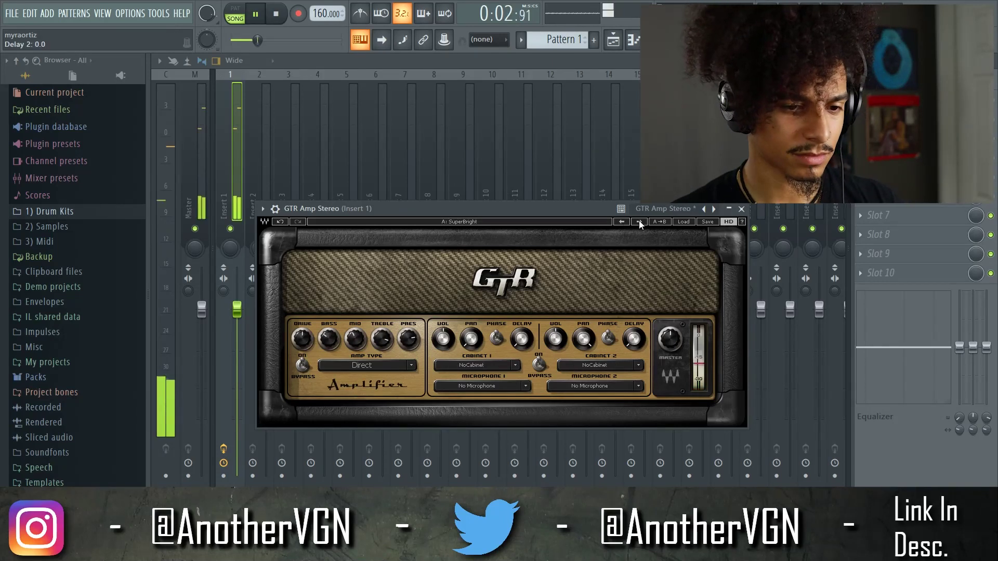
click(638, 221)
click(639, 221)
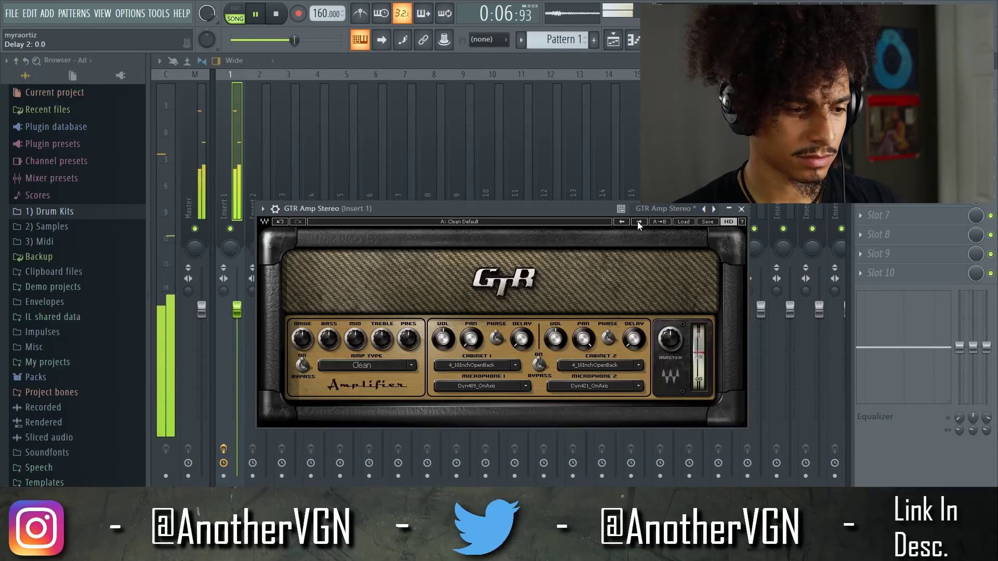
click(638, 222)
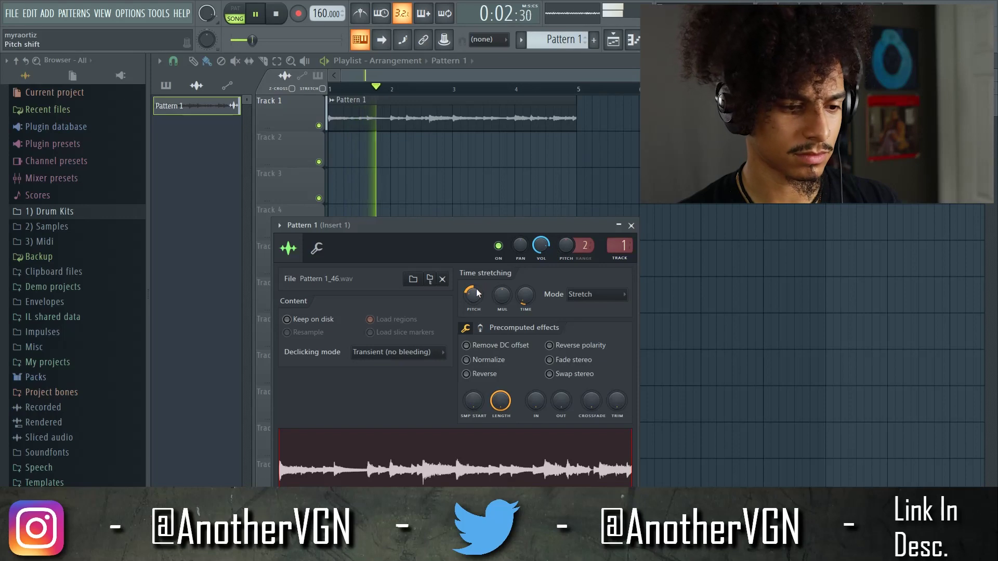
Add a second Fruity Parametric EQ 2 to Insert 1 and pull band 6 slightly down around 5 kHz.
key(F9)
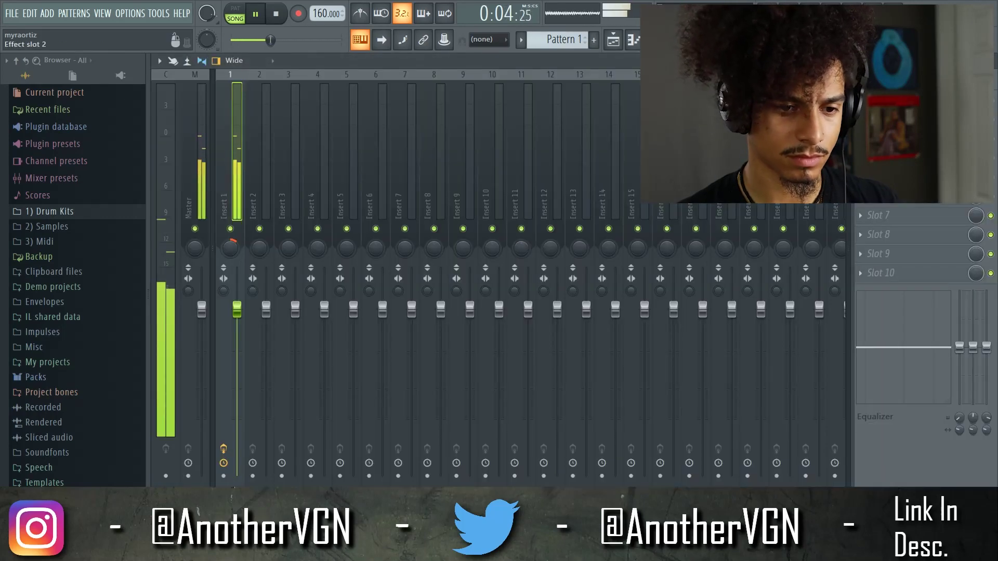
click(912, 119)
click(912, 119)
click(912, 119)
drag(477, 330, 497, 335)
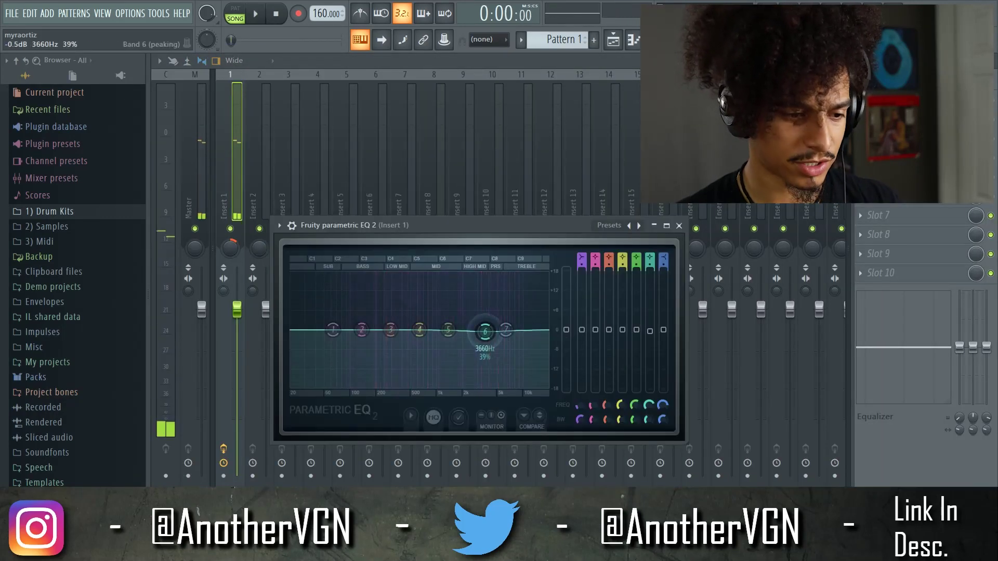
Cut EQ band 3 in the low mids at about 271 Hz and play the loop.
key(space)
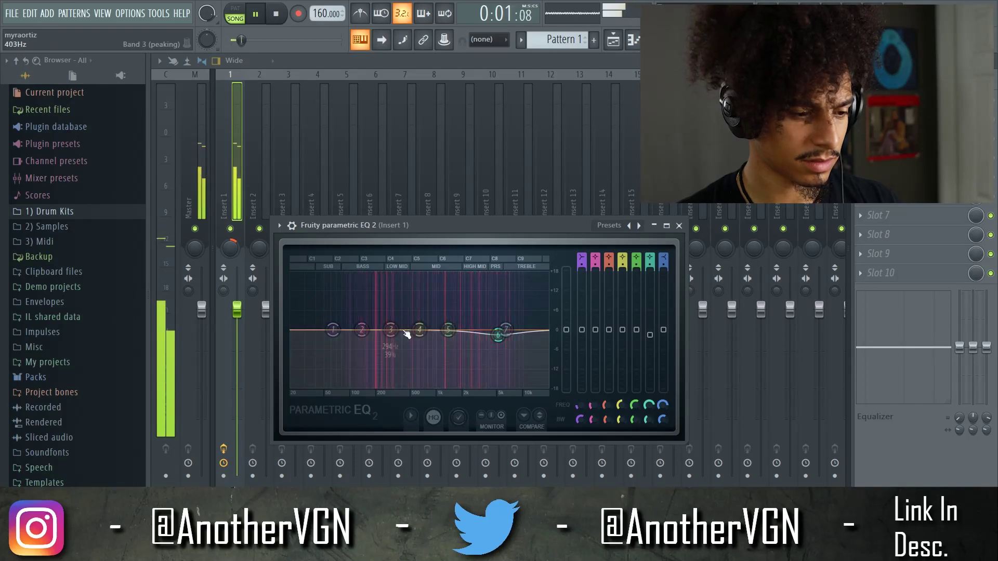
key(space)
drag(405, 331, 404, 335)
key(space)
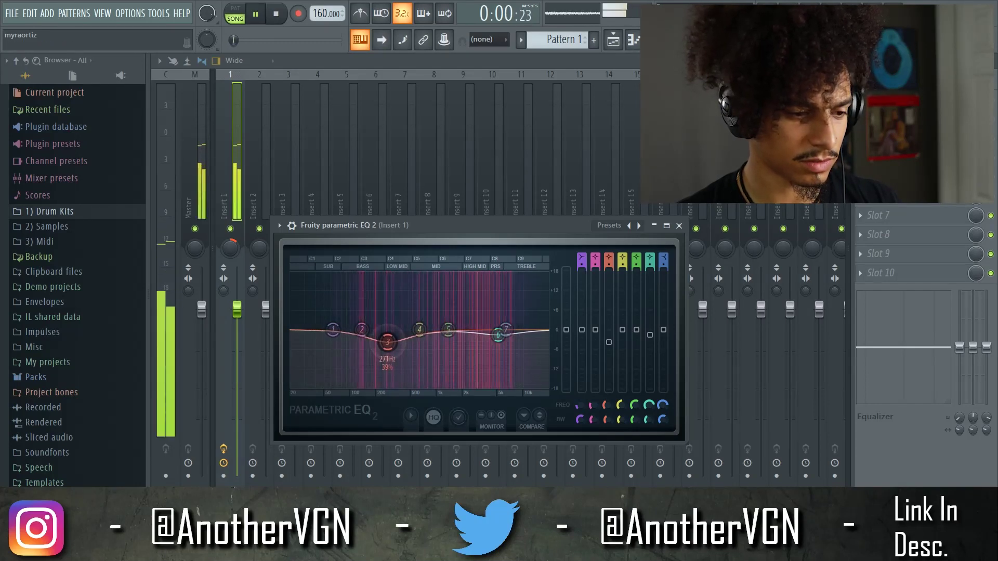
Set EQ band 6 to about -1.1 dB at 5928 Hz and lower bands 1 and 7 to roll off lows and highs.
mouse_move(497, 335)
mouse_down()
mouse_move(525, 353)
mouse_move(500, 333)
mouse_up()
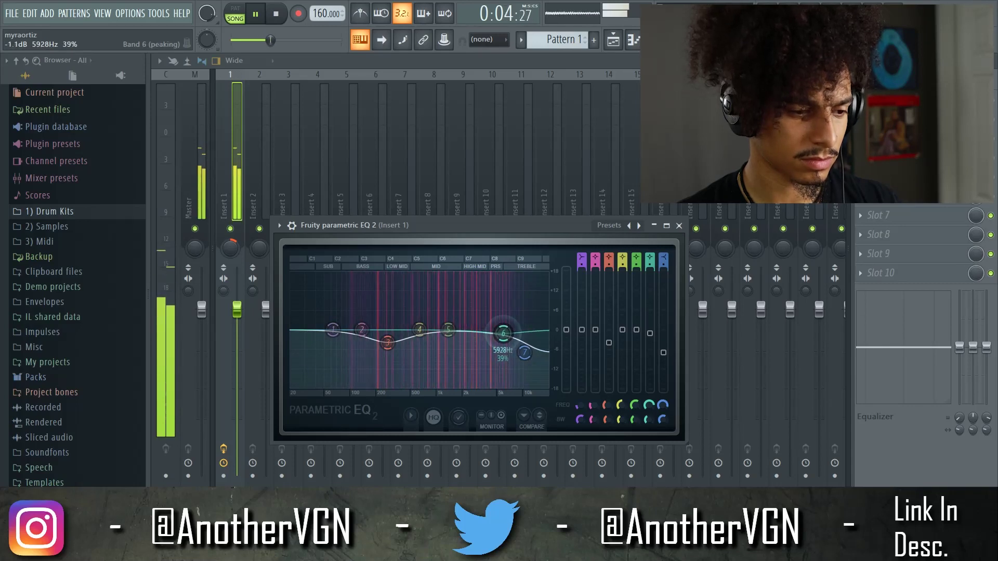
drag(333, 329, 340, 387)
key(space)
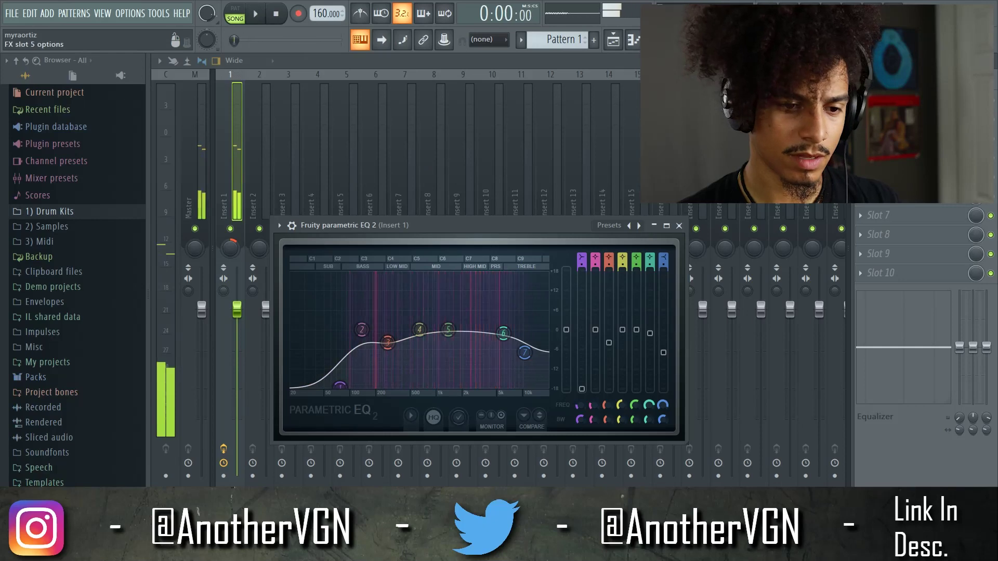
Add ValhallaVintageVerb to effect slot 5 of Insert 1 and lower that track's fader slightly during playback.
click(859, 176)
click(631, 23)
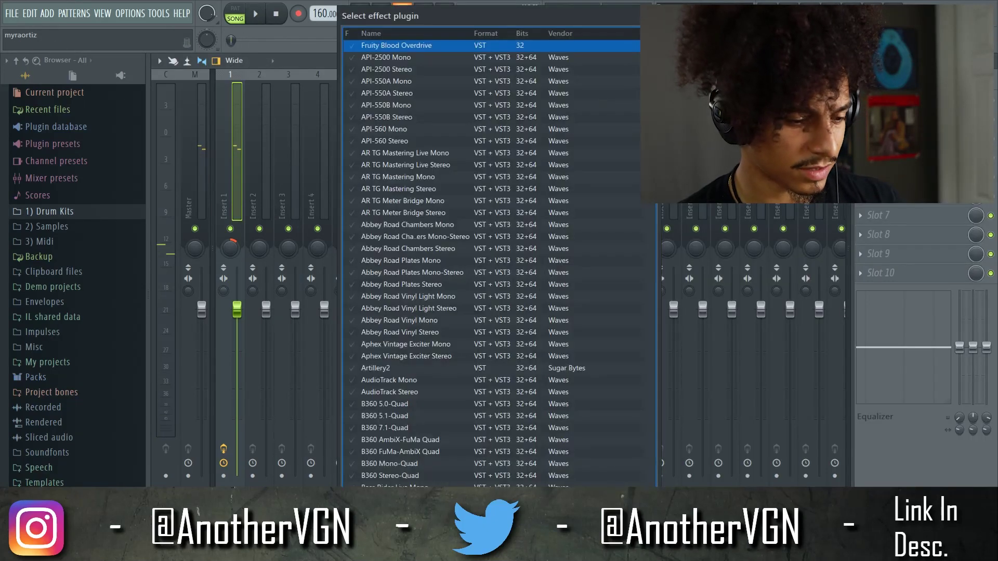
text(val)
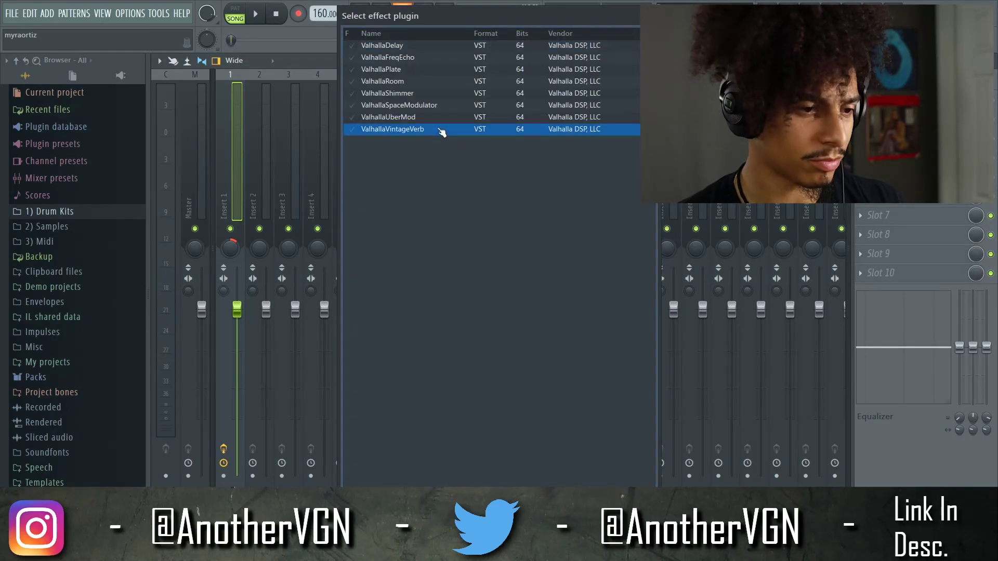
double_click(438, 129)
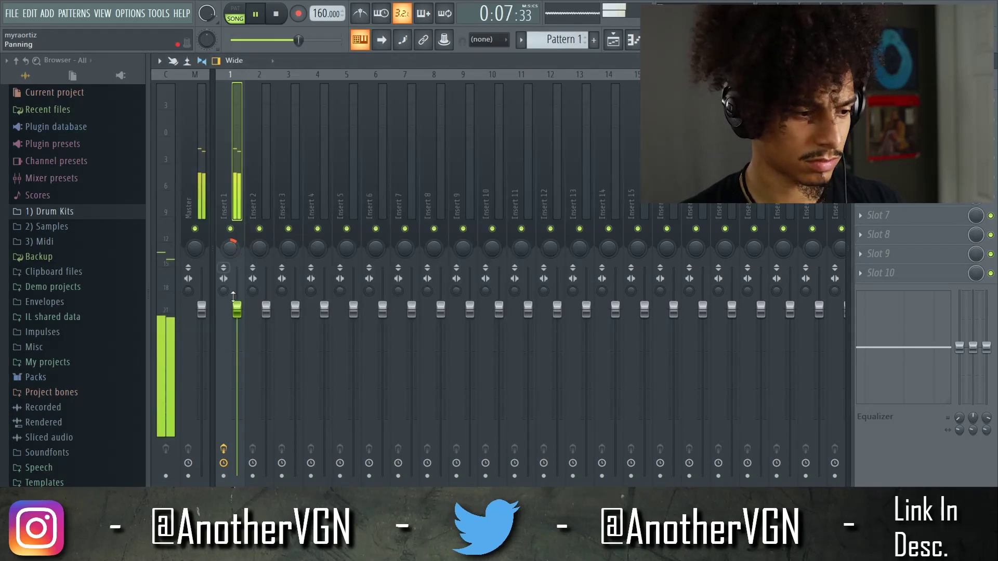
drag(237, 312, 236, 316)
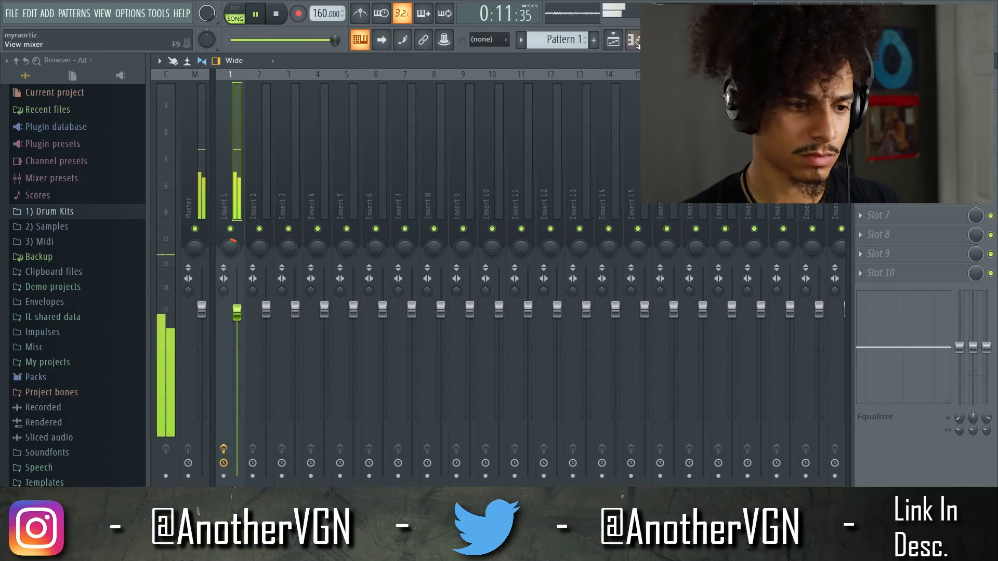
key(space)
Load Gross Beat into effect slot 6 of Insert 1.
click(860, 196)
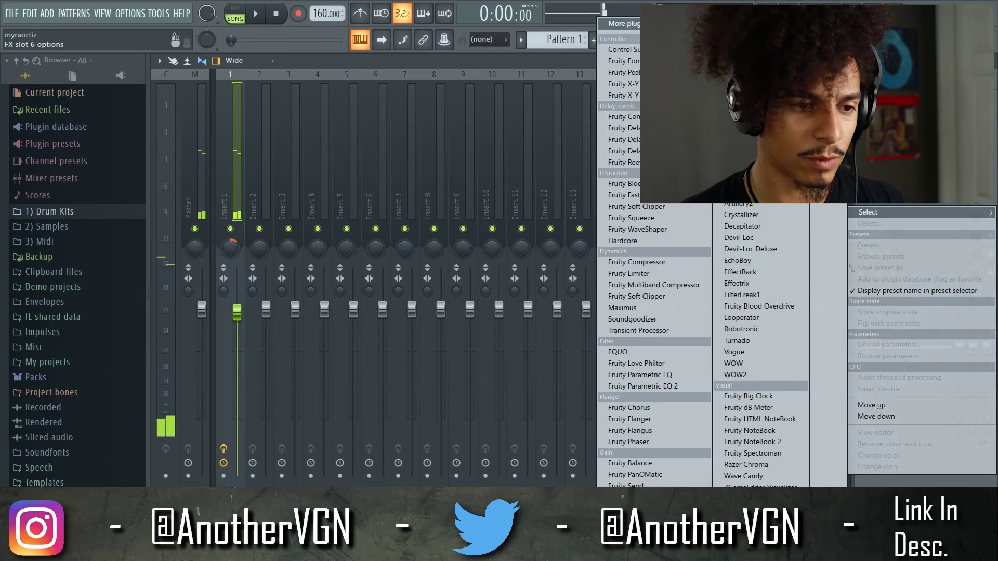
click(624, 24)
text(gtr)
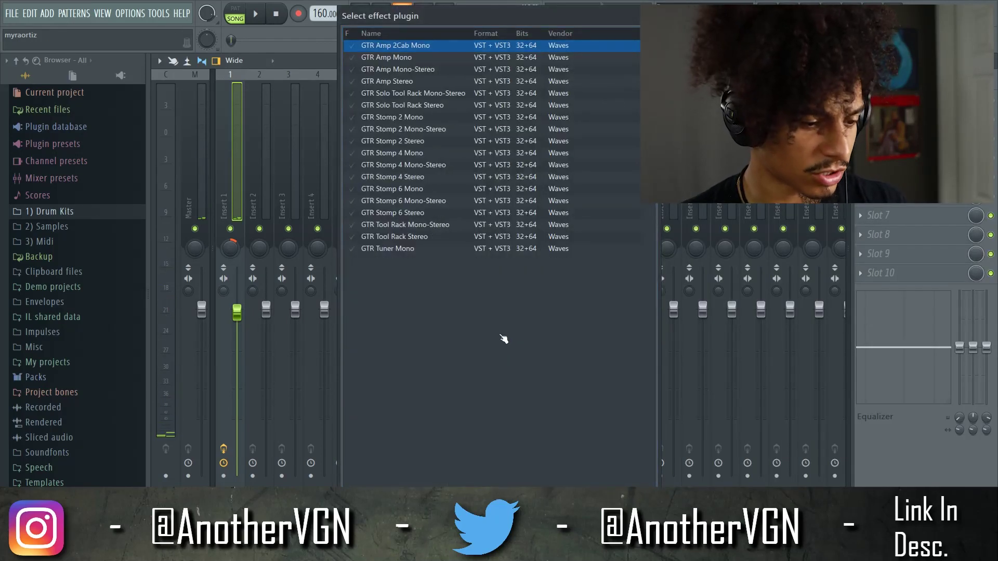
key(BackSpace)
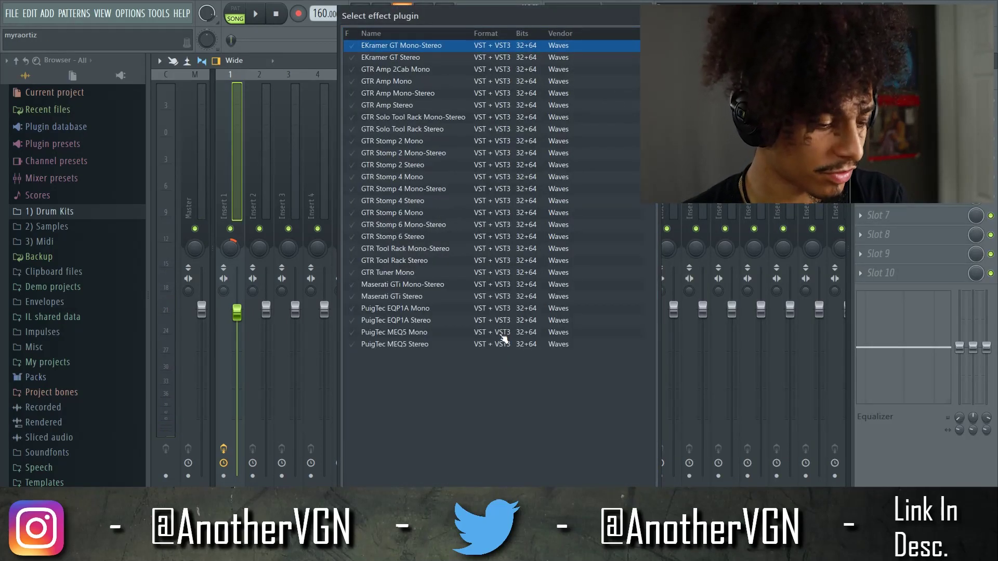
key(BackSpace)
text(r)
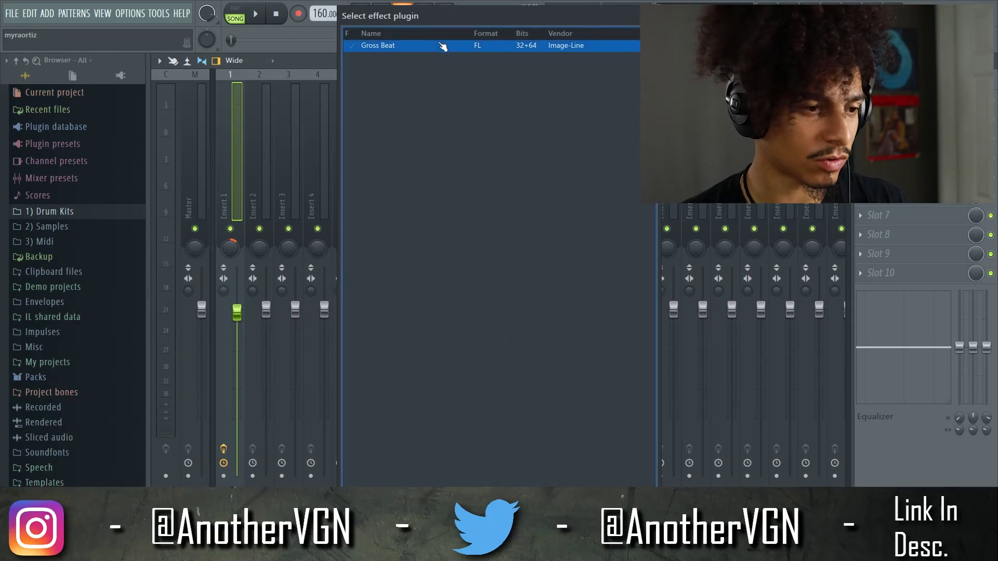
double_click(442, 46)
Open the sampler settings of the rendered Pattern 1 audio clip on playlist Track 1.
click(613, 43)
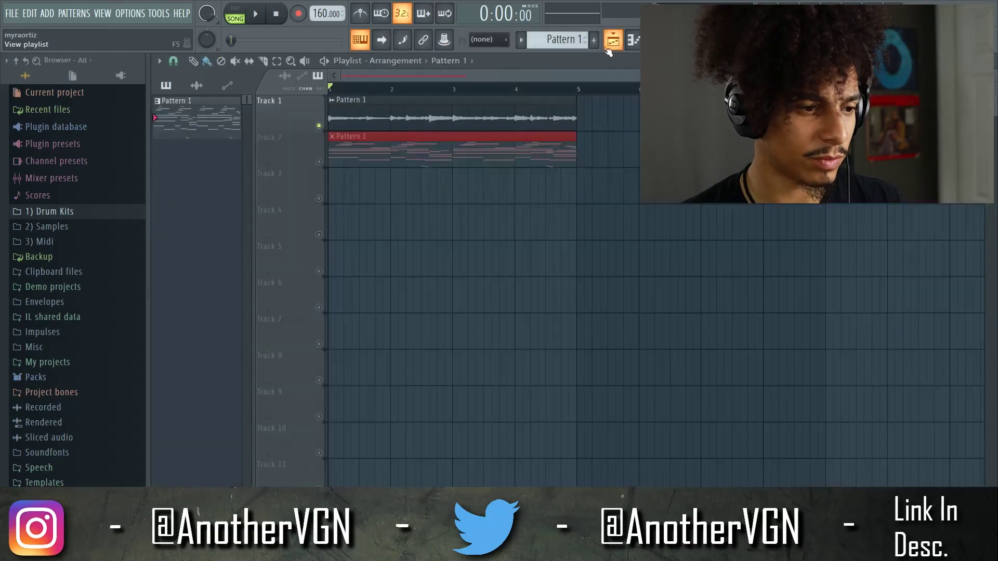
double_click(361, 116)
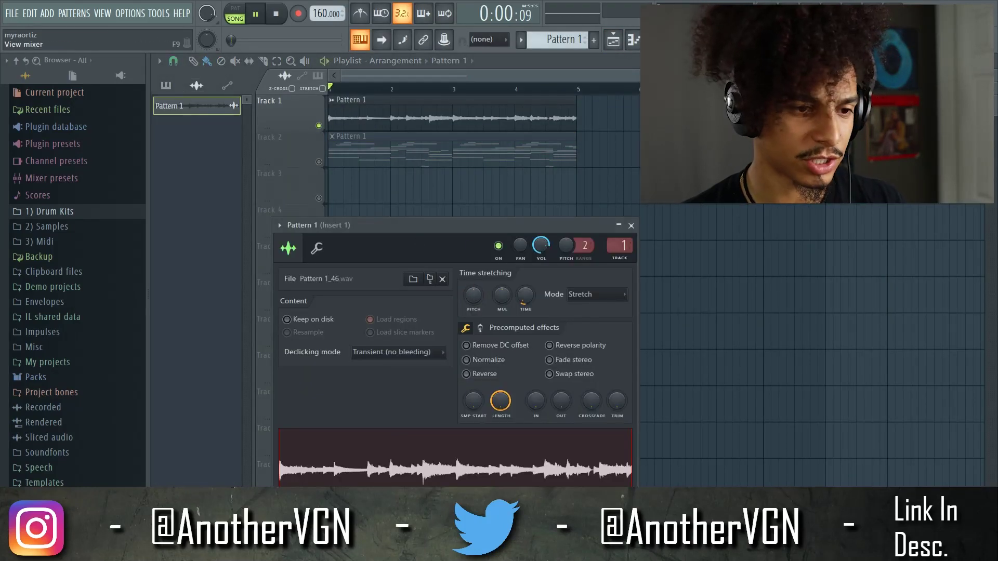
Load Gross Beat's Pitch shifter preset, audition the -4 time slot, and set the volume smoothing attack to about 102.75 ms.
click(675, 40)
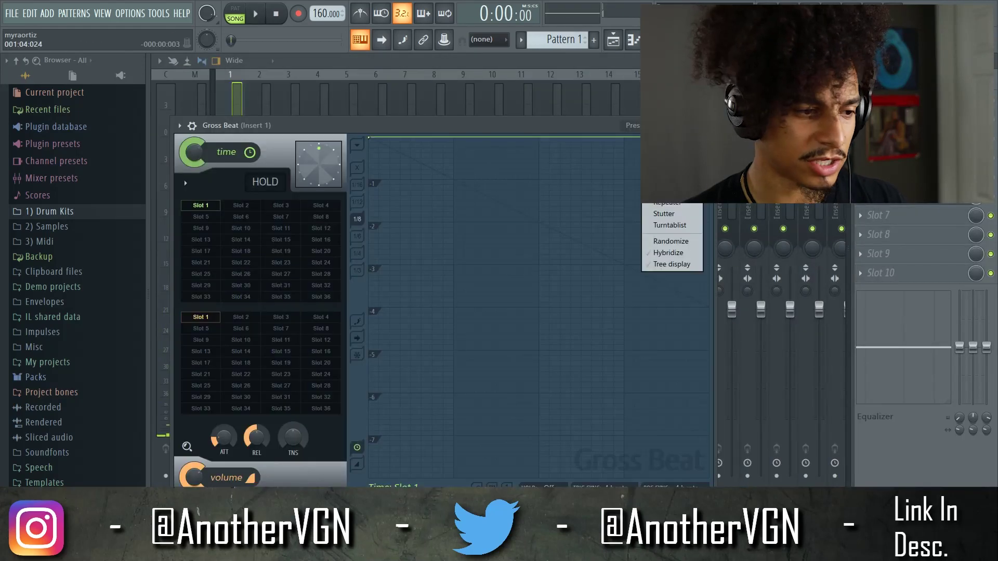
click(660, 201)
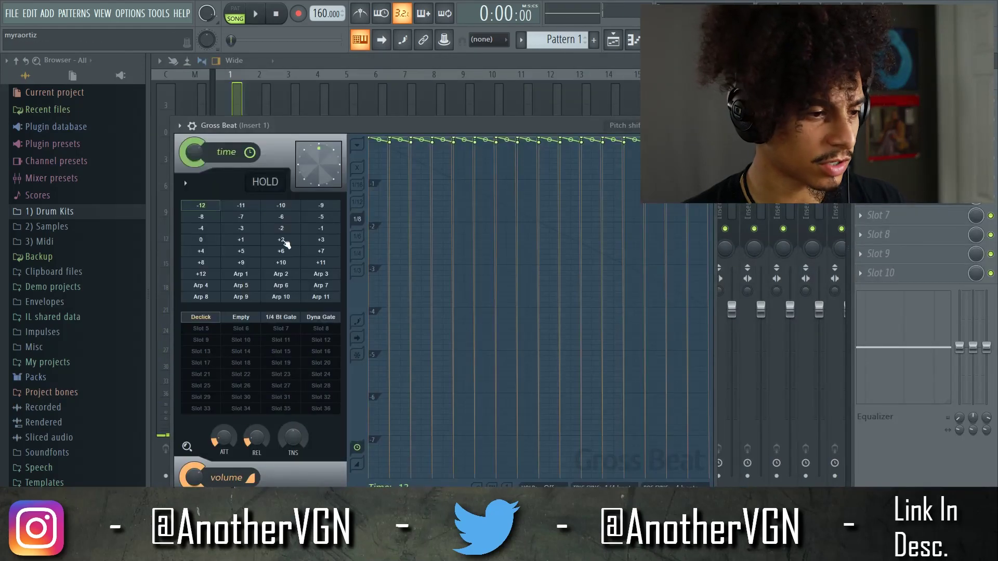
key(space)
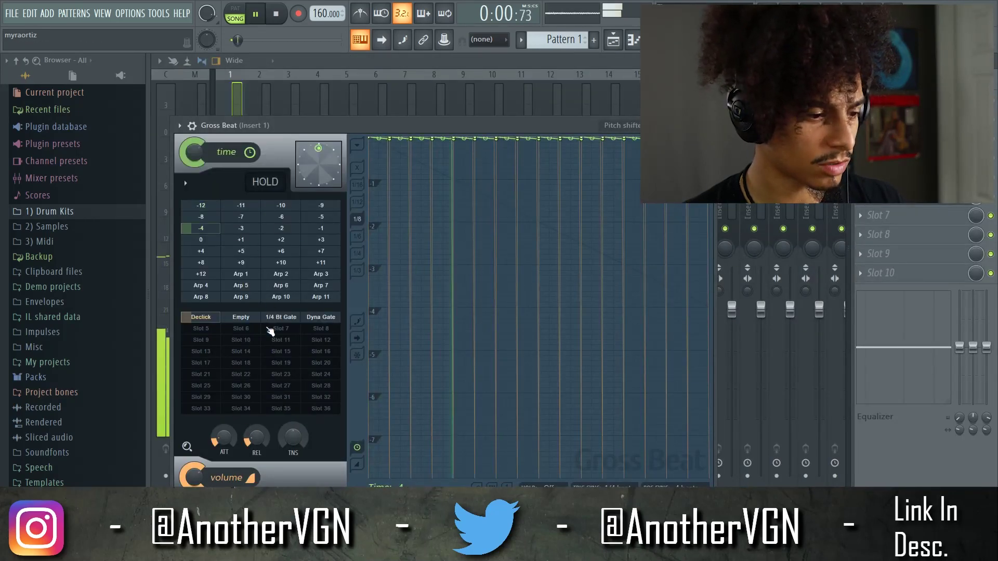
key(space)
drag(221, 442, 221, 441)
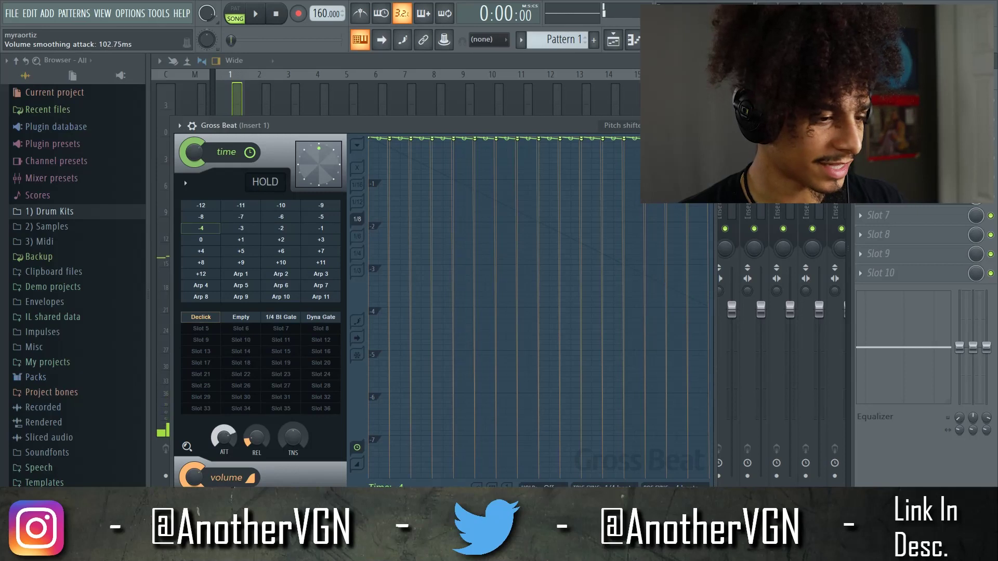
key(space)
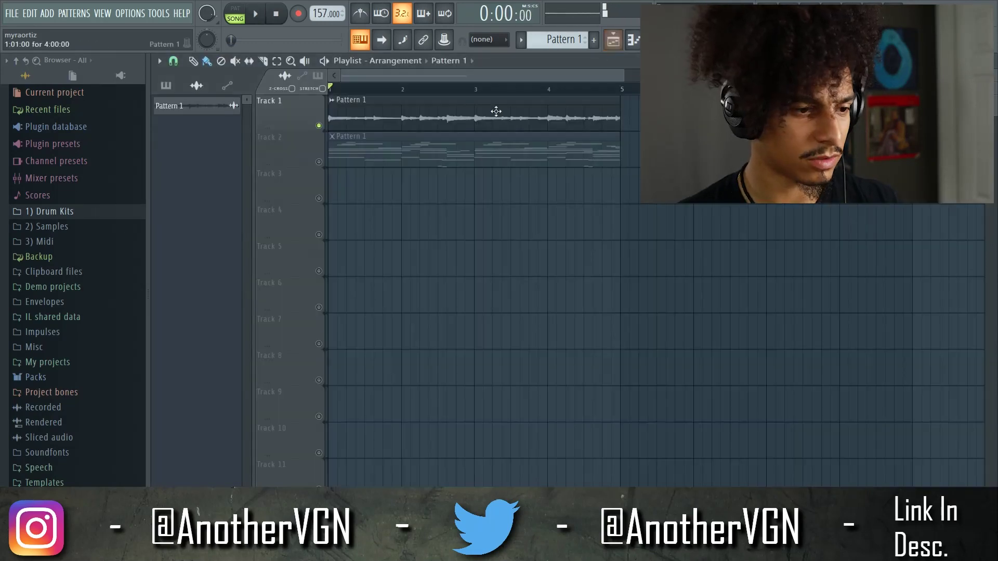
Lower the stretch pitch of the Pattern 1 audio clip, trying -400 cents, and play the loop.
double_click(496, 111)
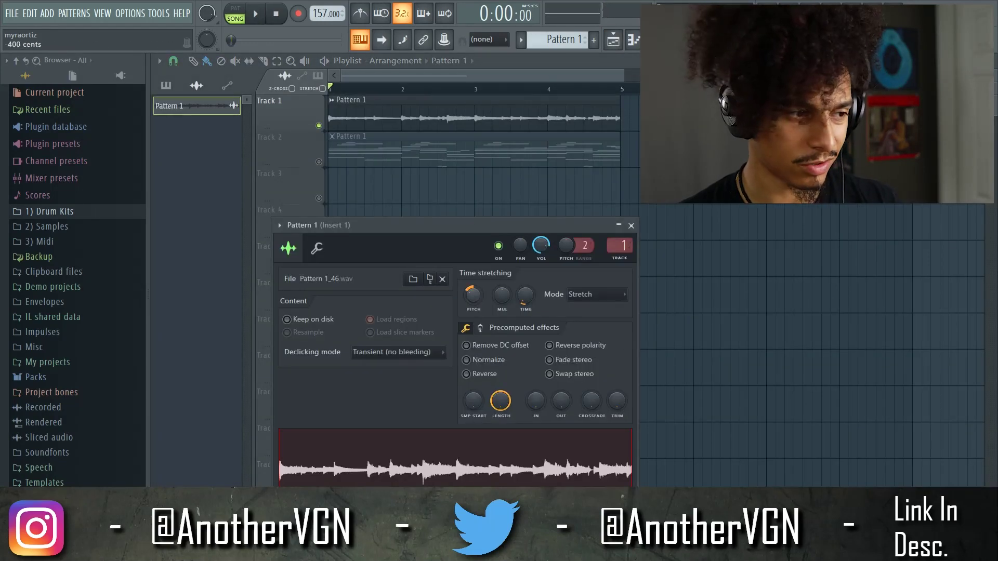
key(space)
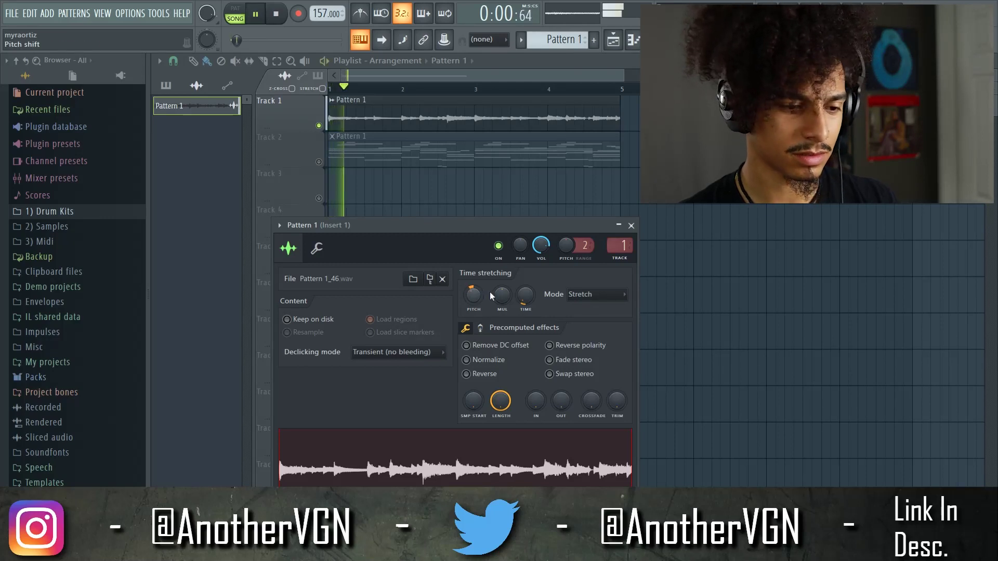
click(631, 226)
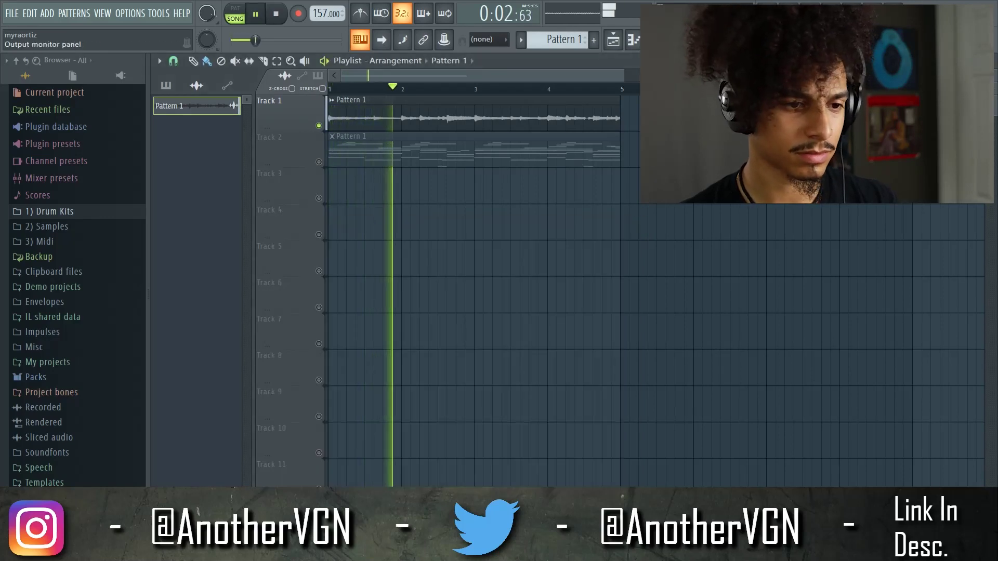
click(633, 40)
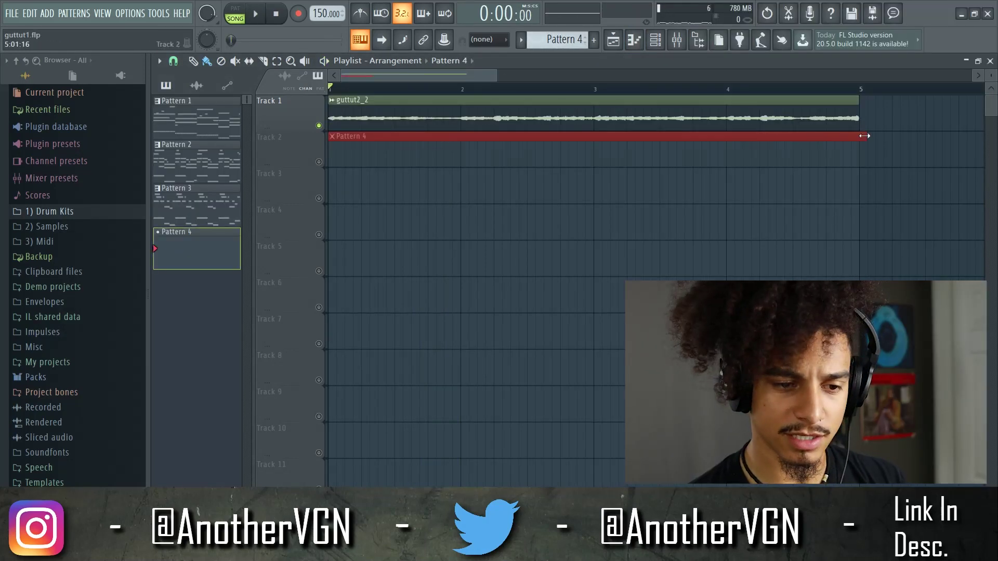
Unmute playlist Track 2 by soloing it and releasing the solo, so Pattern 4 can play alongside the guttut2_2 clip.
scroll(830, 149, up, 3)
right_click(321, 162)
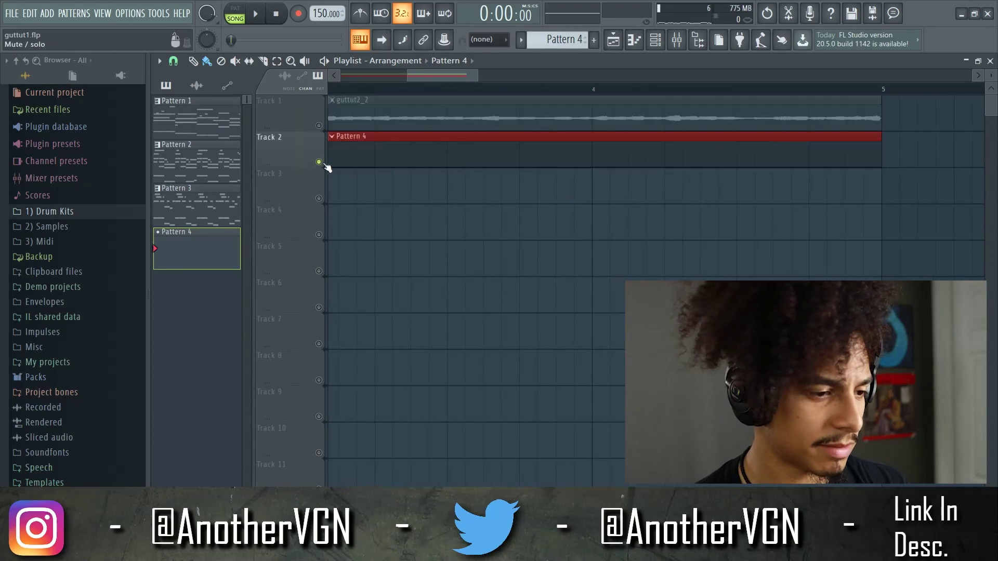
right_click(321, 162)
scroll(329, 155, down, 1)
scroll(329, 155, down, 3)
drag(445, 73, 364, 73)
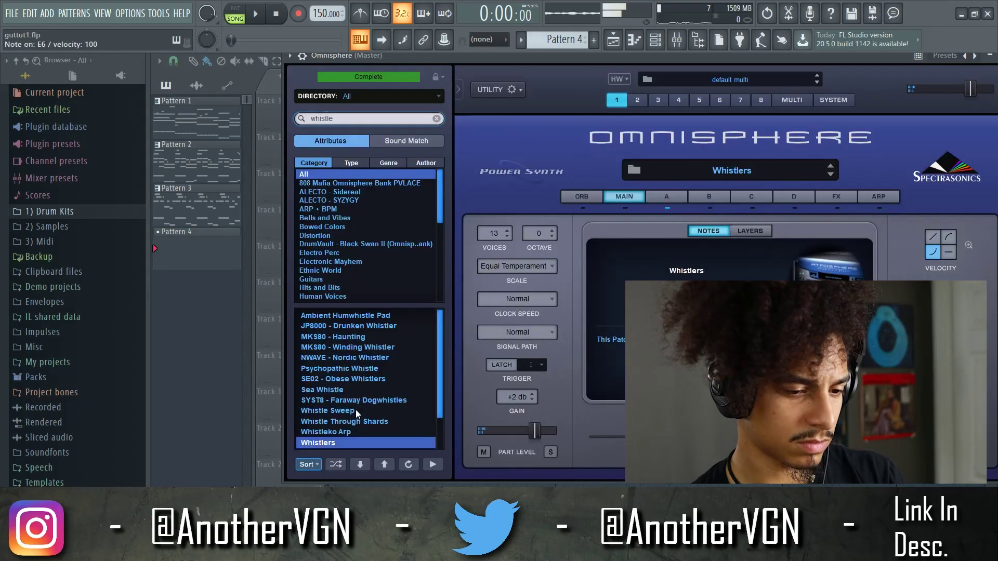
Place F5 and C5 notes in bar 1 of the Omnisphere piano roll and an F5 at the start of bar 2.
click(634, 44)
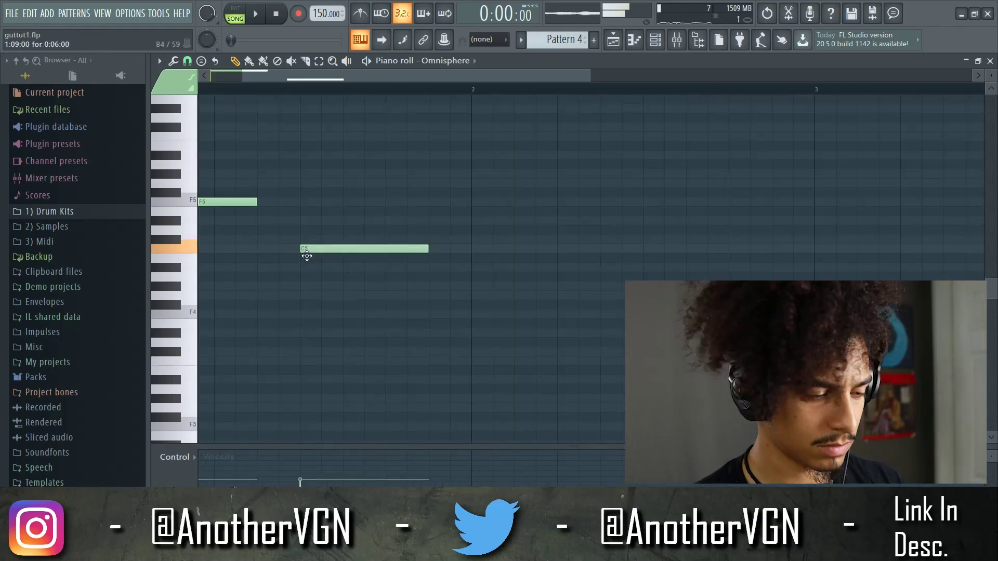
scroll(311, 260, down, 3)
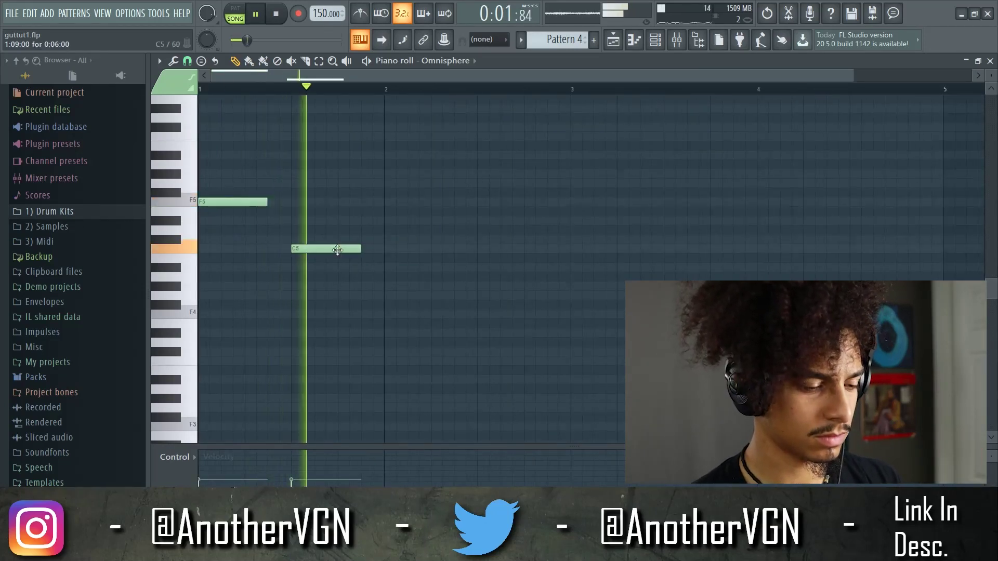
click(389, 202)
scroll(506, 238, up, 2)
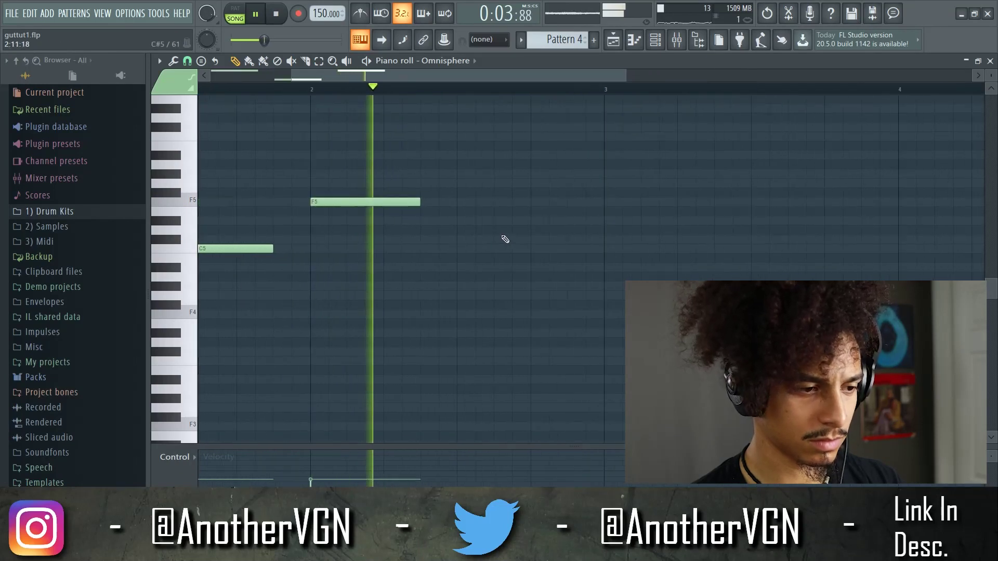
Delete the F5 note at the start of bar 1 and add a G#5 note starting just before the C5.
key(space)
right_click(254, 206)
key(space)
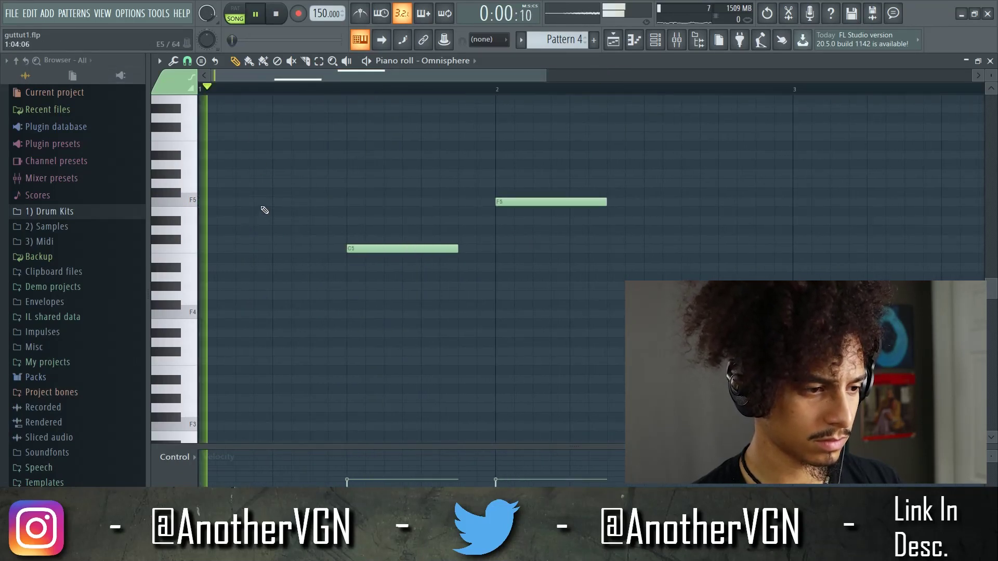
click(310, 174)
Try the loop without the C5 note in bar 1, and undo its deletion.
key(space)
right_click(382, 250)
key(space)
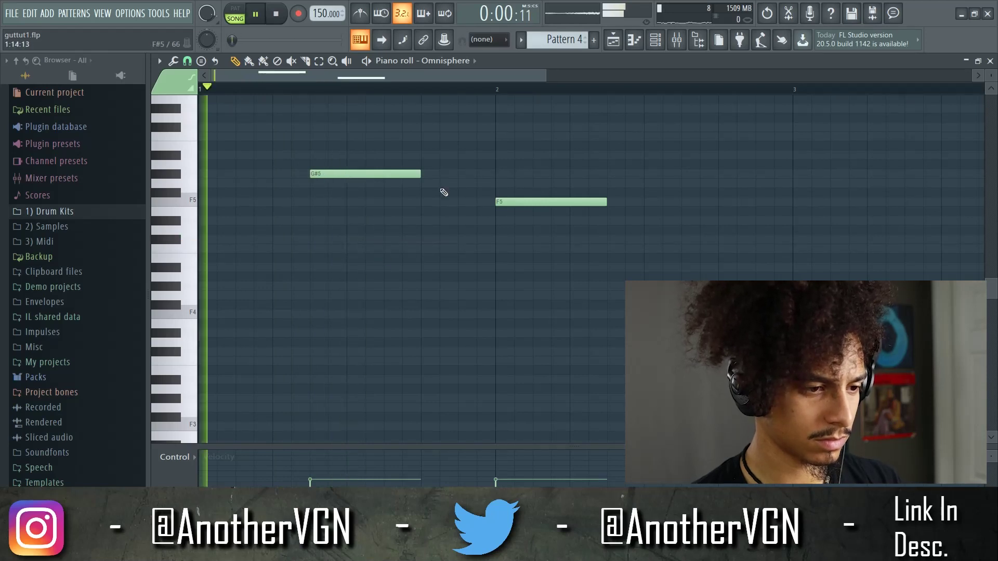
key(space)
key(ctrl+z)
key(space)
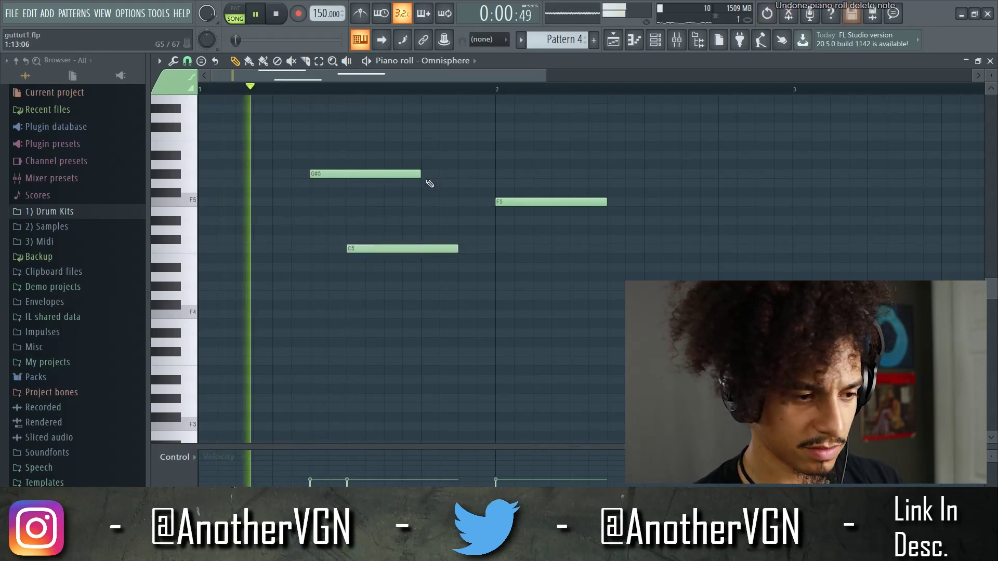
Shorten the G#5 note to end where the C5 starts and delete the F5 note in bar 2.
drag(420, 173, 346, 174)
scroll(339, 173, down, 3)
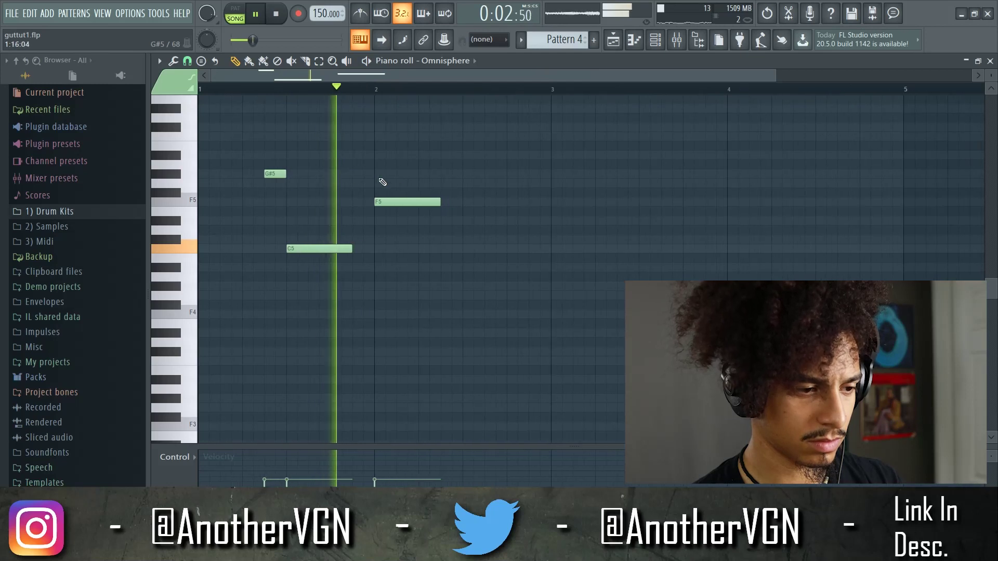
right_click(394, 202)
key(space)
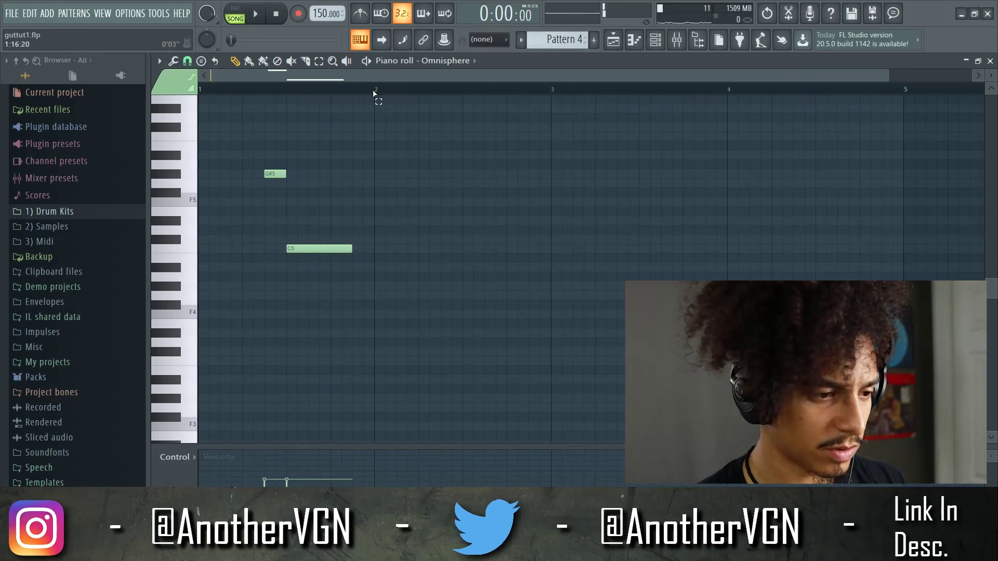
Duplicate the G#5 and C5 notes of bar 1 into bars 2 and 3, clear the selection, and replay the loop.
drag(374, 94, 2, 190)
key(ctrl+b)
key(space)
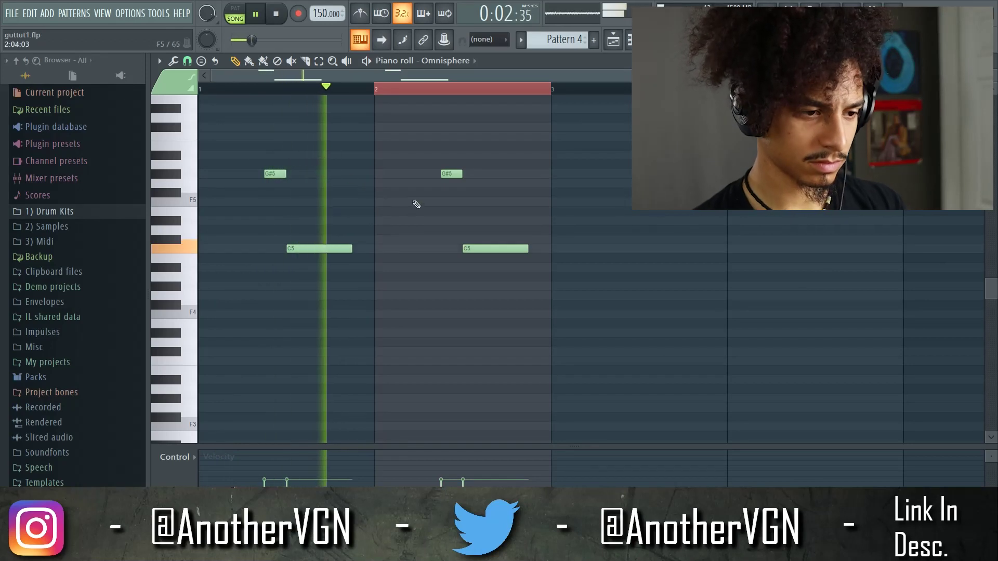
key(ctrl+b)
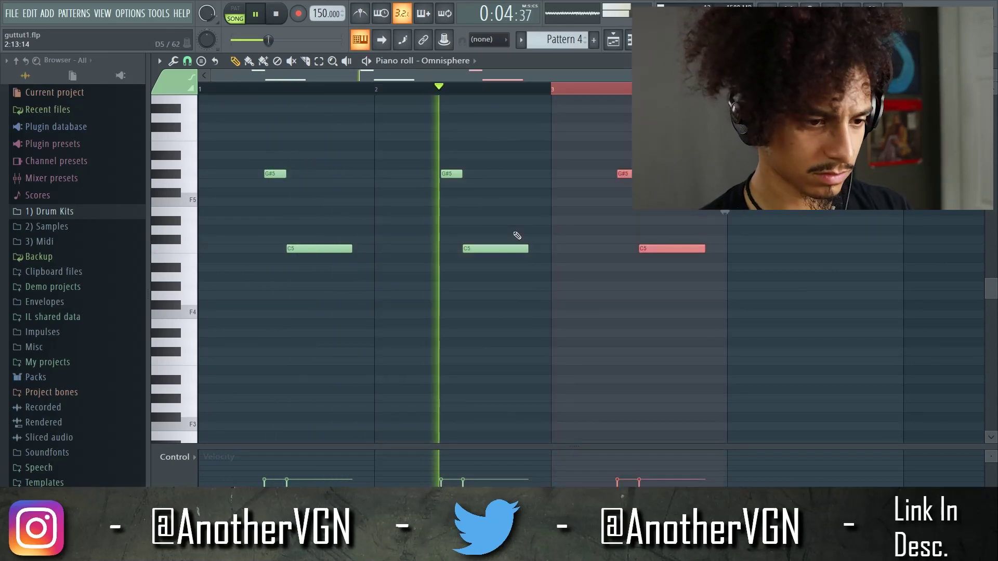
key(ctrl+d)
key(space)
key(space)
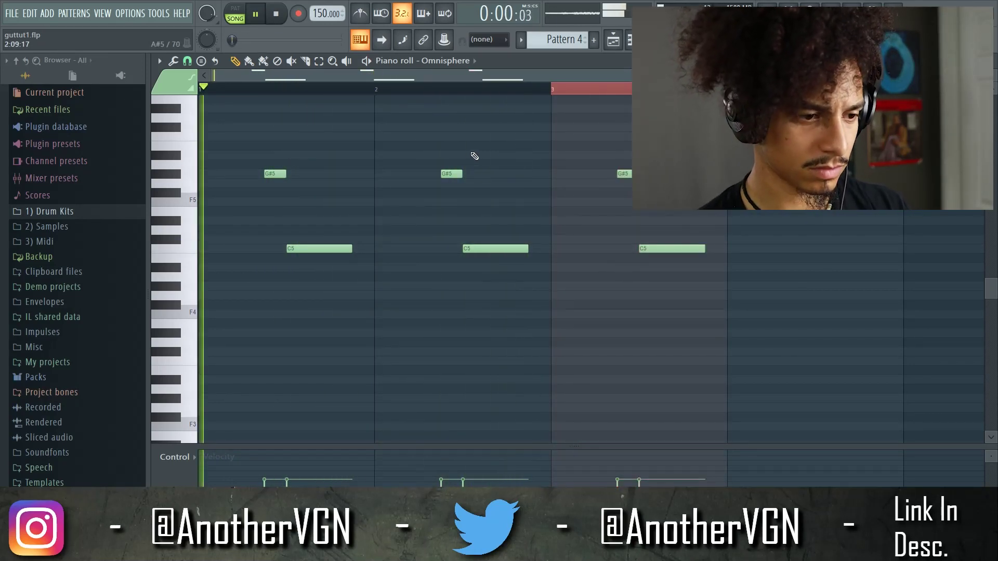
Delete the G#5 and C5 notes in bar 2 and set the piano roll snap to Step.
right_click(451, 173)
right_click(467, 248)
click(187, 61)
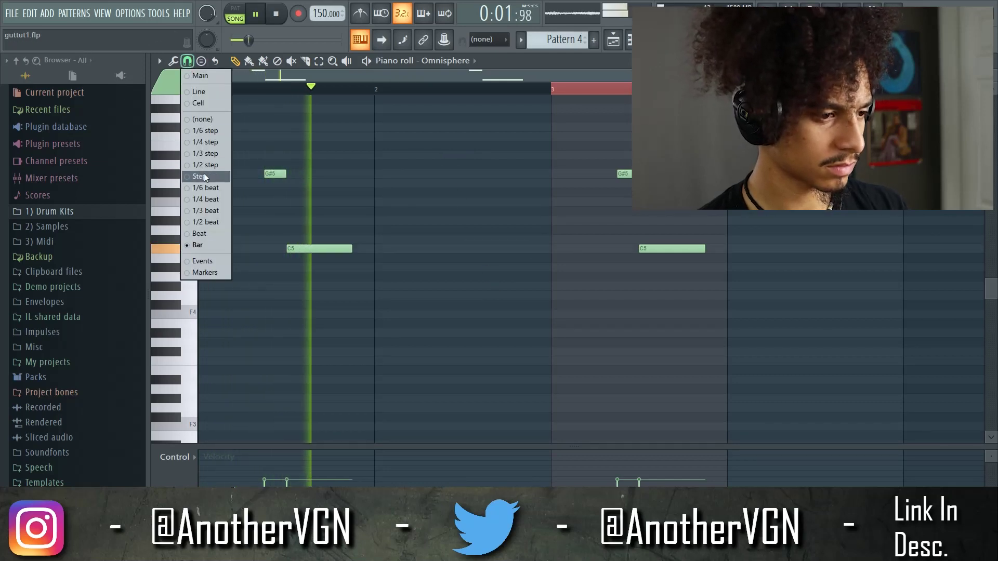
click(203, 173)
Add a two-step A#5 note in bar 2, shift it to step 7, and replay the loop.
scroll(357, 185, up, 2)
click(464, 157)
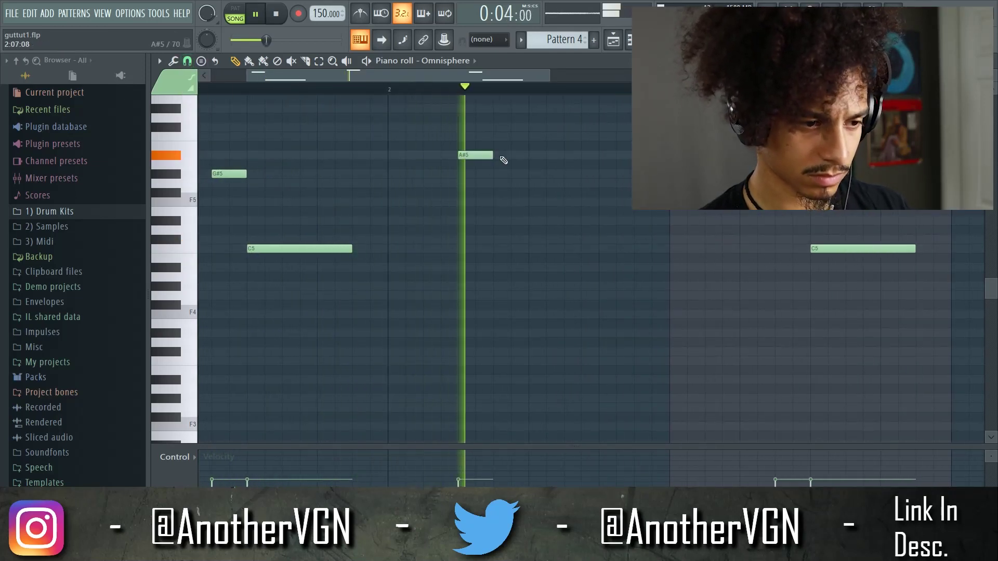
key(space)
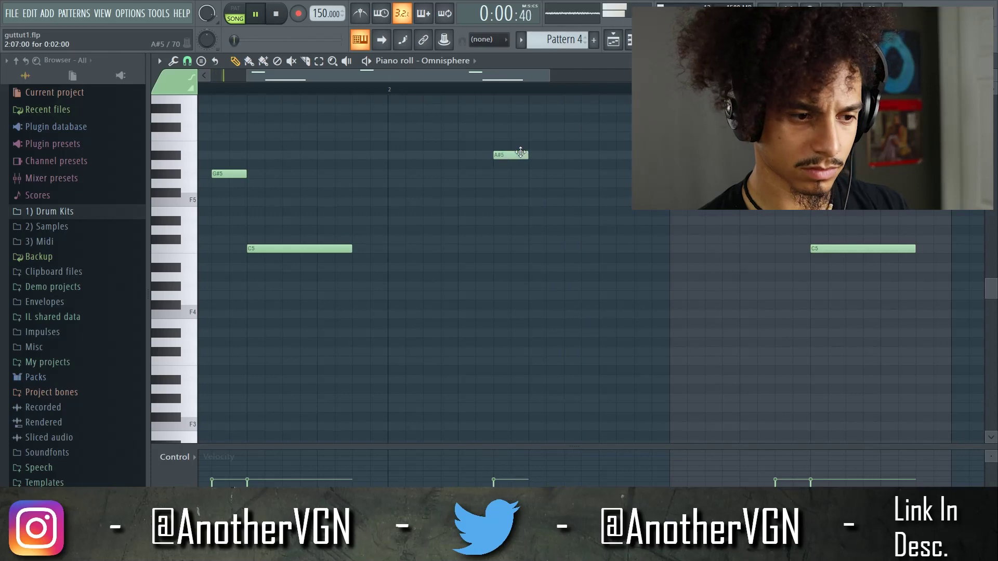
Move the A#5 note in bar 2 to step 9 while replaying the loop, and stop playback.
scroll(348, 167, down, 2)
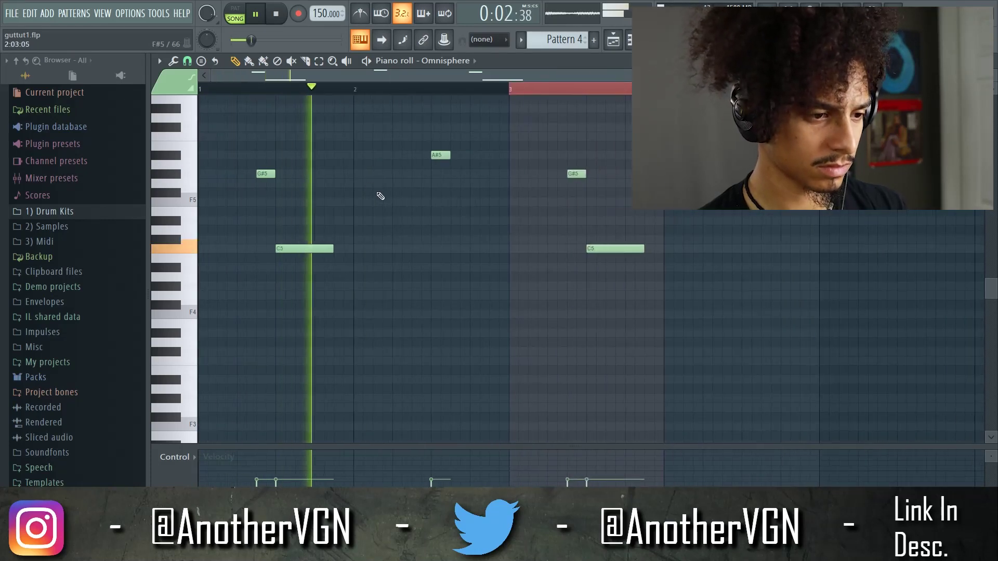
scroll(403, 196, up, 1)
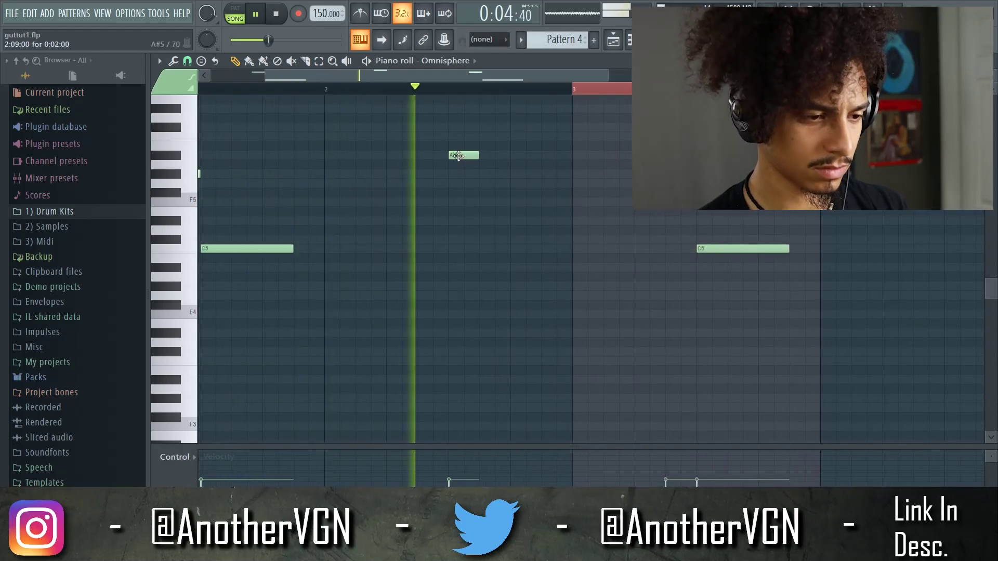
scroll(494, 175, down, 2)
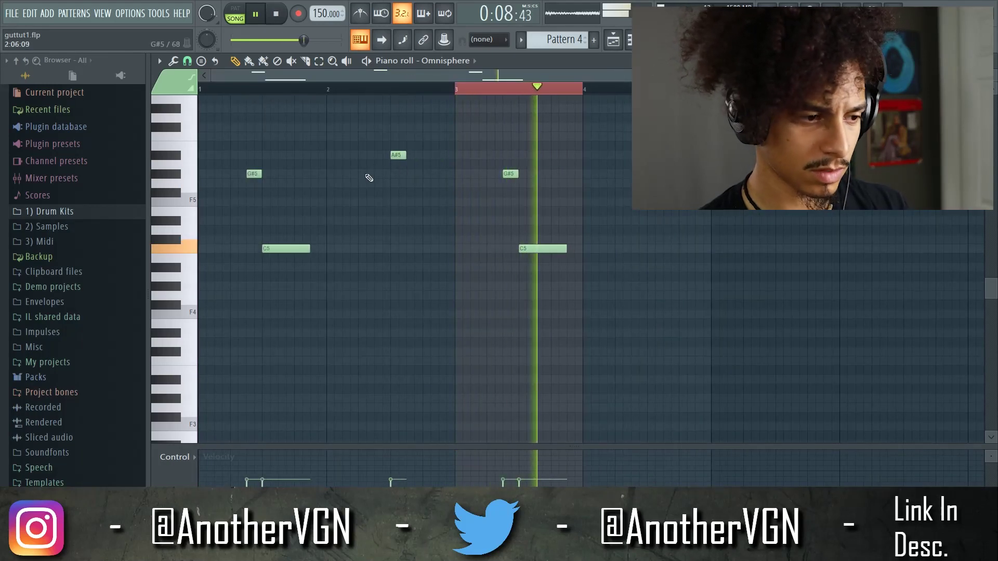
key(space)
Turn off piano roll snapping, nudge all melody notes slightly earlier off the grid, and replay the loop with the selection cleared.
click(187, 62)
click(221, 120)
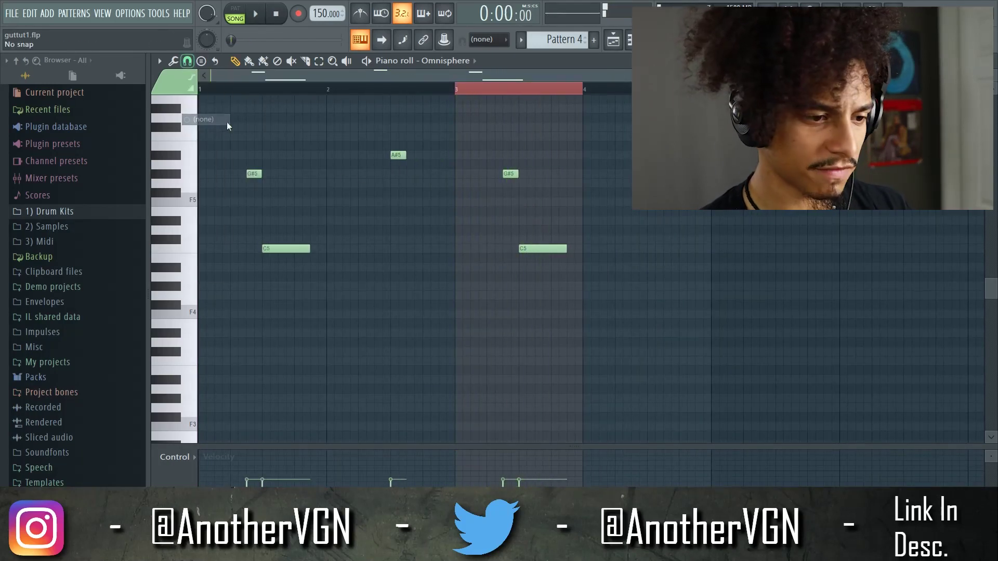
drag(567, 300, 188, 123)
scroll(226, 208, up, 3)
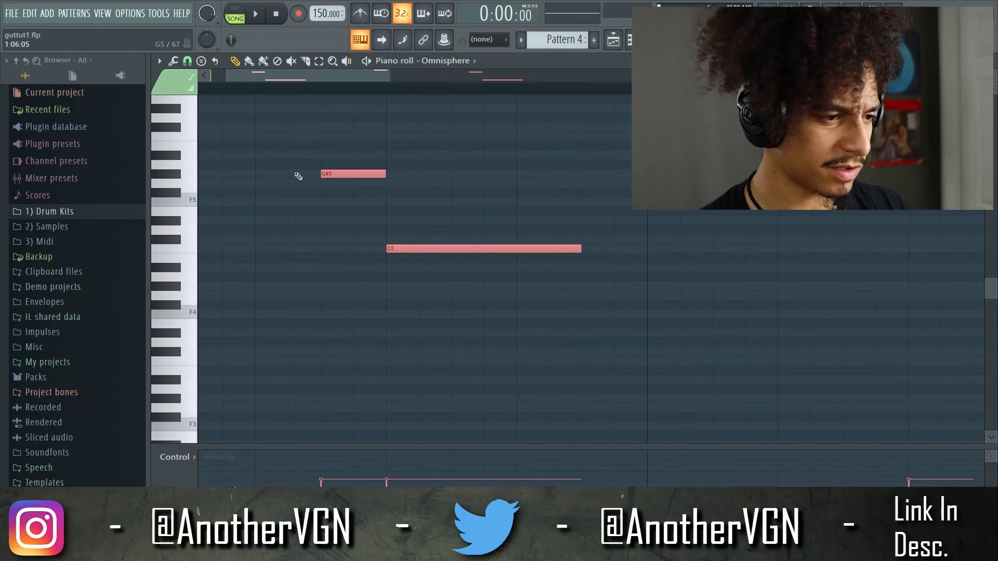
click(188, 61)
click(207, 120)
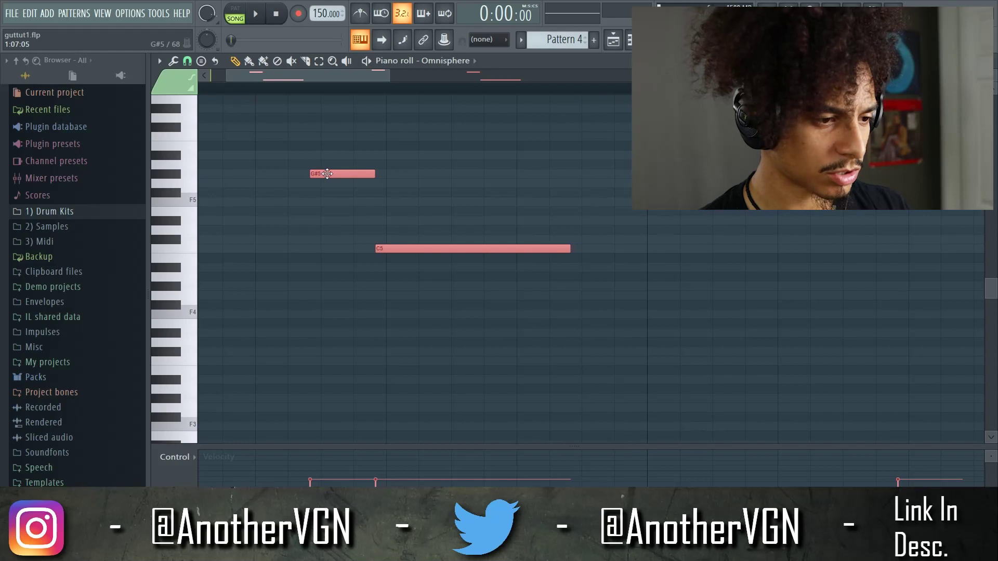
scroll(326, 174, down, 2)
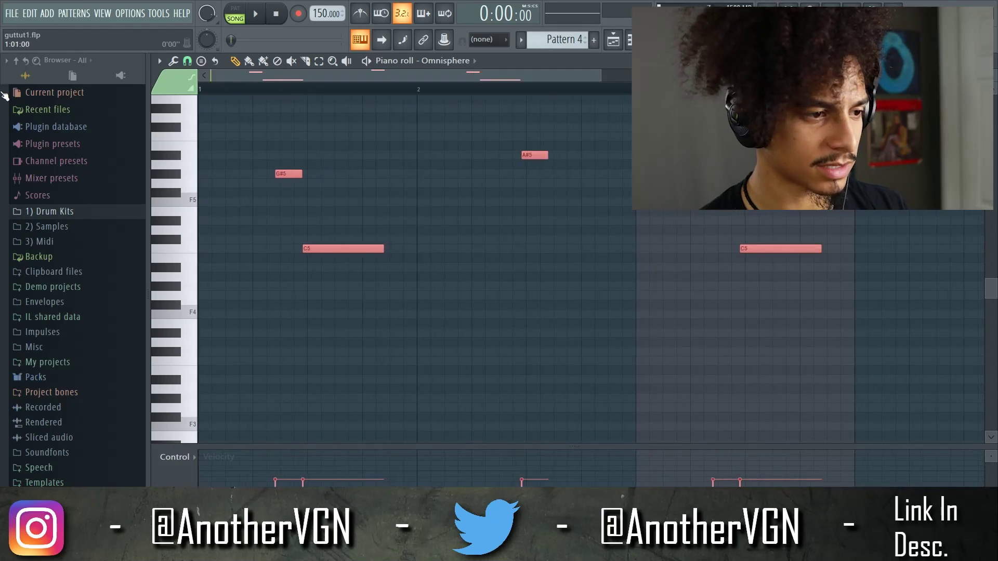
scroll(502, 187, down, 2)
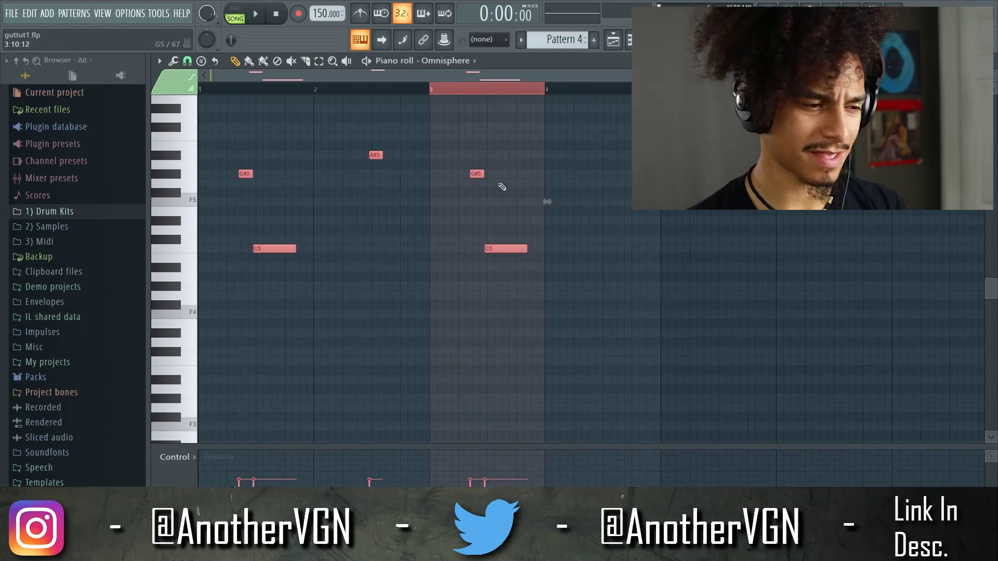
key(space)
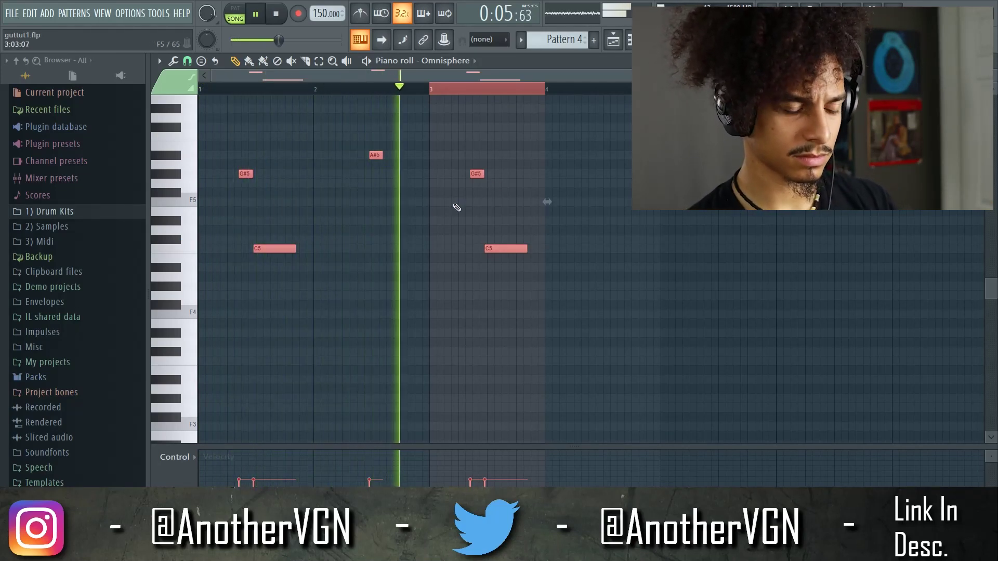
key(ctrl+d)
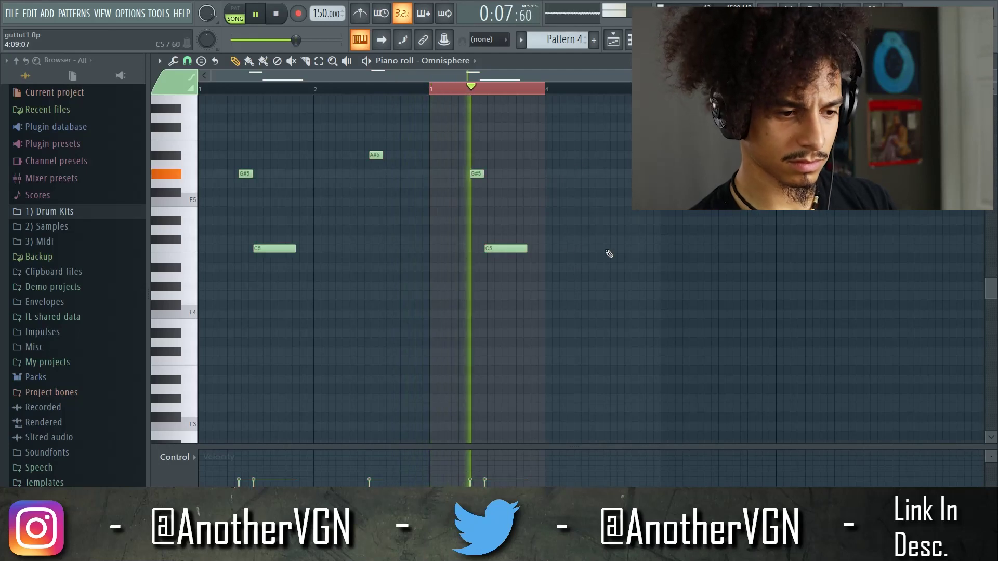
Add a two-step G#4 note near the start of bar 4 and nudge it slightly earlier to 4:02:19.
scroll(607, 253, up, 2)
scroll(502, 273, up, 1)
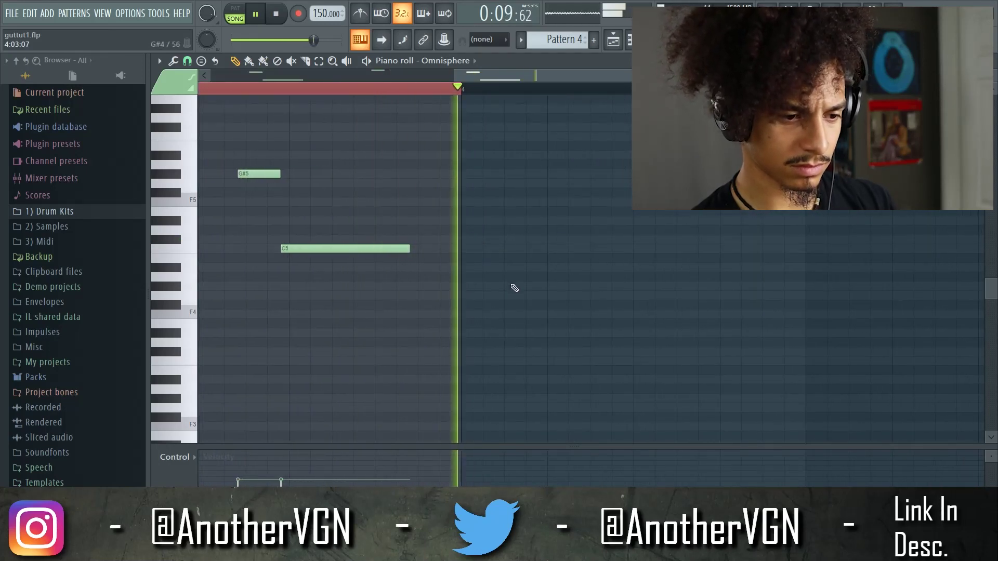
click(511, 286)
key(space)
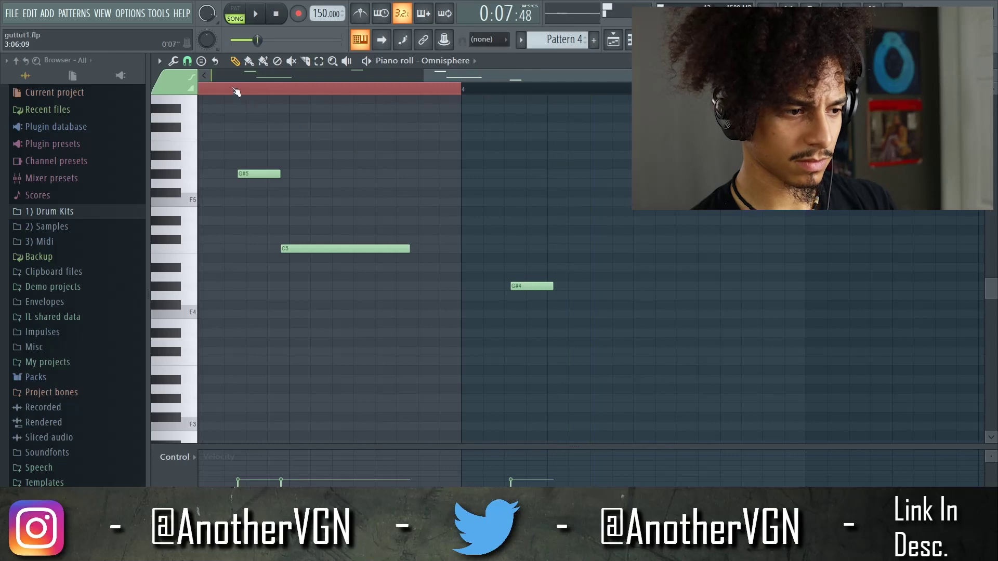
key(space)
drag(520, 286, 509, 285)
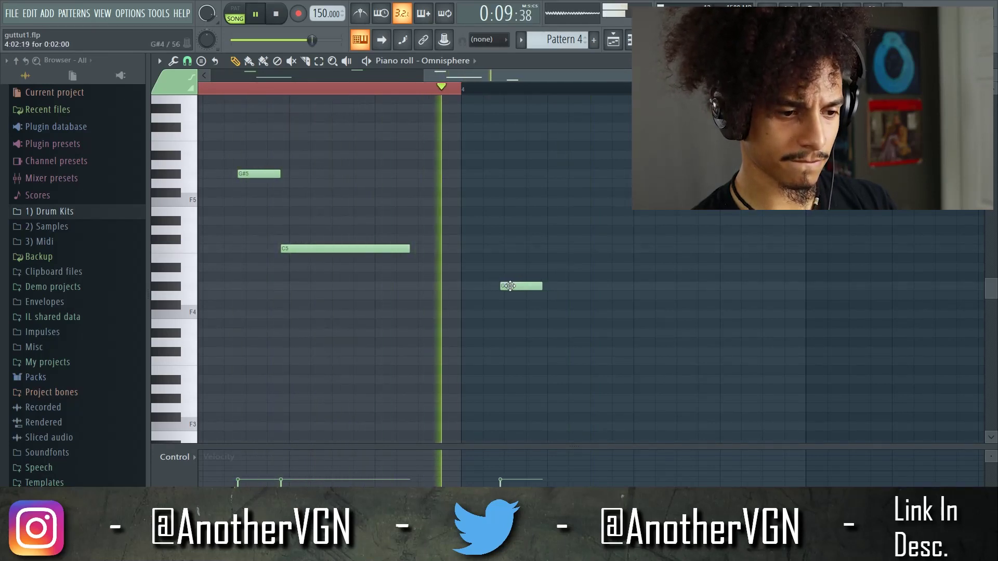
Add a two-step F4 note at about step 10 of bar 4 and replay the end of the melody.
click(671, 297)
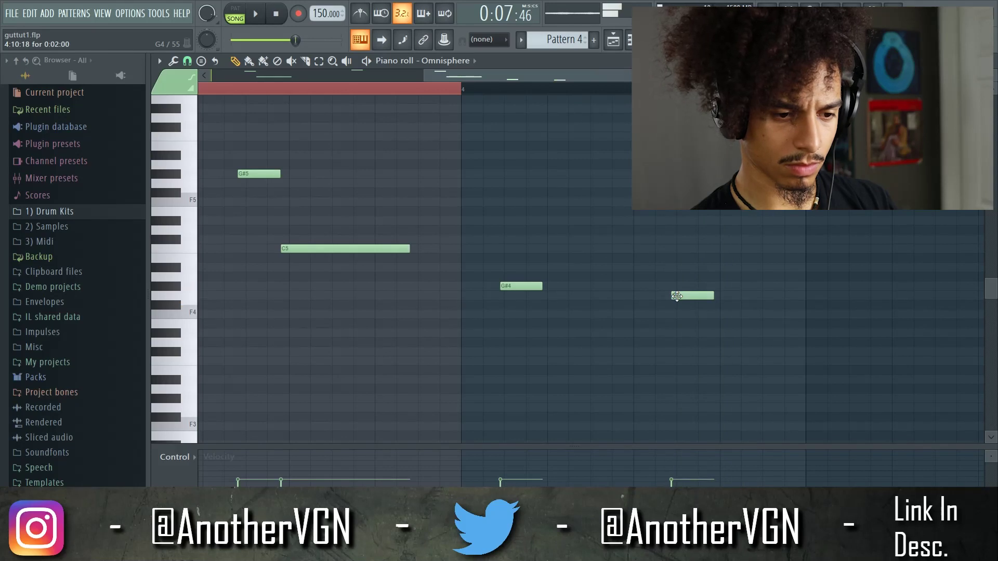
key(space)
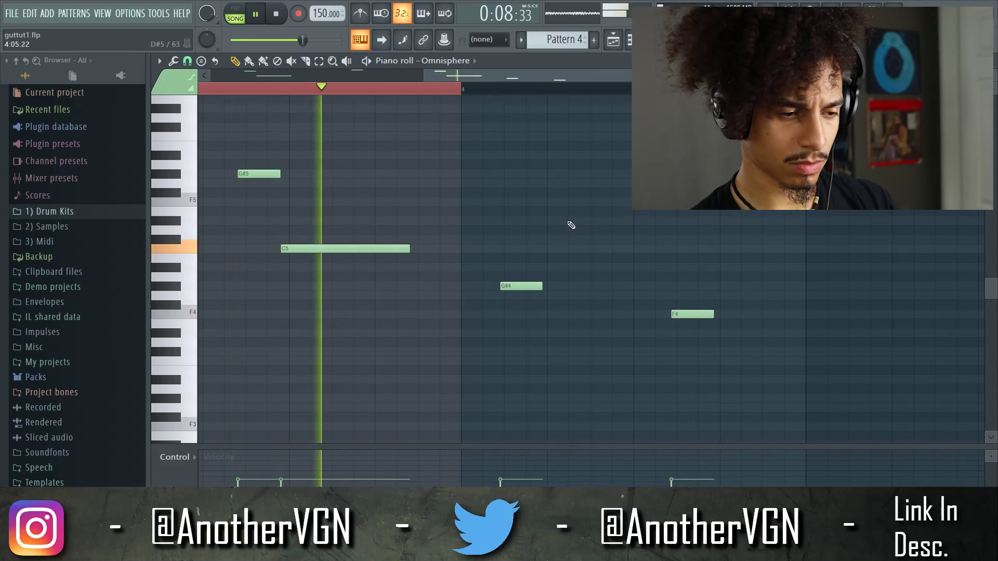
click(519, 286)
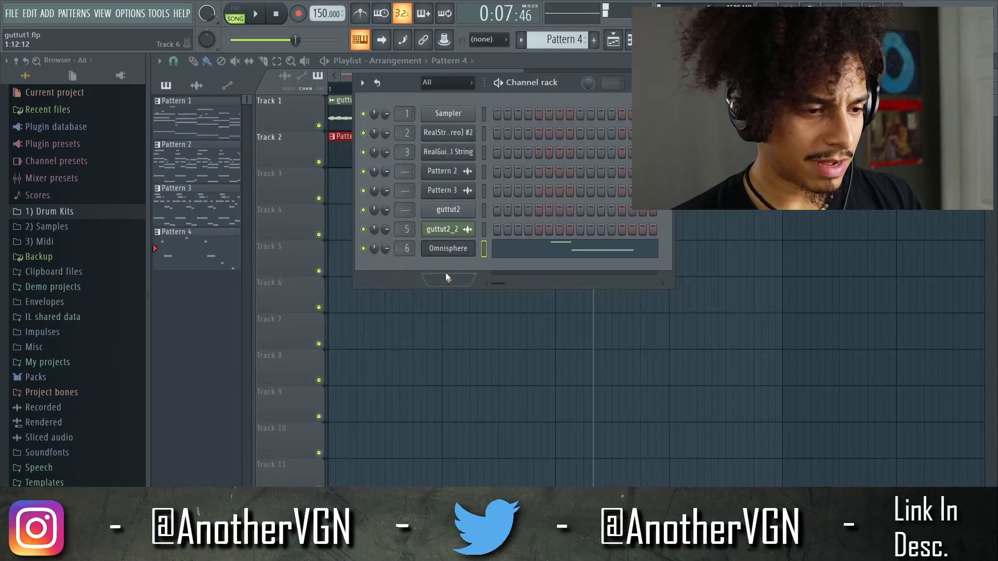
Add a Kontakt generator as a new channel and open the Exhale library's instruments.
click(446, 276)
click(471, 24)
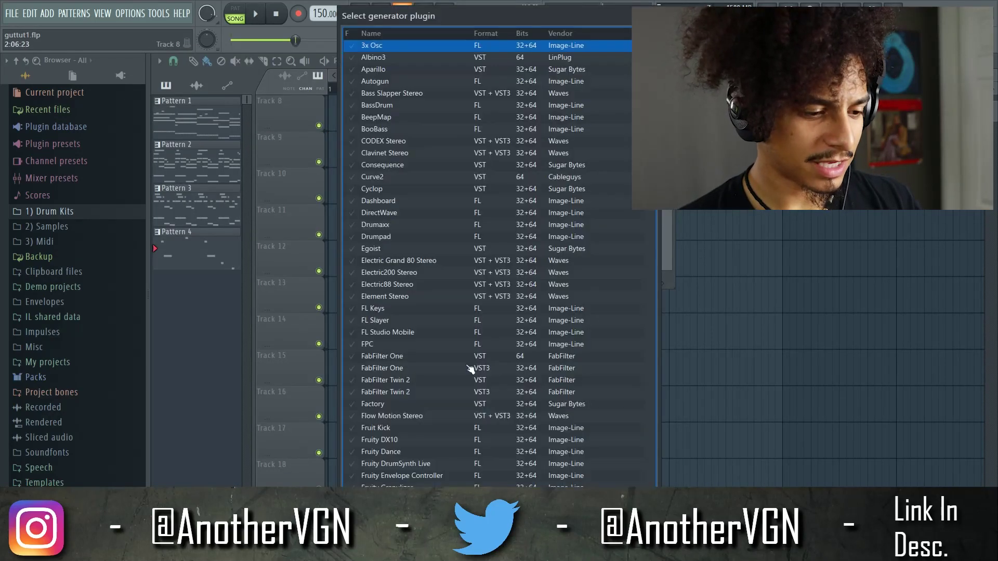
scroll(494, 260, down, 9)
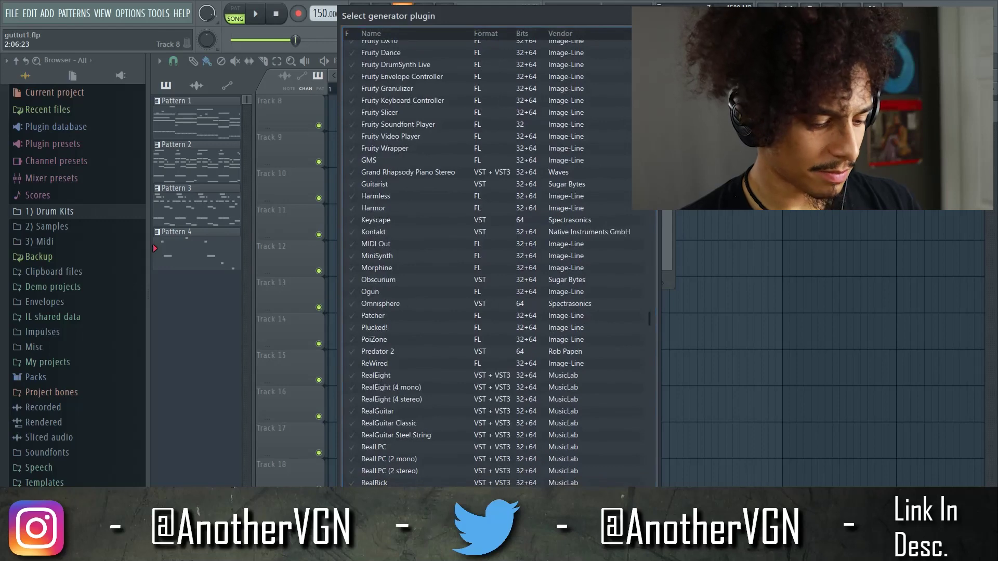
text(ko)
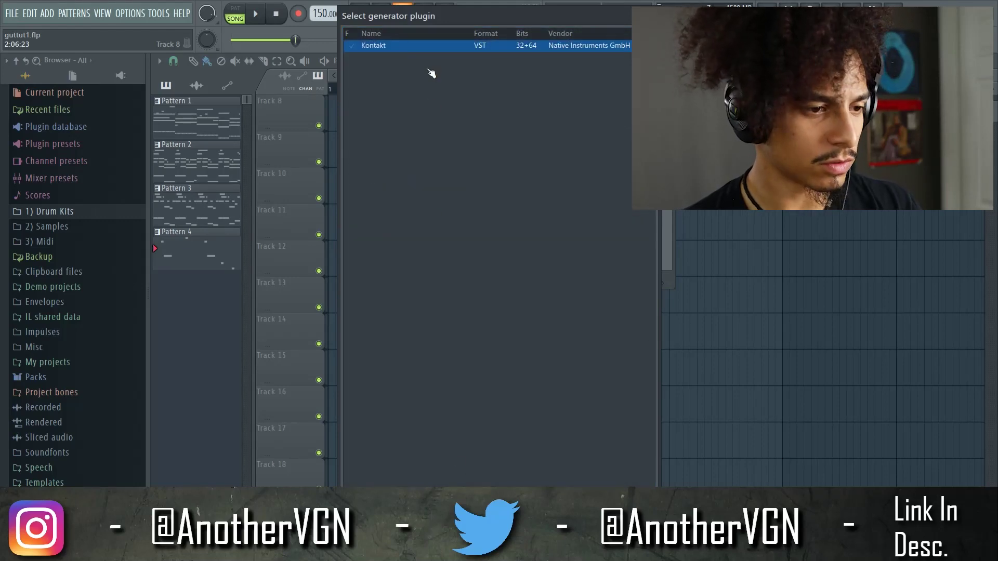
double_click(428, 48)
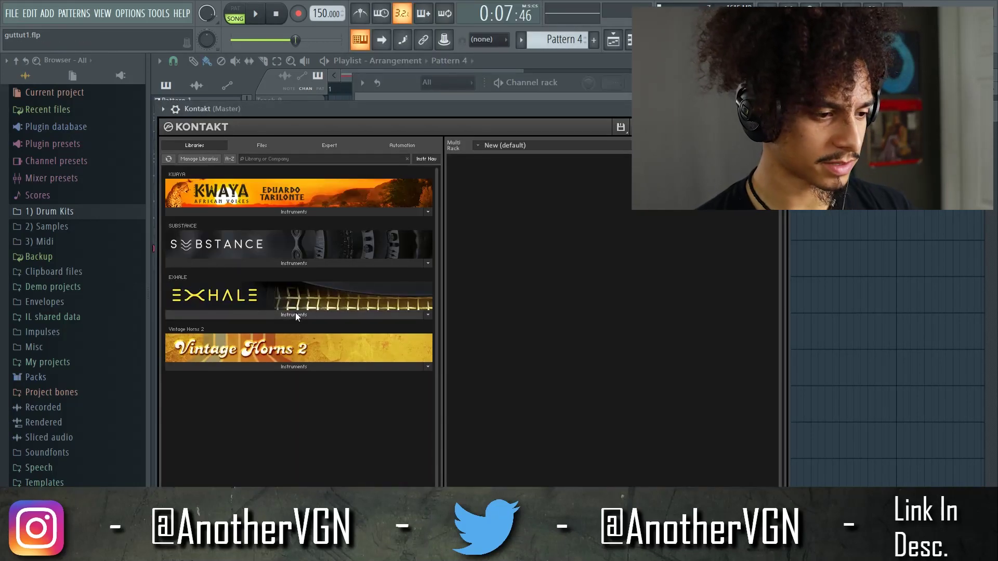
click(295, 315)
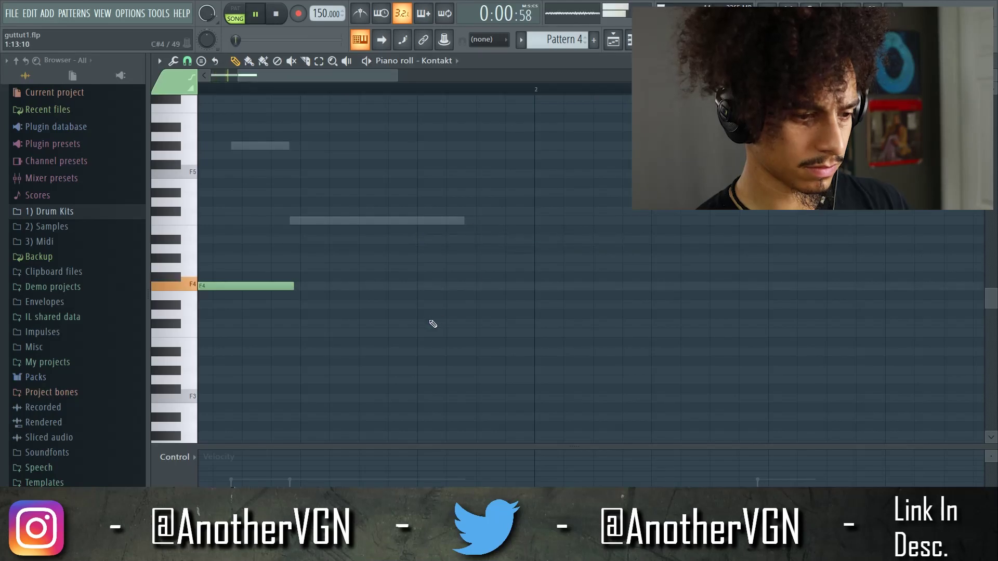
Add a D#4 note at step 13 of bar 1 in the Kontakt part and shorten it to end at bar 2.
click(419, 323)
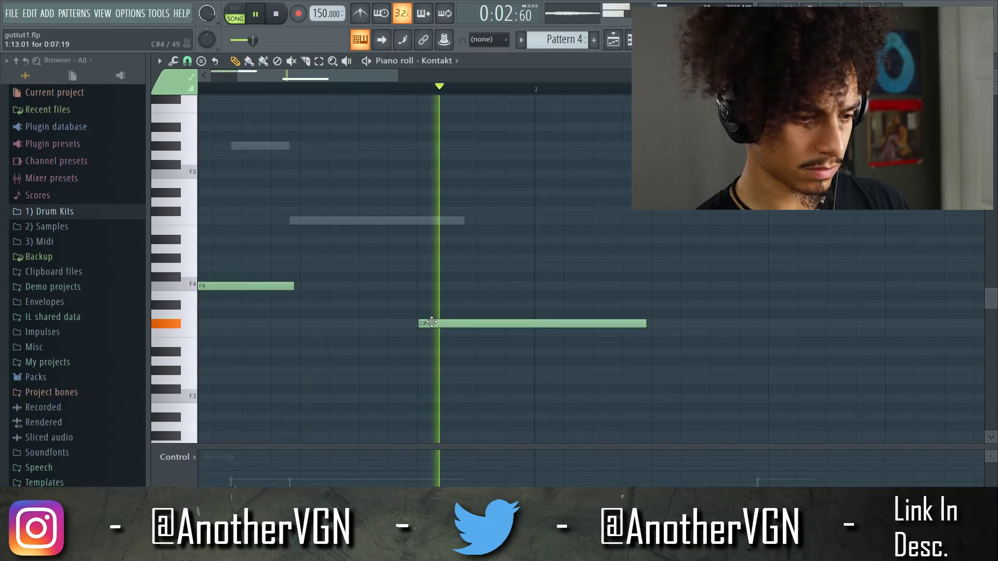
drag(450, 323, 448, 302)
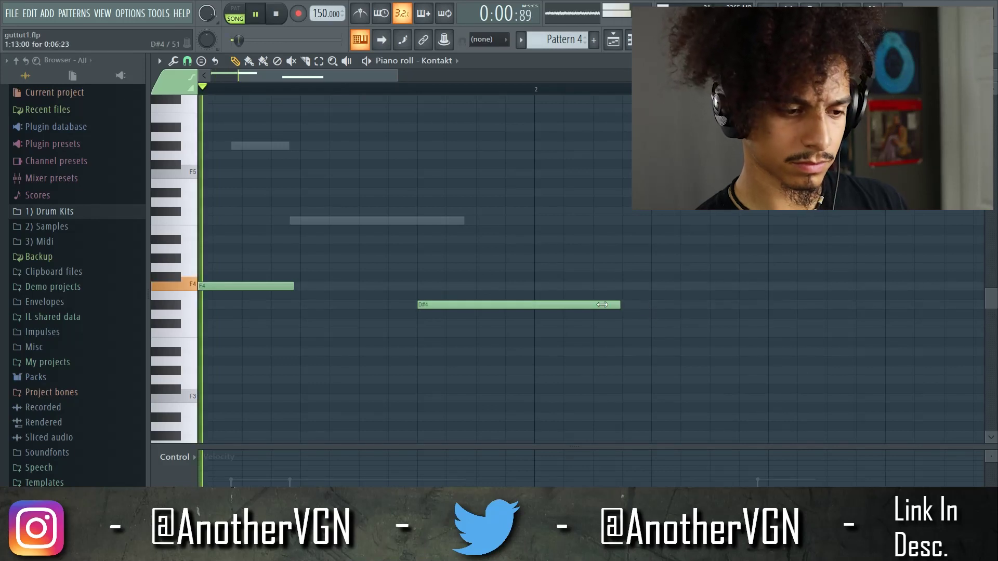
drag(602, 305, 517, 304)
scroll(527, 280, down, 2)
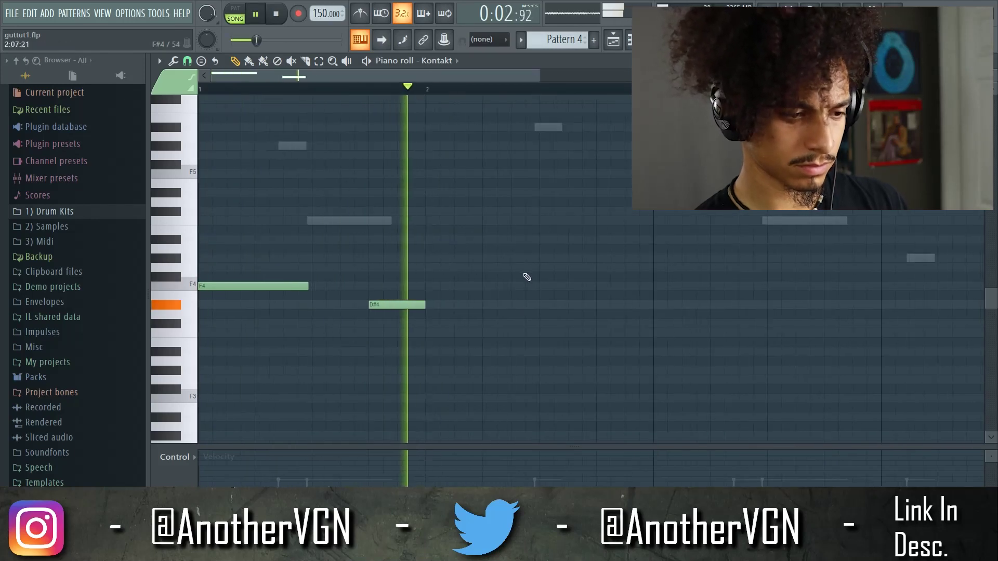
key(space)
Duplicate the bar 1 F4 and D#4 notes through bar 4 and clear the selection.
key(ctrl+b)
scroll(527, 277, up, 2)
scroll(347, 323, down, 4)
drag(497, 365, 306, 296)
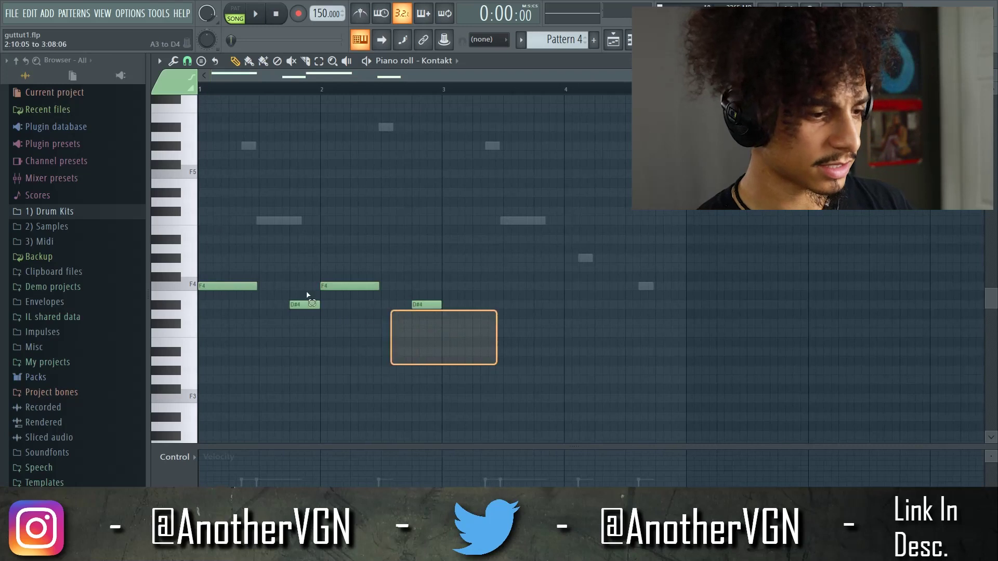
key(ctrl+b)
scroll(385, 117, down, 1)
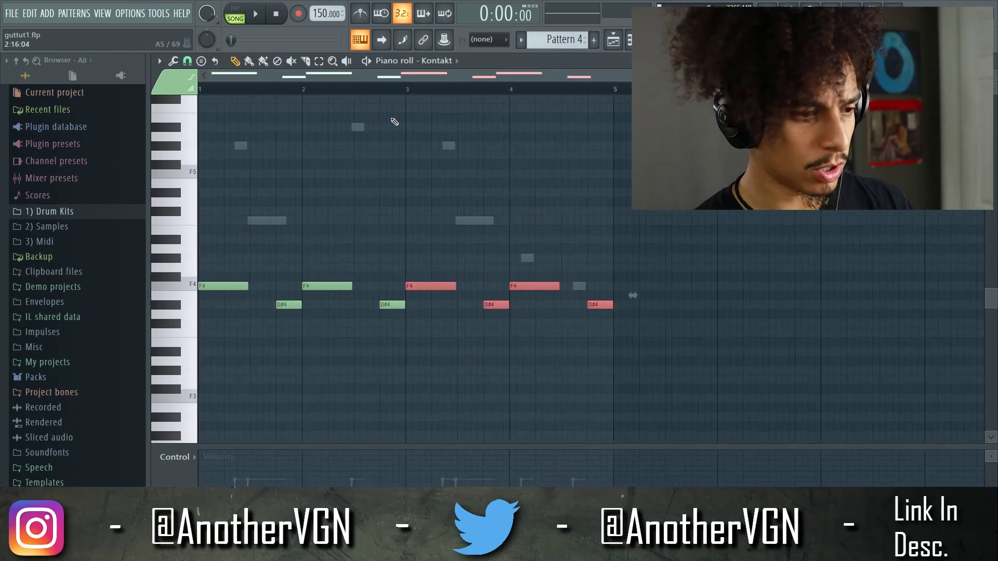
key(ctrl+d)
Lower the D#4 note at the end of bar 2 to C#4 while the loop plays.
scroll(240, 225, down, 2)
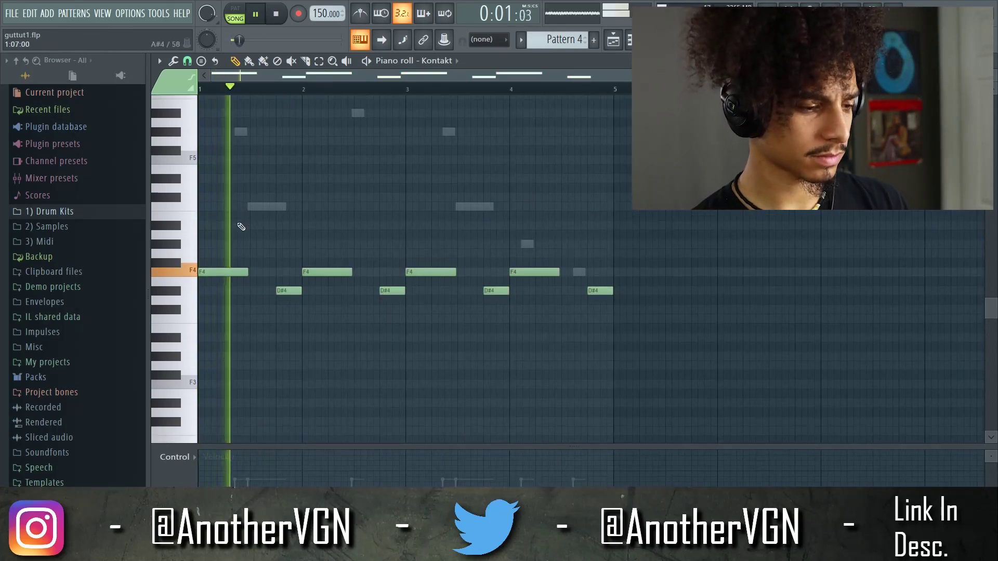
scroll(239, 232, up, 4)
scroll(455, 243, up, 5)
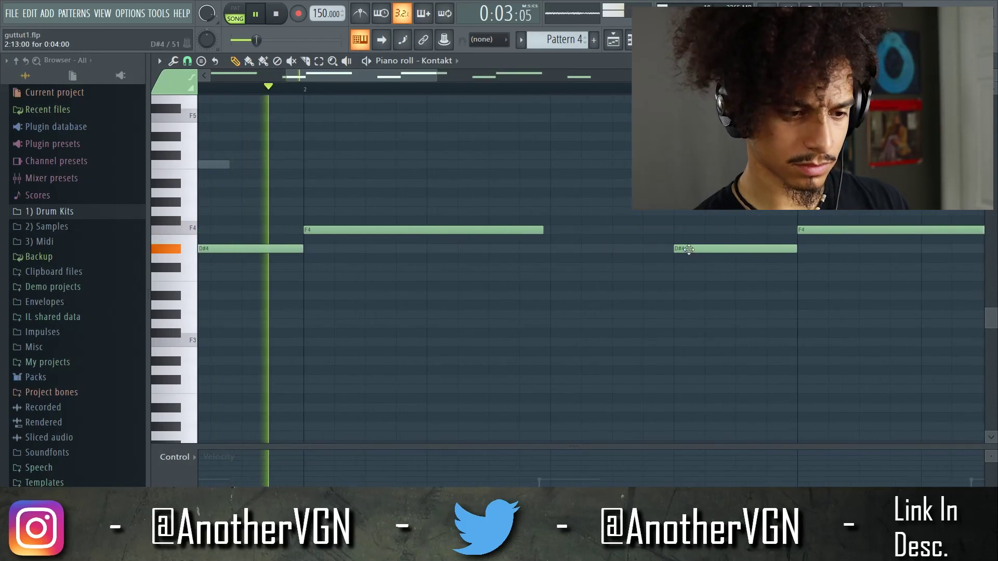
drag(685, 249, 690, 274)
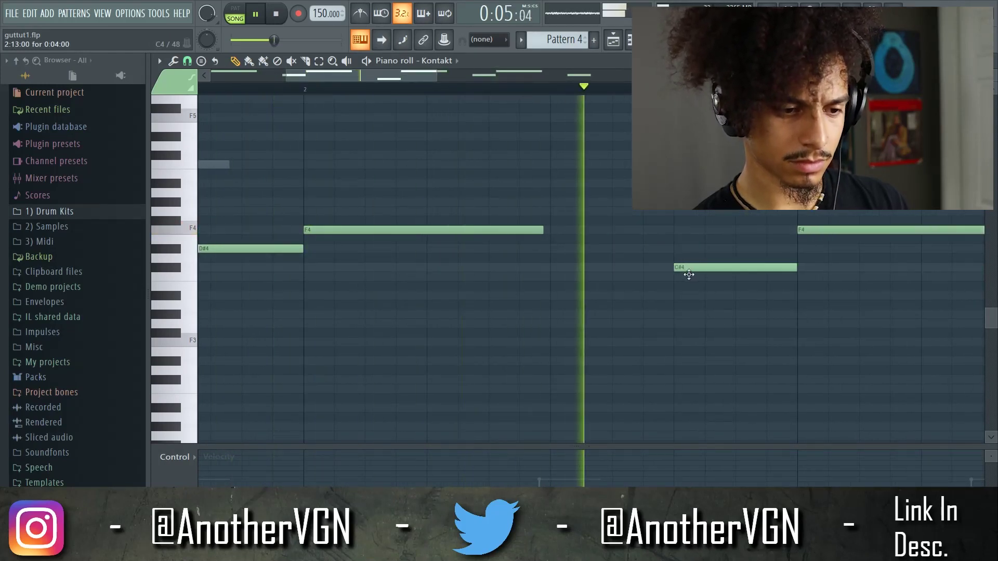
Copy the D#4 note at the end of bar 4 down to C#4 and delete the original D#4.
scroll(696, 252, down, 4)
scroll(696, 252, down, 2)
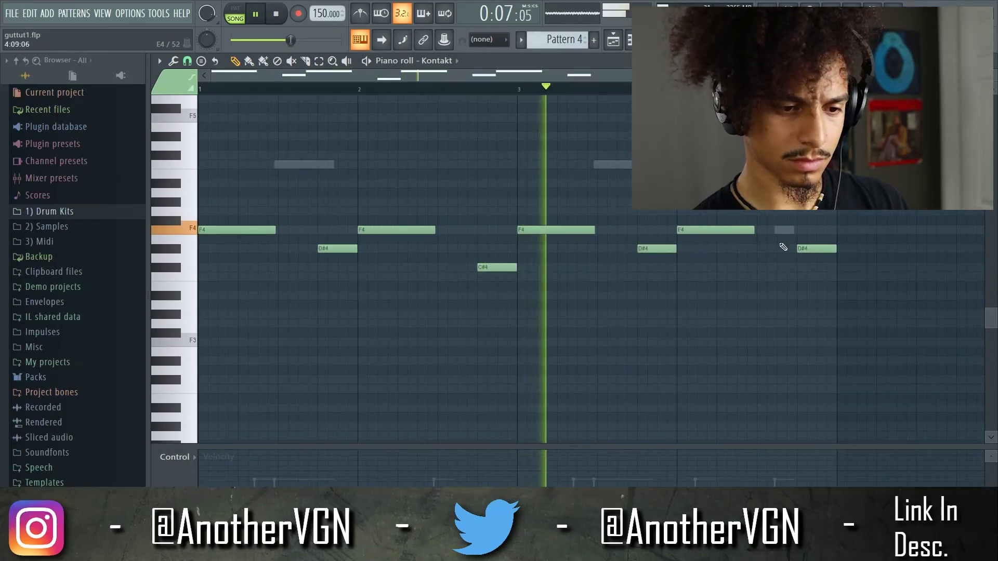
drag(802, 249, 797, 276)
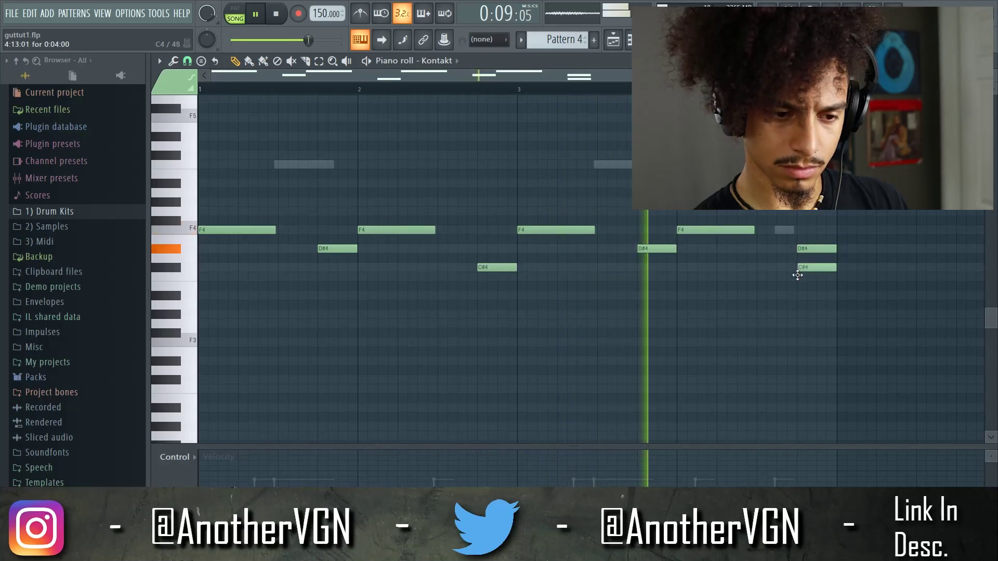
right_click(804, 250)
scroll(798, 266, up, 1)
scroll(799, 266, up, 2)
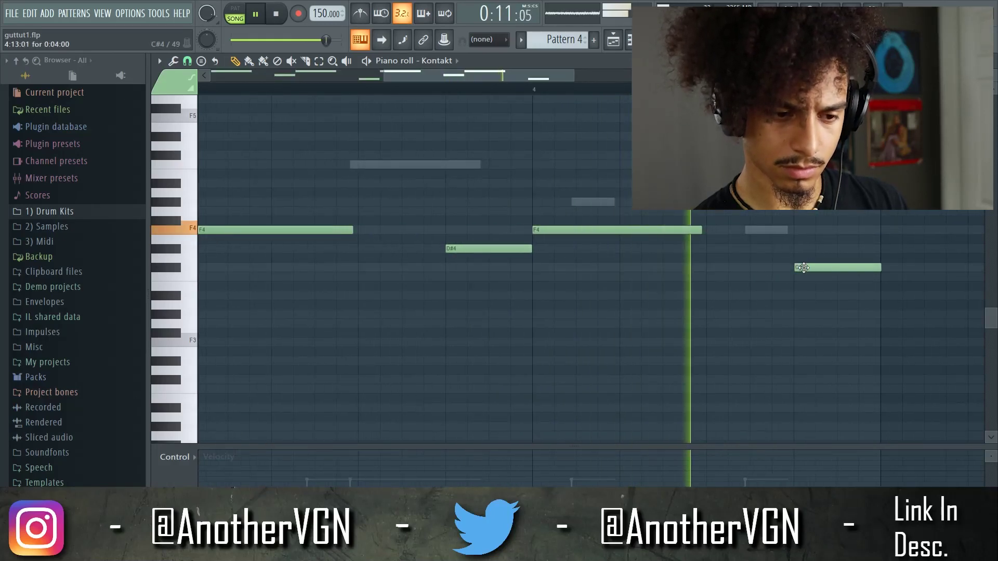
scroll(800, 216, down, 3)
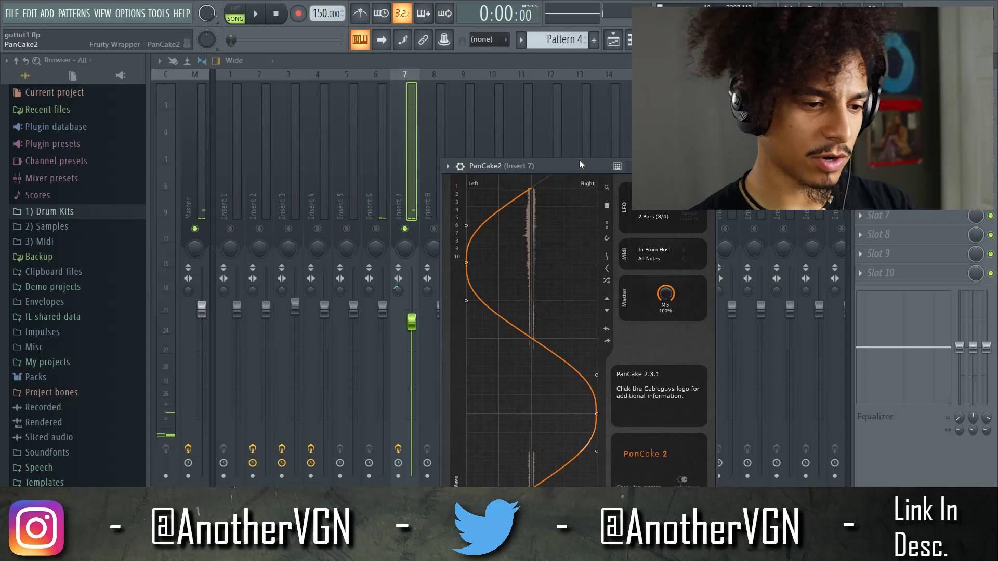
Reposition the PanCake2 window for Insert 7, audition the loop in the mixer, and open the playlist.
drag(566, 169, 581, 135)
key(space)
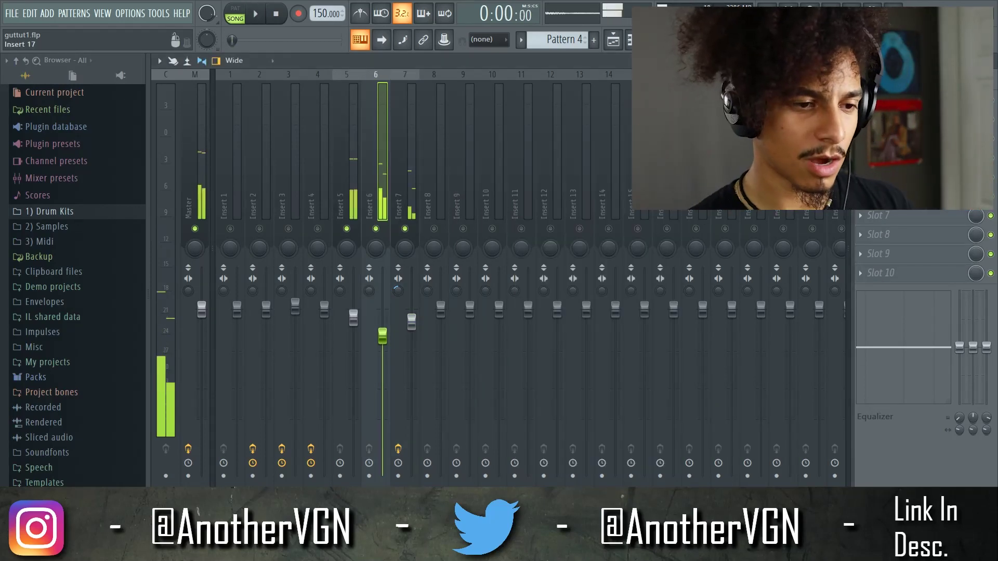
click(617, 43)
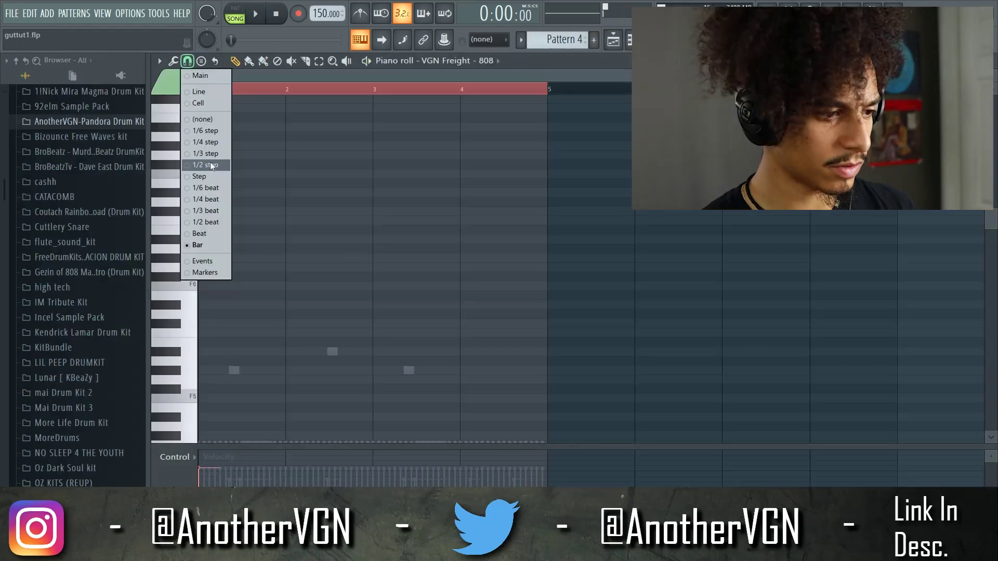
Set the piano roll snap to Step and try an F7 808 note on step 5 of bar 1 while auditioning the loop.
click(209, 174)
scroll(269, 79, up, 3)
drag(269, 77, 139, 76)
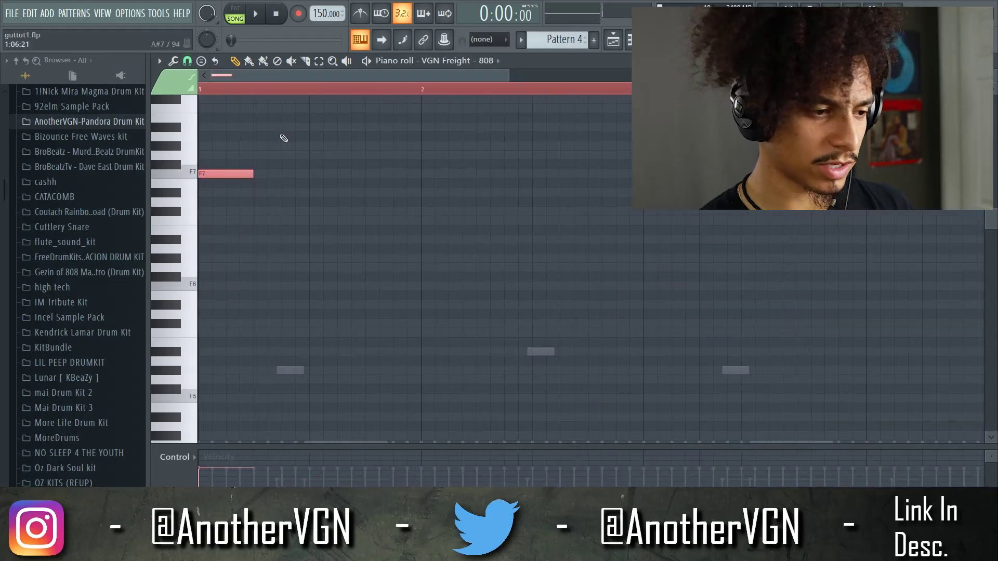
scroll(273, 185, up, 2)
key(space)
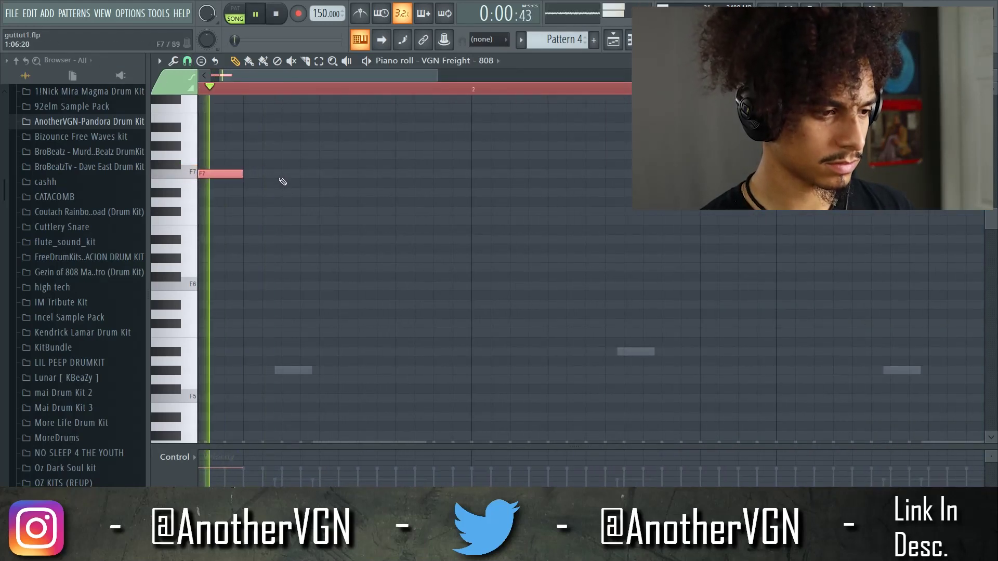
click(270, 174)
key(space)
click(252, 176)
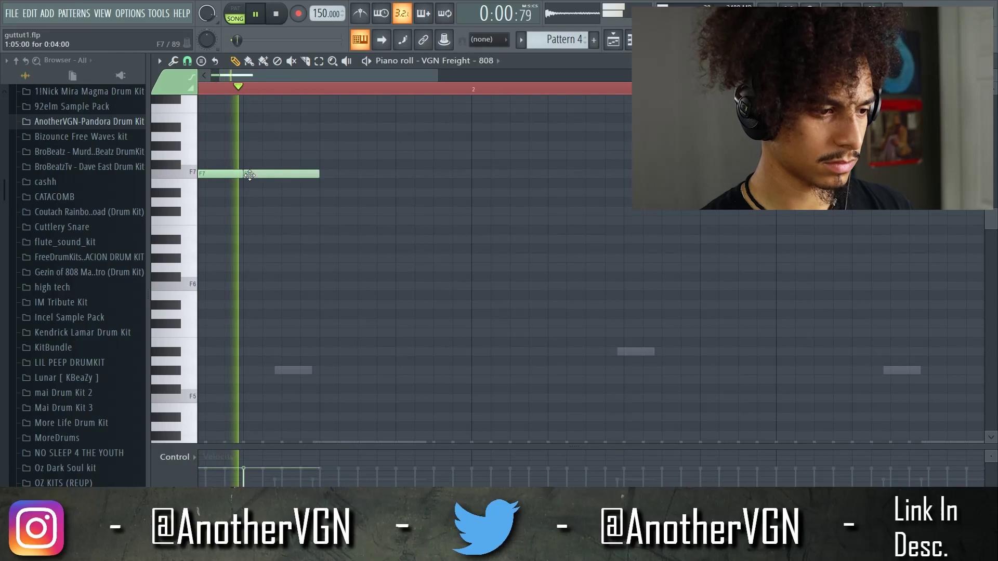
key(space)
drag(261, 78, 252, 78)
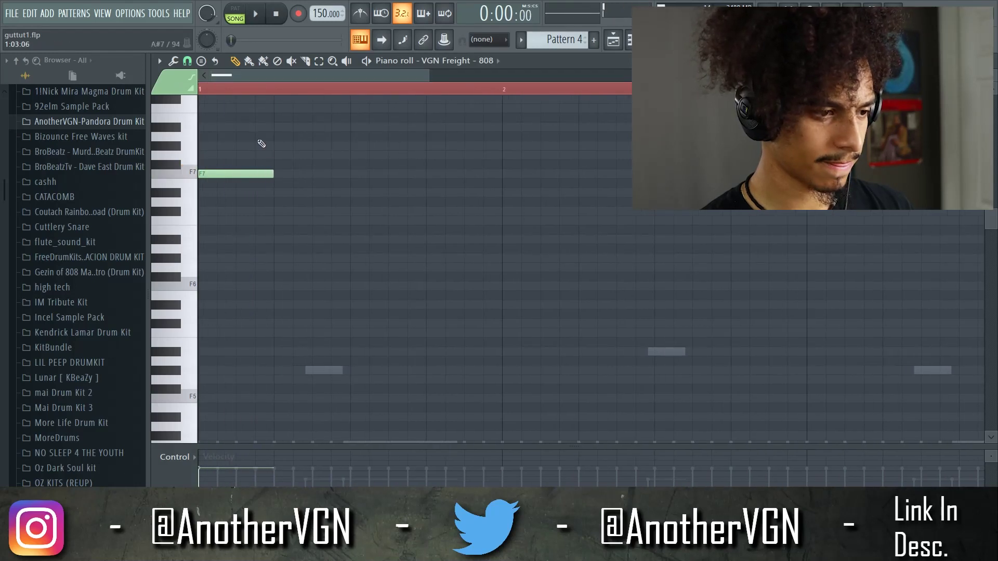
Add F7 808 notes on steps 4 and 7 of bar 1, checking the rhythm against playback.
click(272, 174)
key(space)
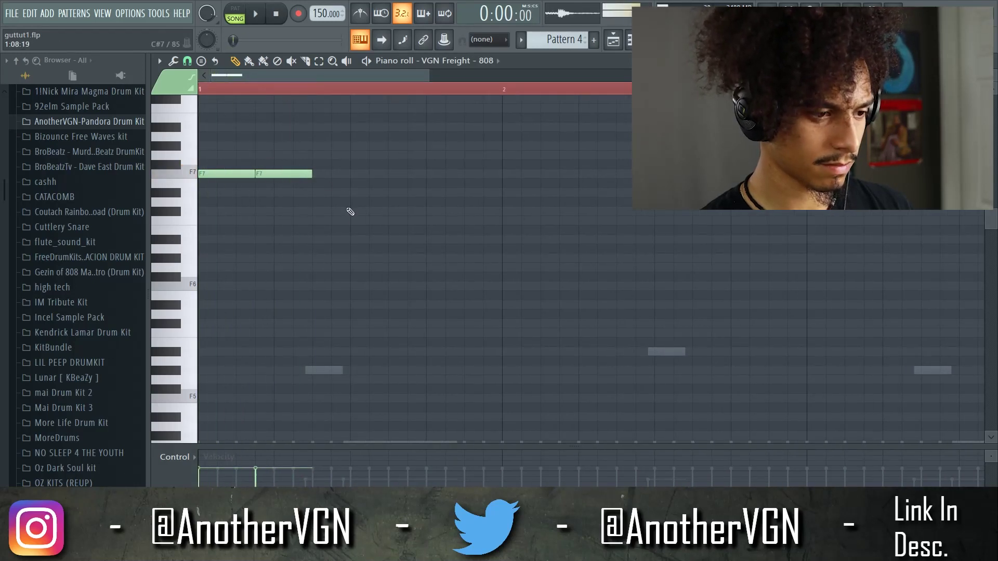
key(space)
scroll(345, 233, up, 1)
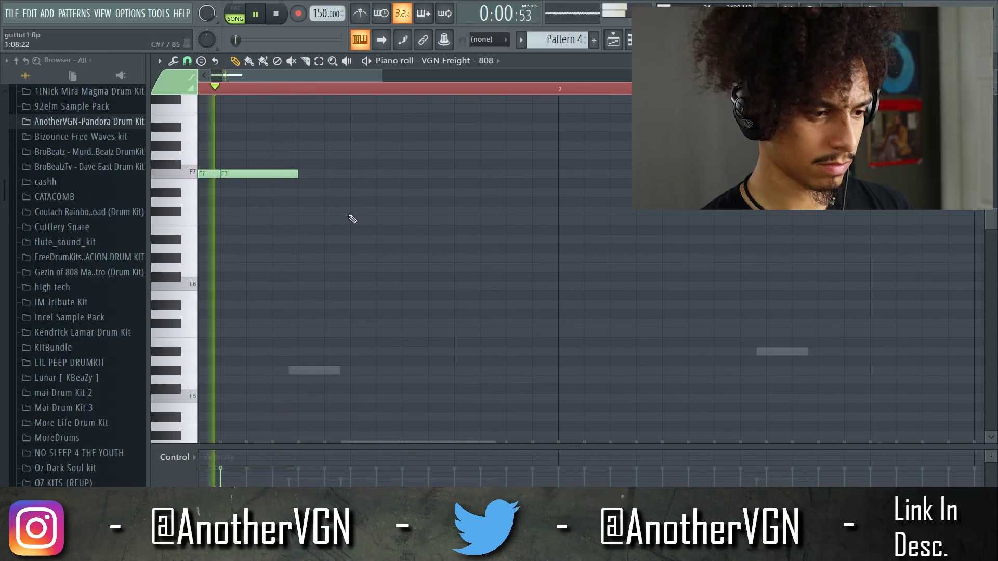
click(355, 221)
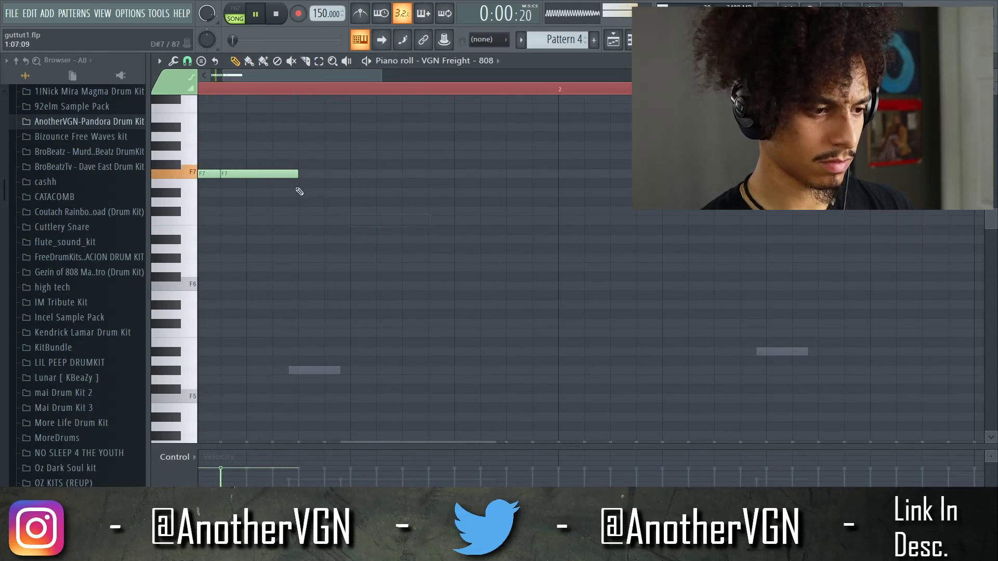
click(301, 175)
Add two C7 808 notes in bar 1, starting on steps 11 and 14.
click(412, 222)
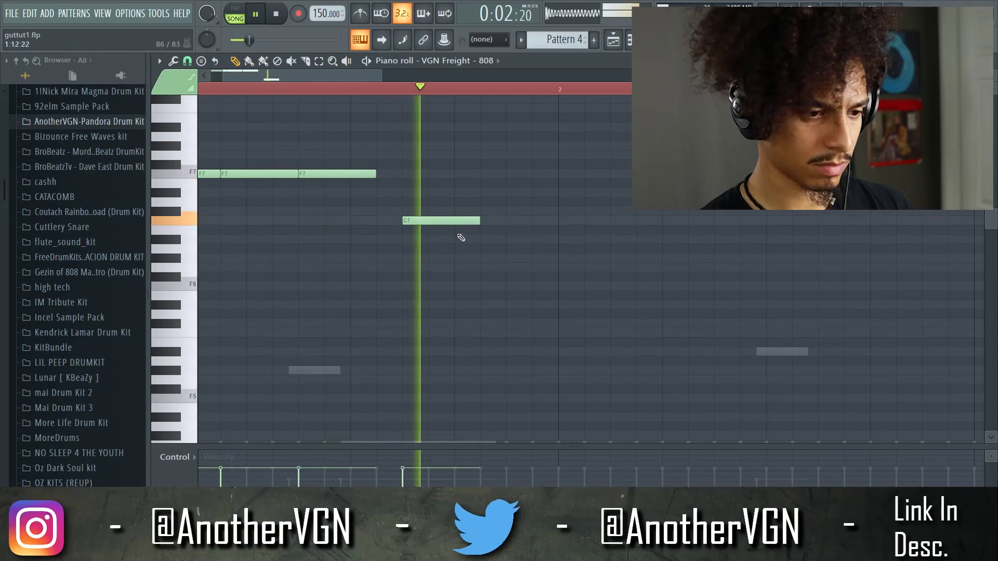
click(507, 221)
key(space)
right_click(535, 227)
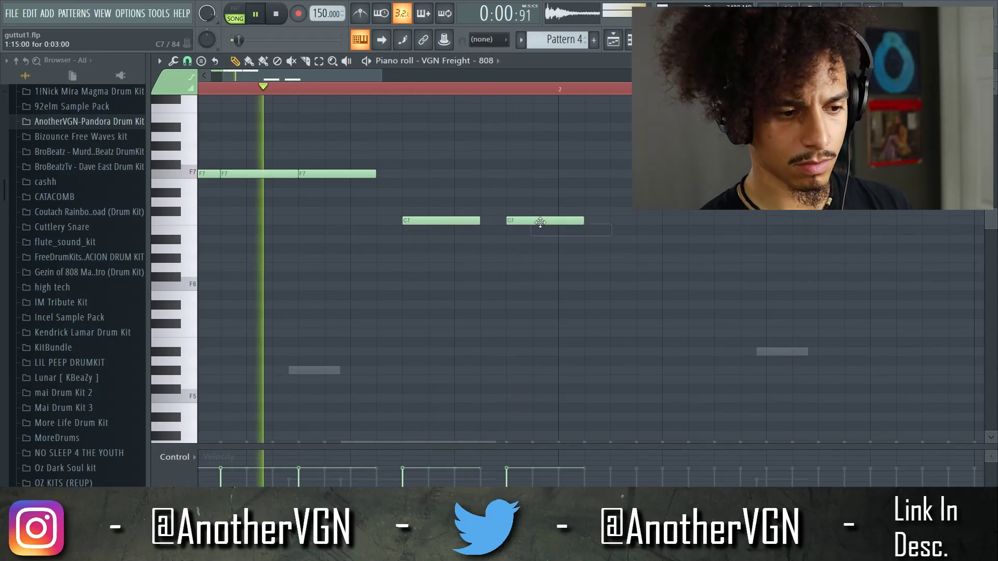
drag(538, 222, 514, 223)
Transpose all the 808 notes down two octaves, to F5 and C5.
scroll(527, 239, down, 2)
key(ctrl+a)
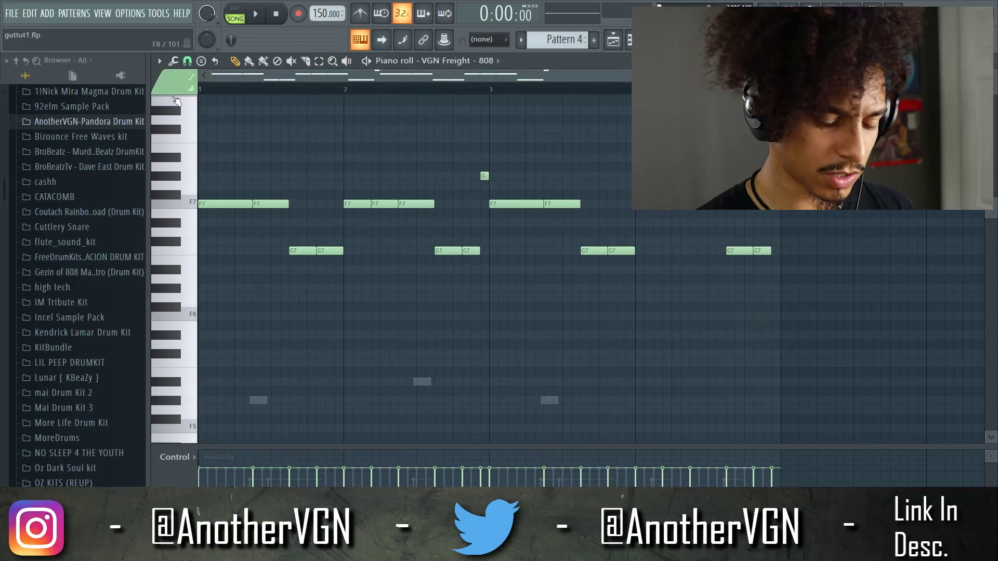
key(ctrl+Down)
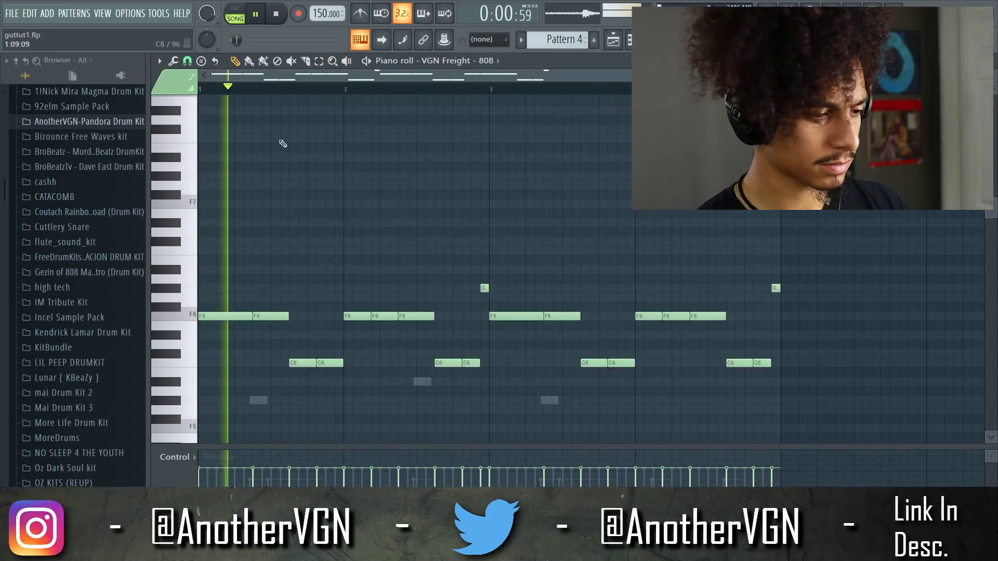
key(ctrl+Down)
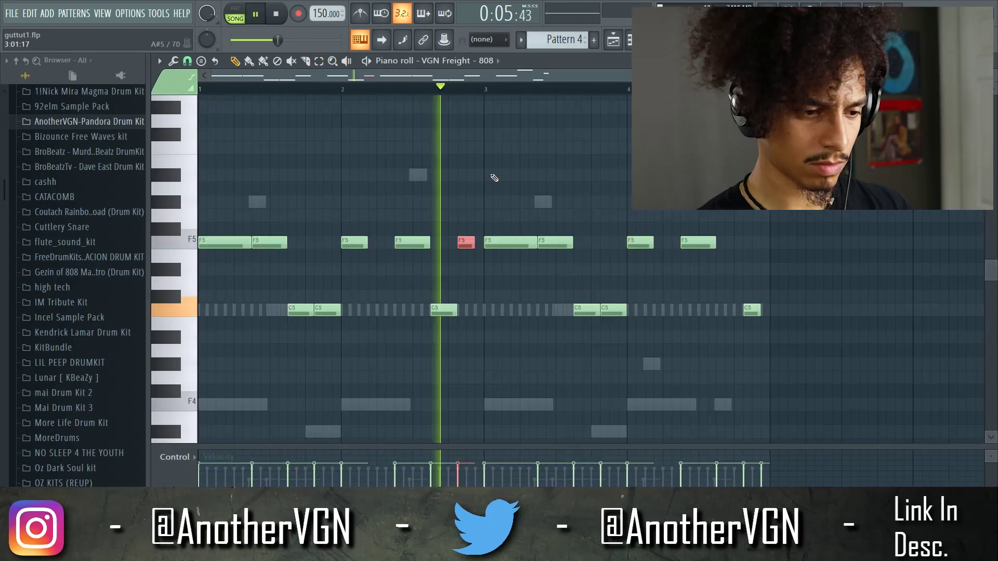
Raise the short 808 note at the end of bar 2 to A#5 while auditioning the loop.
key(Up)
key(Up)
key(Up)
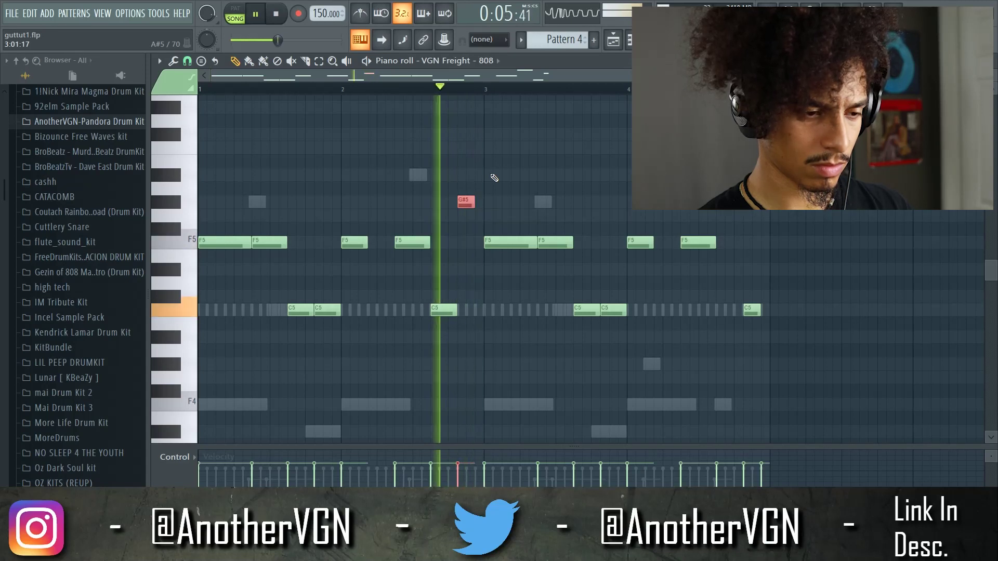
key(Up)
key(Up)
key(space)
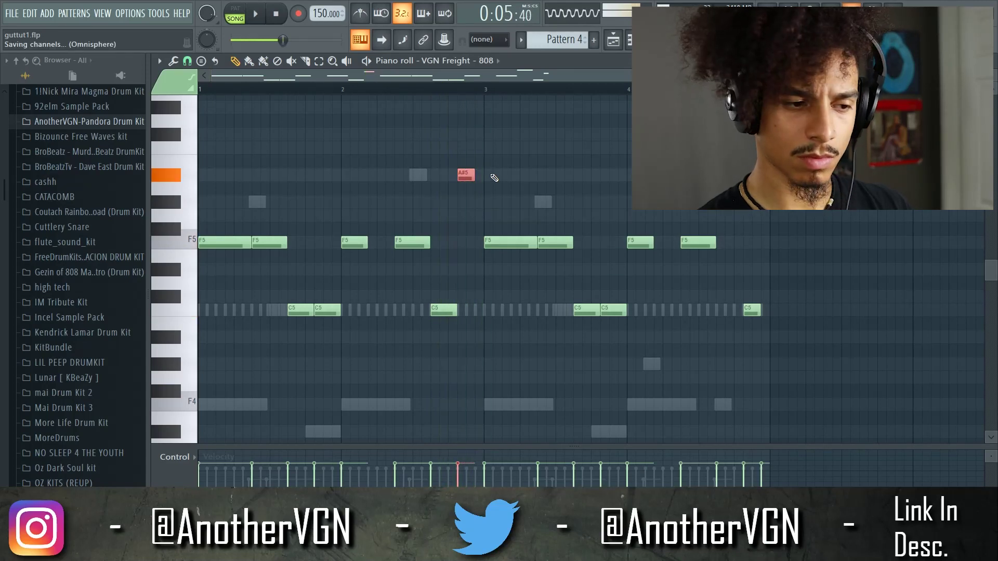
key(Down)
key(space)
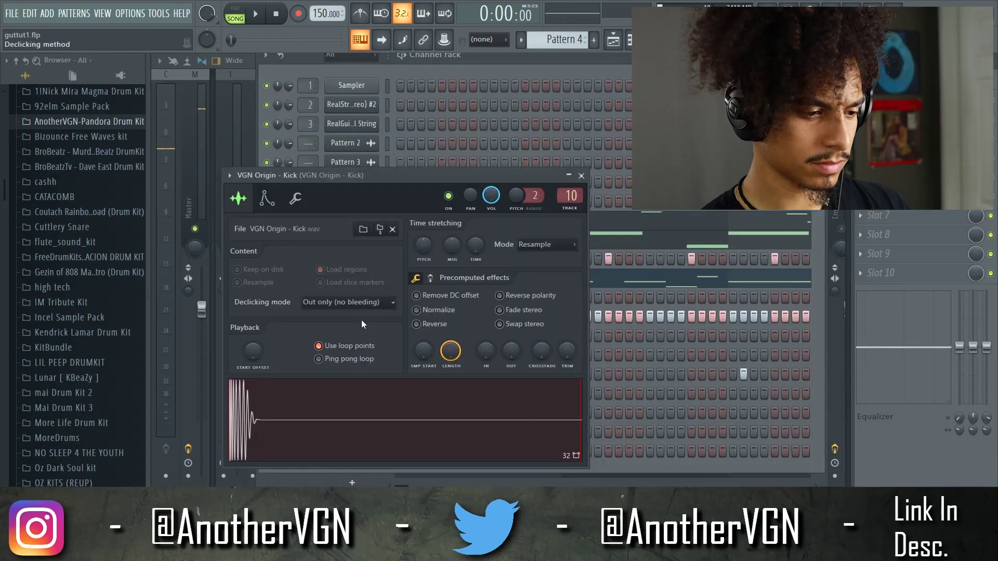
Turn off loop points for the VGN Origin - Kick sample and close its channel settings.
key(space)
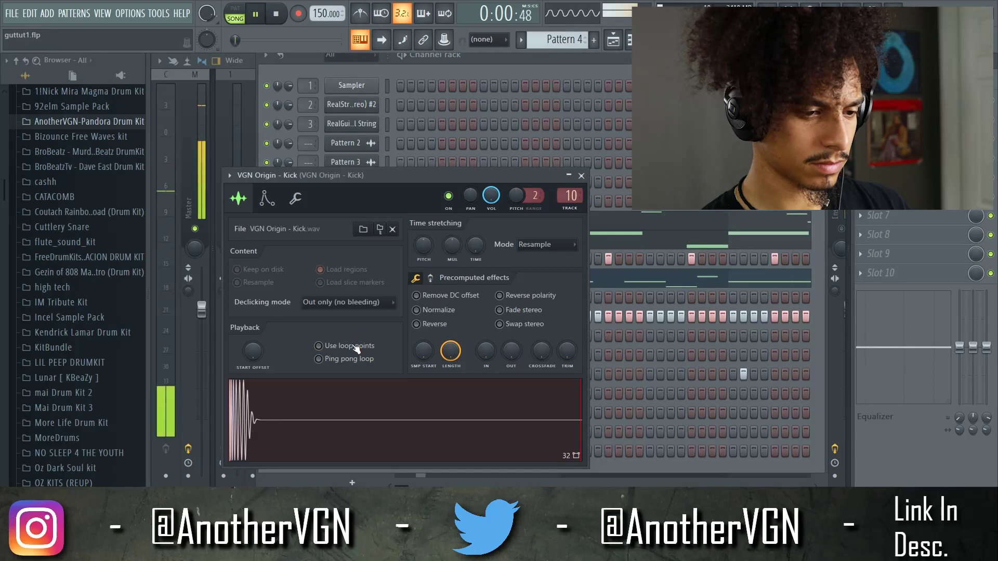
click(581, 176)
key(space)
End the solo of the 808 and kick mixer tracks and lower the VGN Freight - 808 fader to about -1.2 dB.
key(F9)
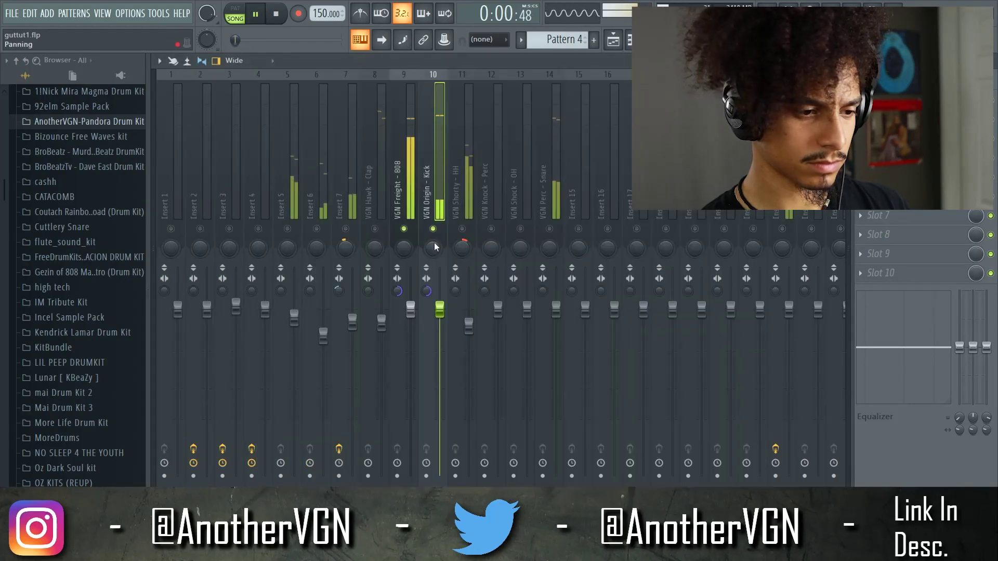
right_click(433, 229)
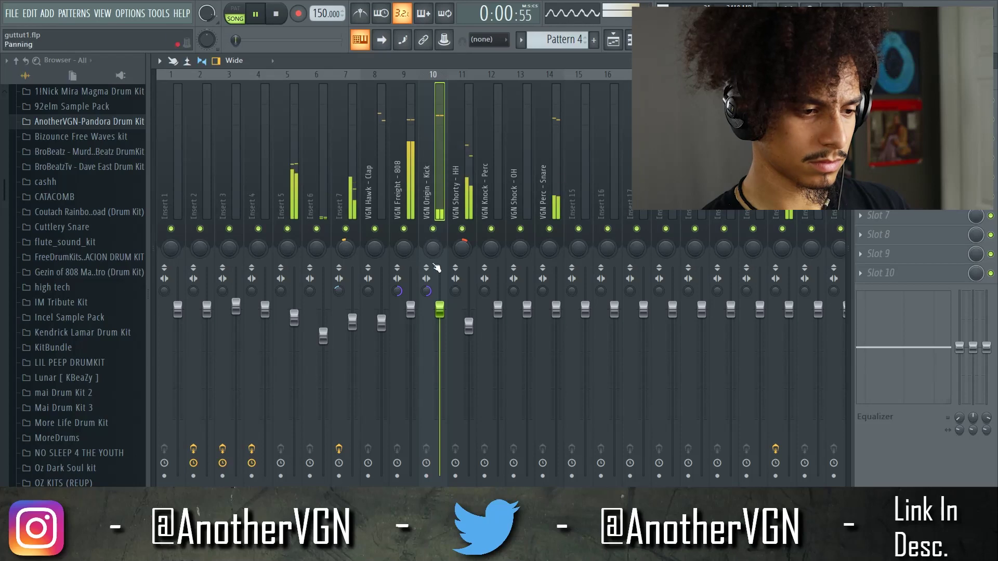
key(space)
drag(414, 314, 414, 343)
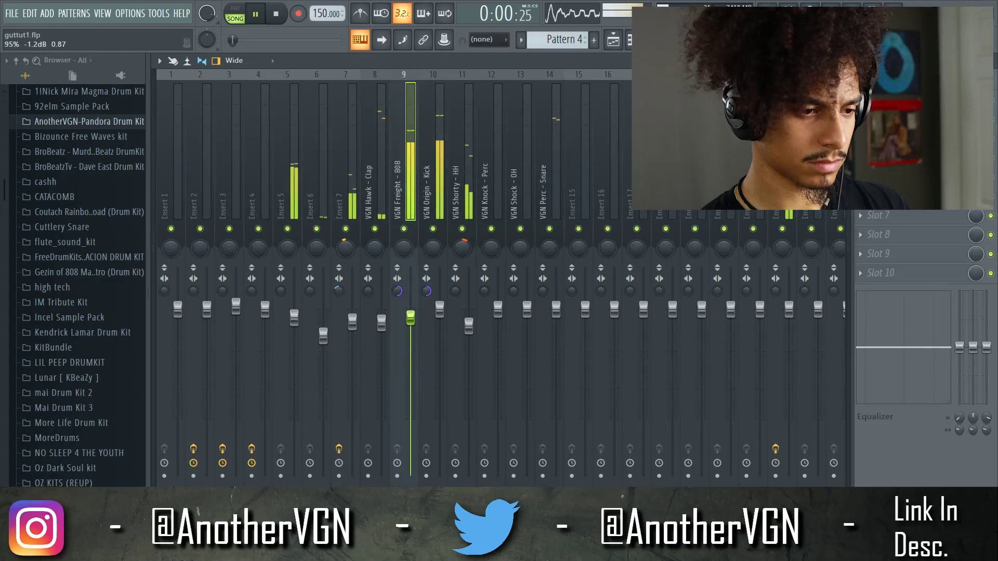
Add VGN Origin - Kick hits on steps 7, 11, 14 and 17 in the channel rack while the loop plays.
key(F6)
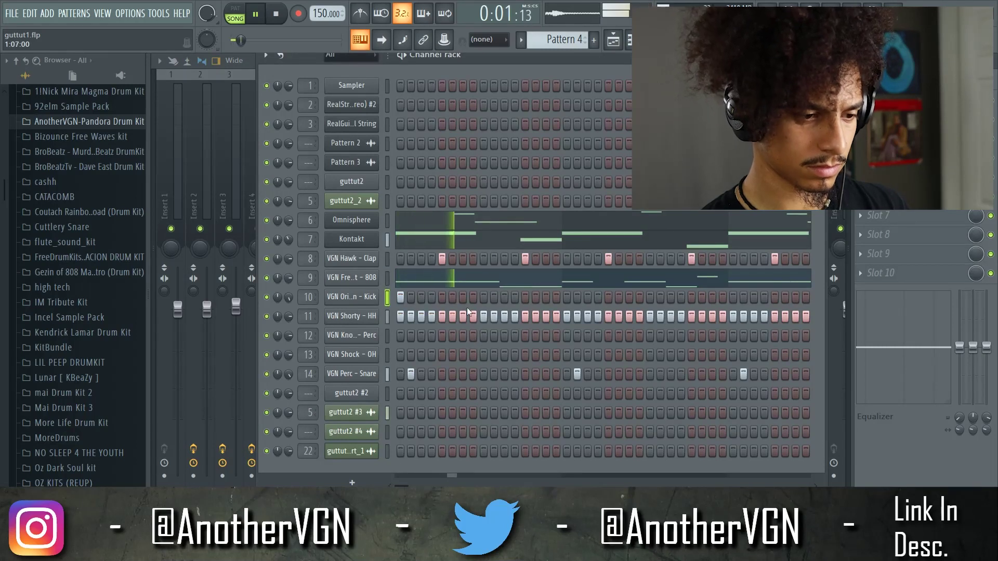
key(space)
click(464, 296)
key(space)
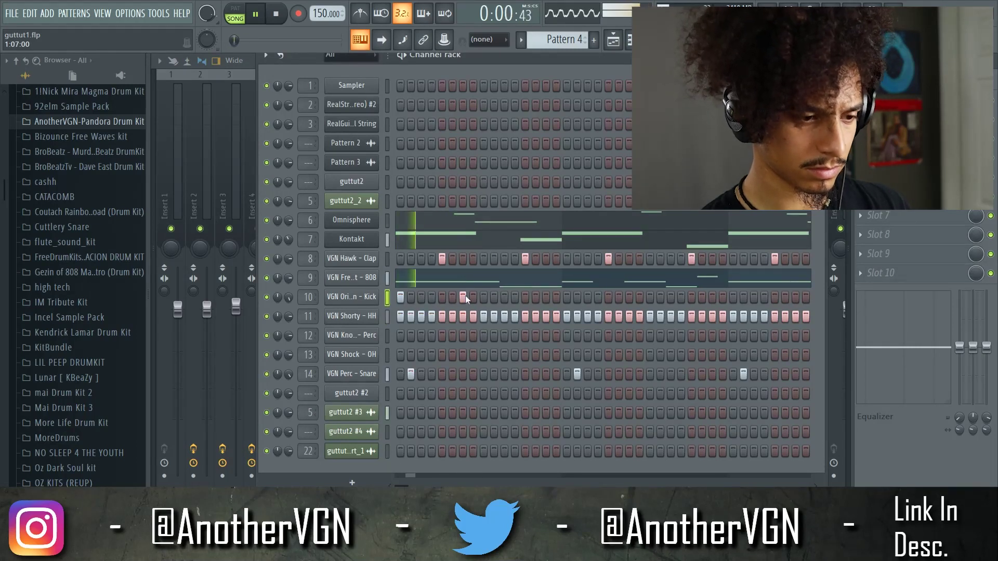
click(503, 296)
click(535, 297)
click(566, 296)
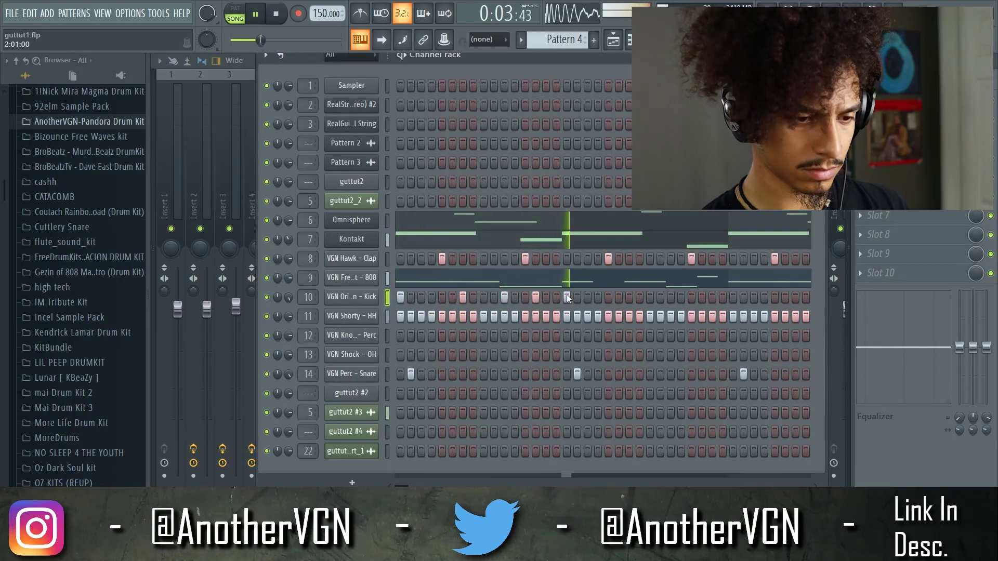
Add kick hits on steps 23, 28, 30 and 33, and open the kick's piano roll.
click(629, 296)
click(680, 296)
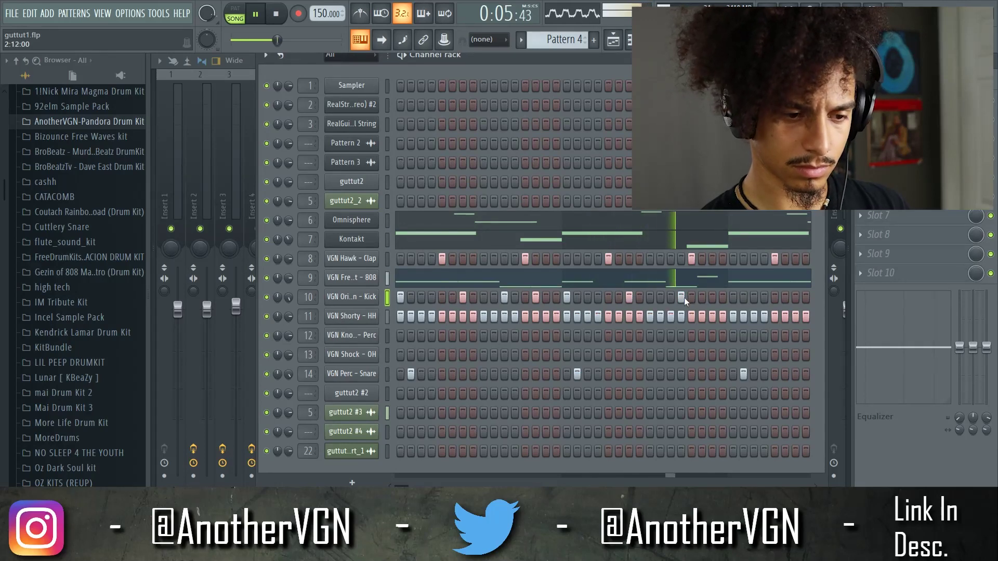
click(702, 296)
click(732, 296)
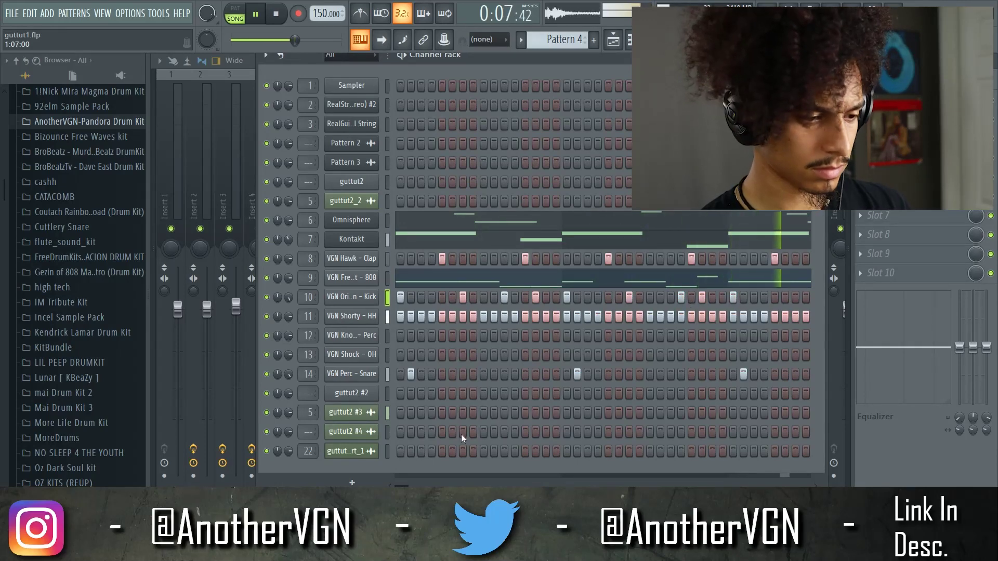
key(F7)
key(space)
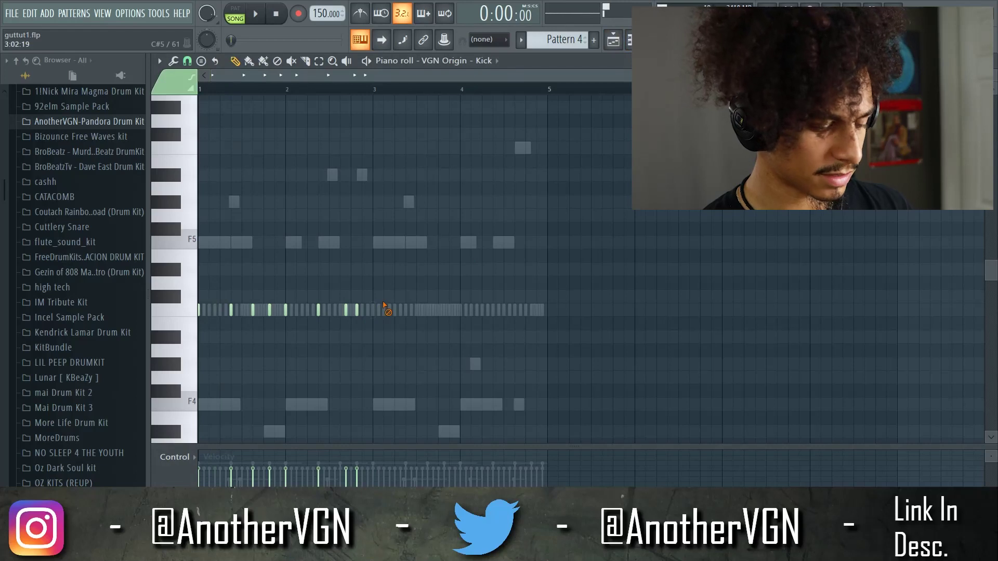
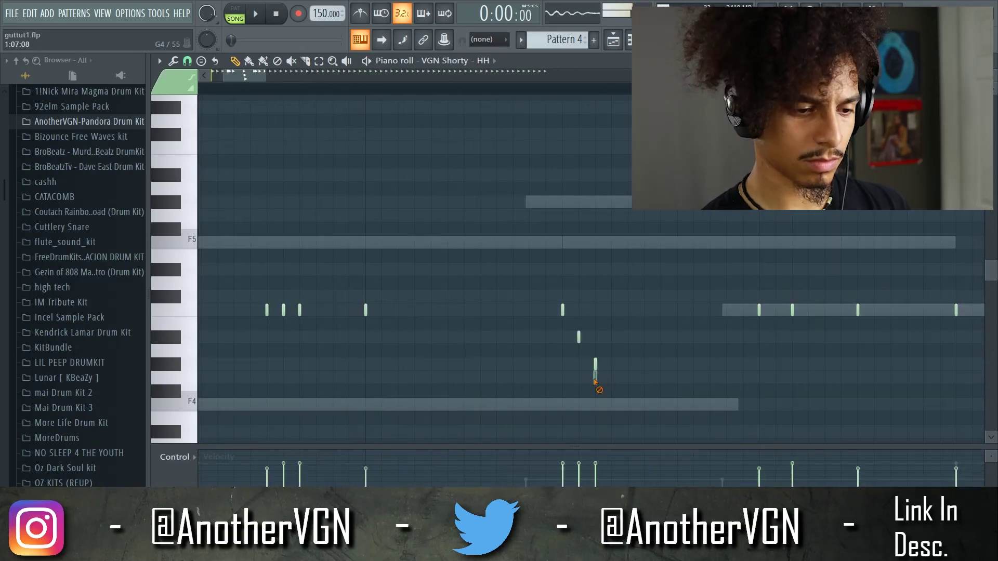
Move the third hi-hat roll note in bar 1 up to A#4 and add a C5 hit just after step 8.
drag(596, 365, 595, 336)
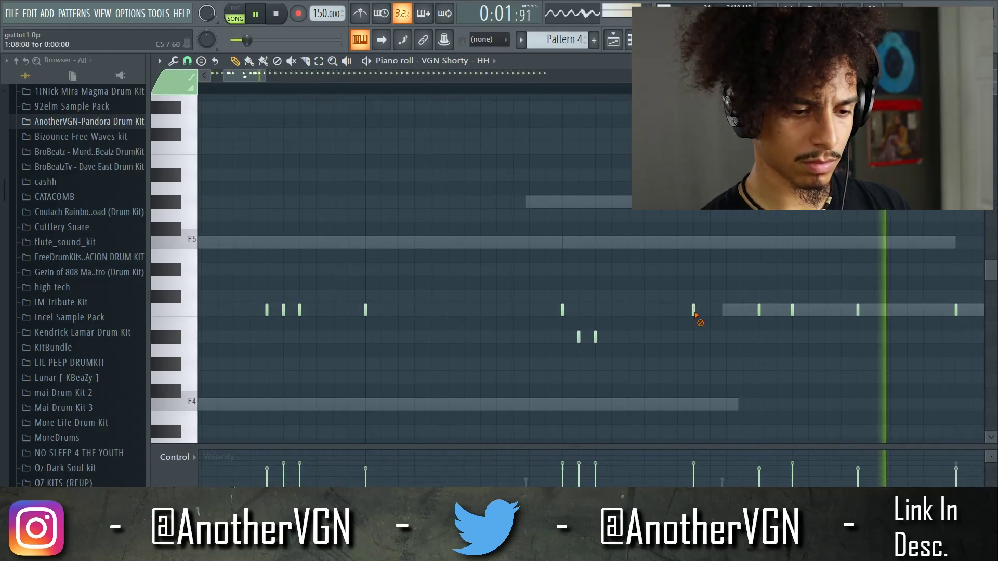
click(675, 309)
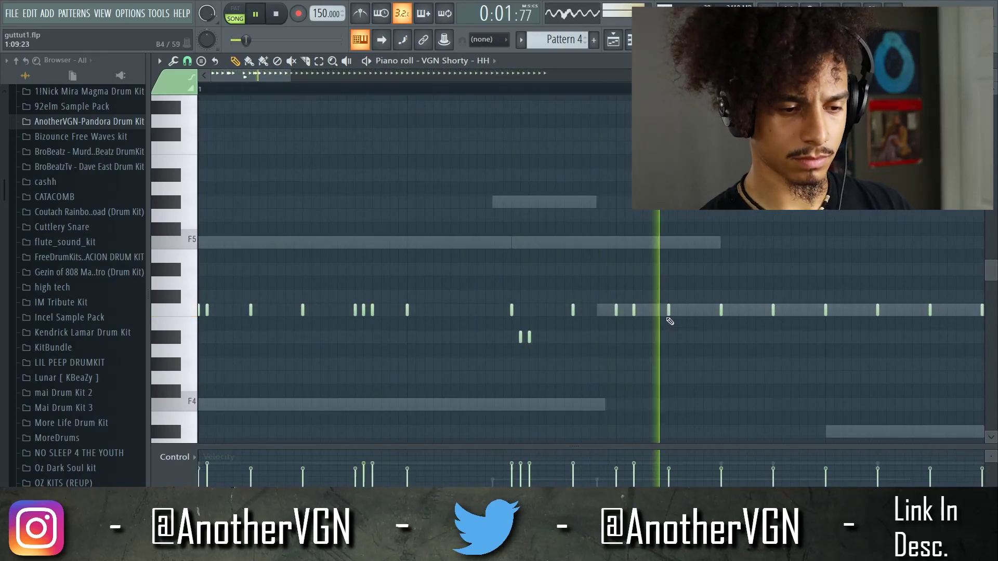
key(space)
key(space)
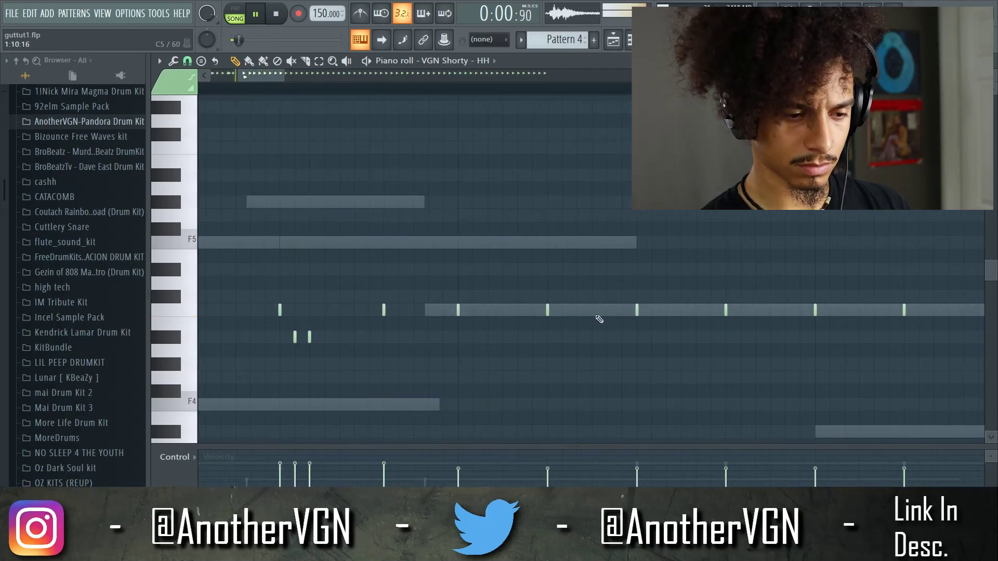
Try adding and removing C5 hi-hat hits in the second half of bar 1 while the loop plays.
click(562, 310)
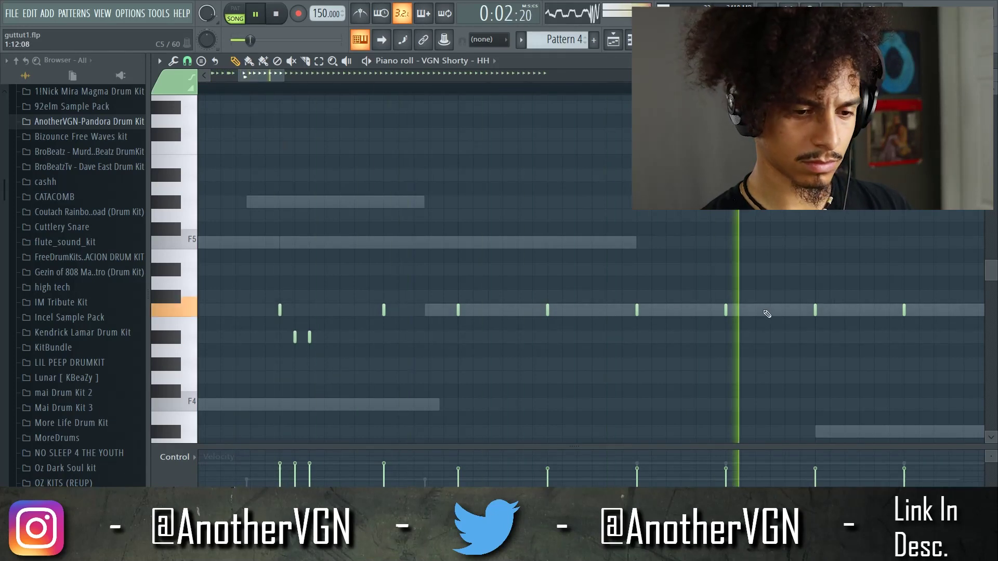
right_click(815, 311)
key(space)
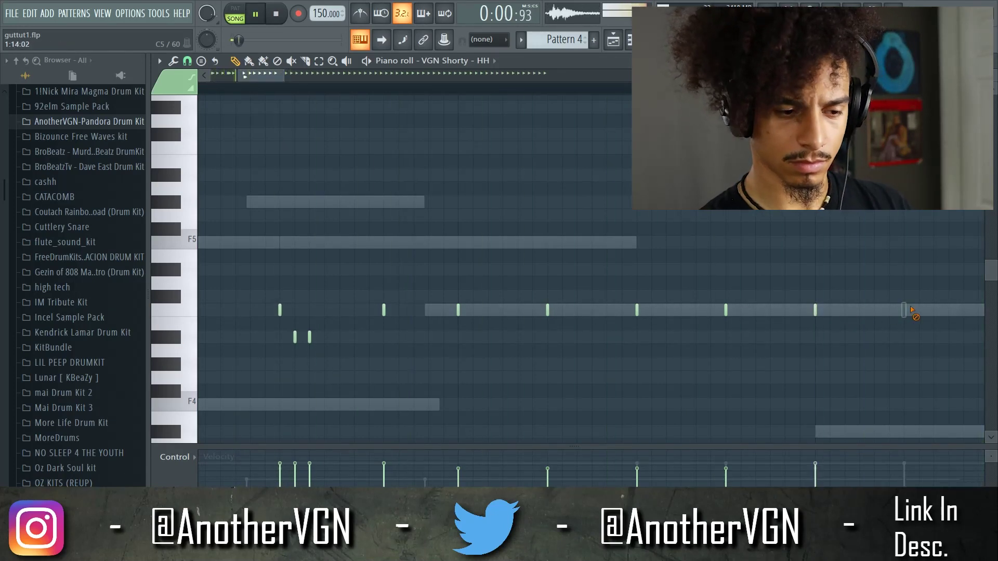
click(651, 310)
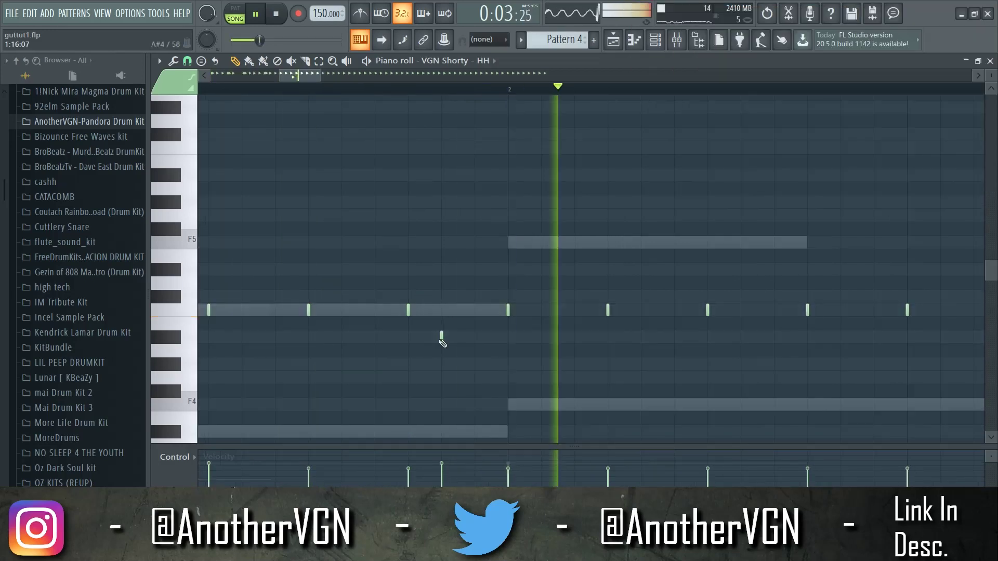
Replay the loop and delete the C5 hi-hat hit on step 6 of bar 2.
key(ctrl+space)
key(space)
ctrl+scroll(471, 344, down, 5)
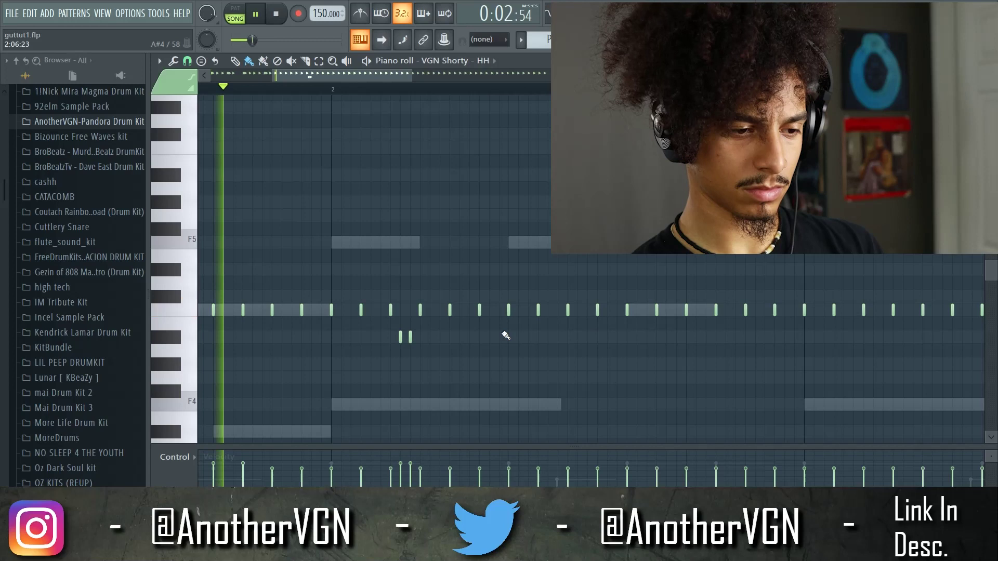
ctrl+scroll(489, 337, up, 2)
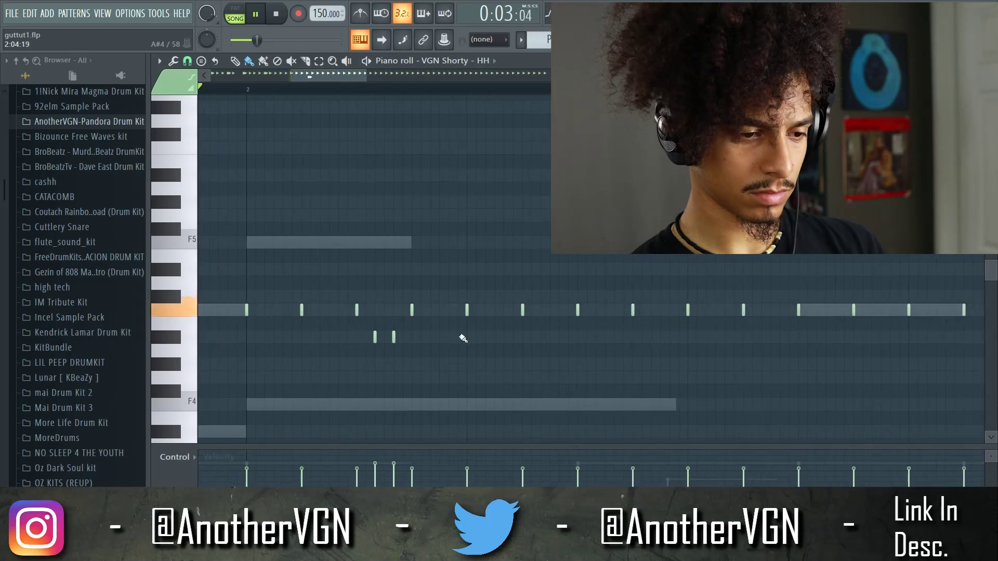
right_click(522, 311)
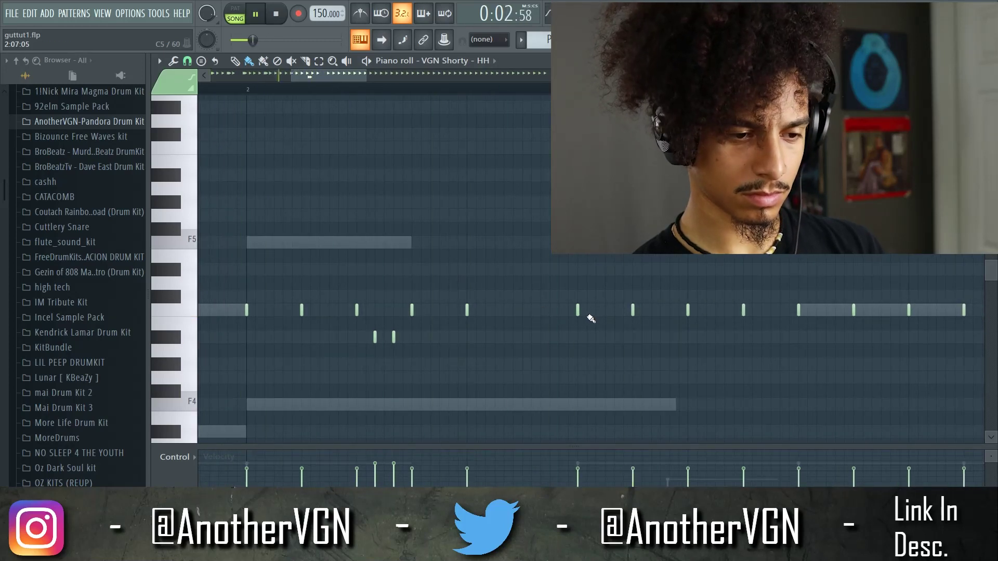
Replace the hi-hat notes in bars 3 and 4 with a copy of the bars 1–2 pattern, leaving nothing selected.
ctrl+scroll(591, 319, up, 2)
ctrl+scroll(602, 315, down, 3)
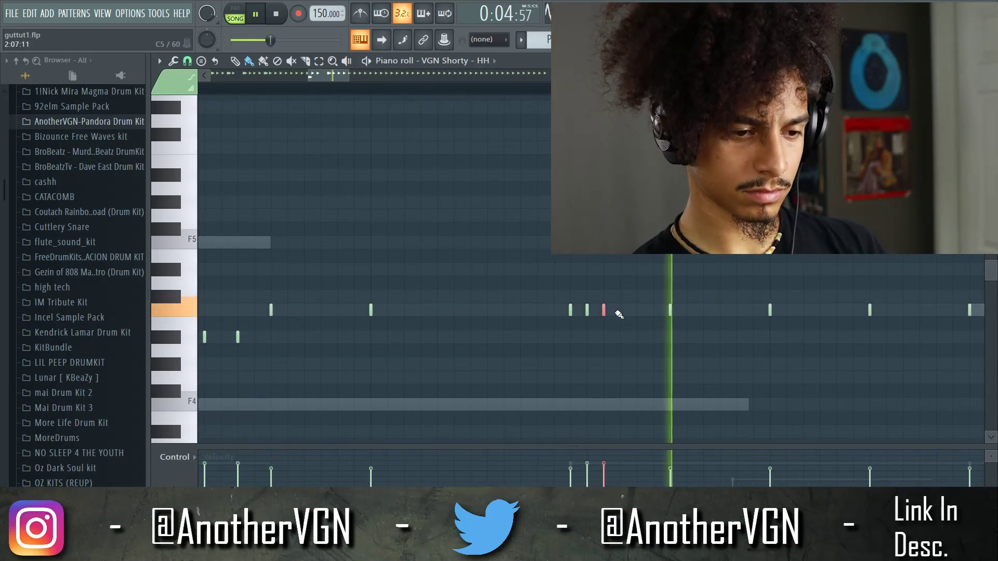
ctrl+scroll(615, 312, down, 4)
key(space)
ctrl+drag(842, 369, 517, 171)
key(Delete)
key(Delete)
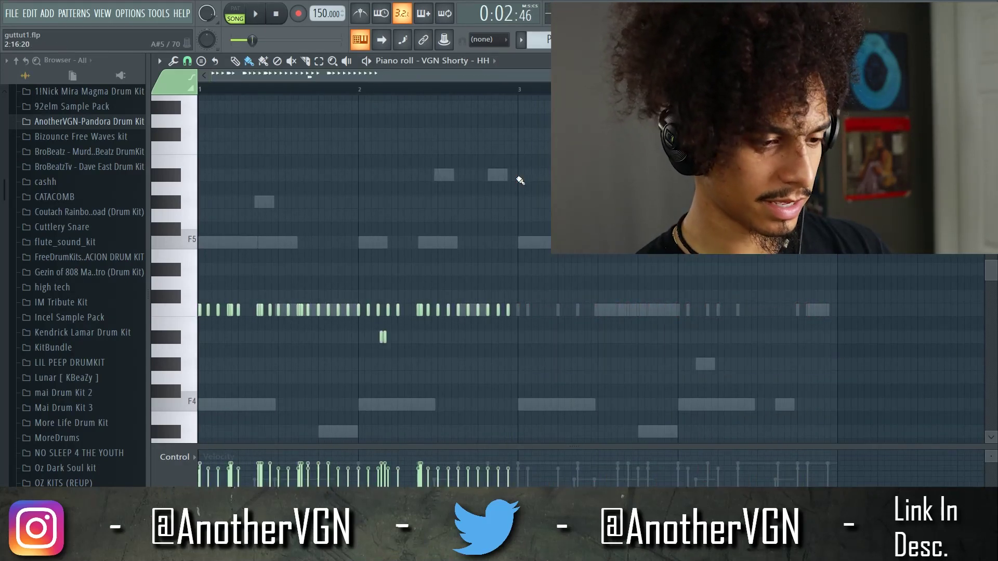
key(ctrl+b)
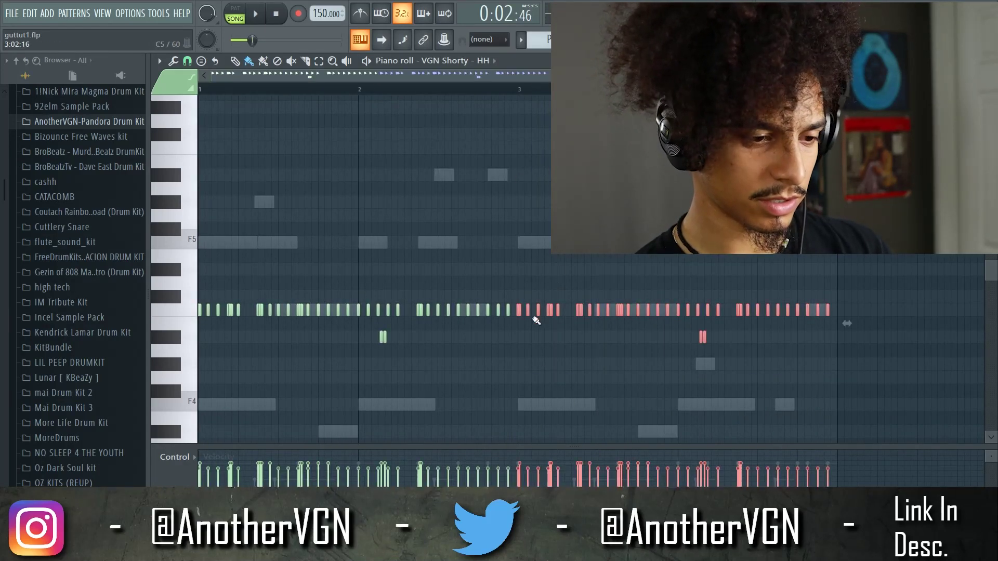
key(space)
key(ctrl+d)
Try a descending run of A#4, G#4 and G4 hi-hat hits at the end of bar 2 and remove it.
ctrl+scroll(498, 337, up, 3)
ctrl+scroll(522, 346, up, 3)
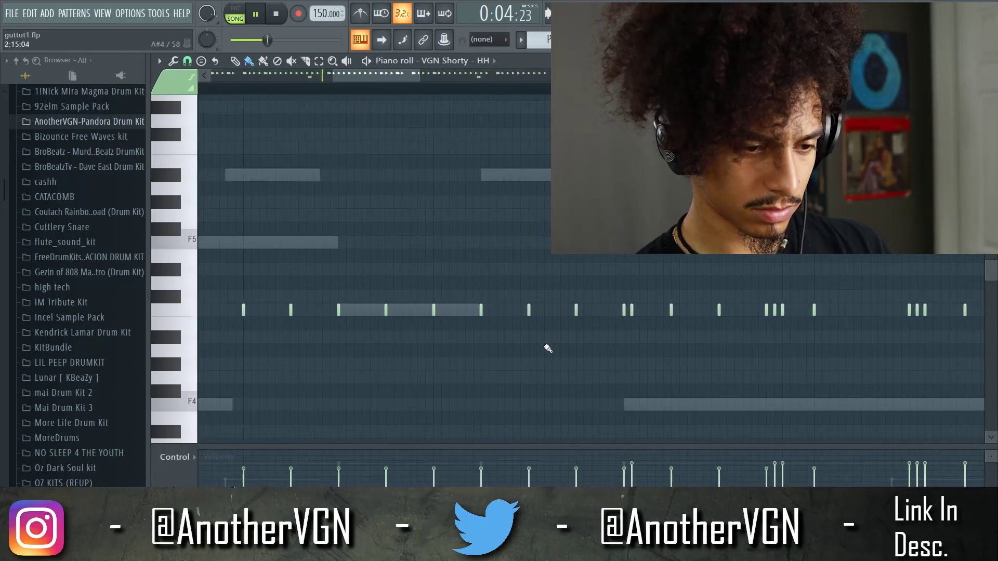
click(589, 340)
click(602, 365)
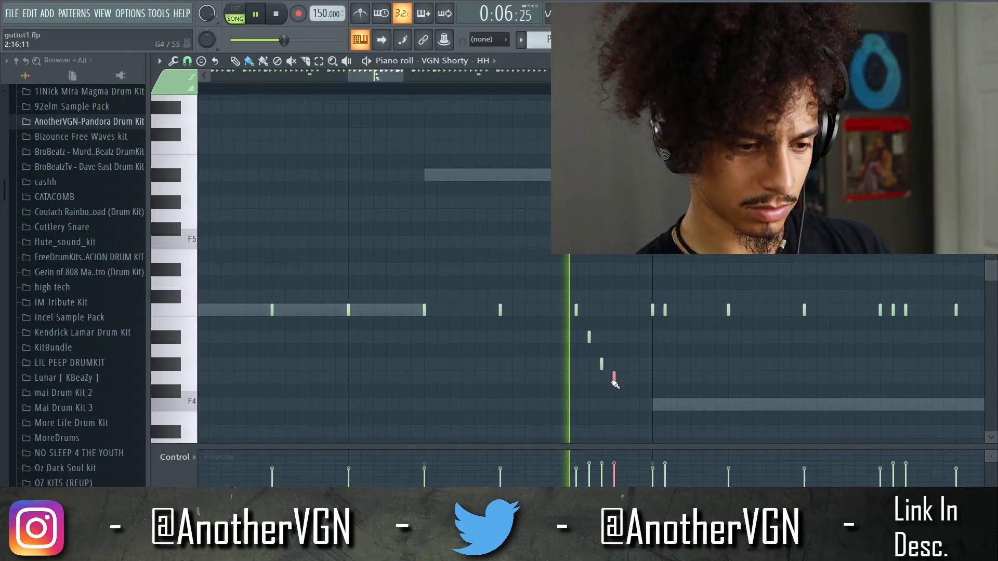
ctrl+scroll(611, 375, down, 4)
click(530, 378)
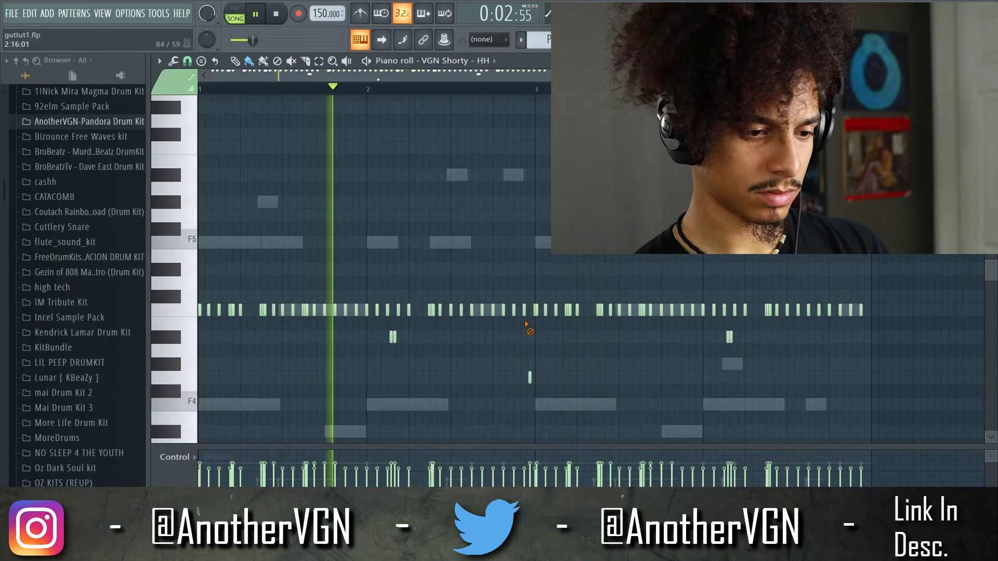
Set the snap to 1/3 beat, add two G#4 hi-hat hits near the end of bar 2 and copy them to bar 4's end.
ctrl+scroll(530, 379, up, 5)
ctrl+scroll(500, 384, up, 1)
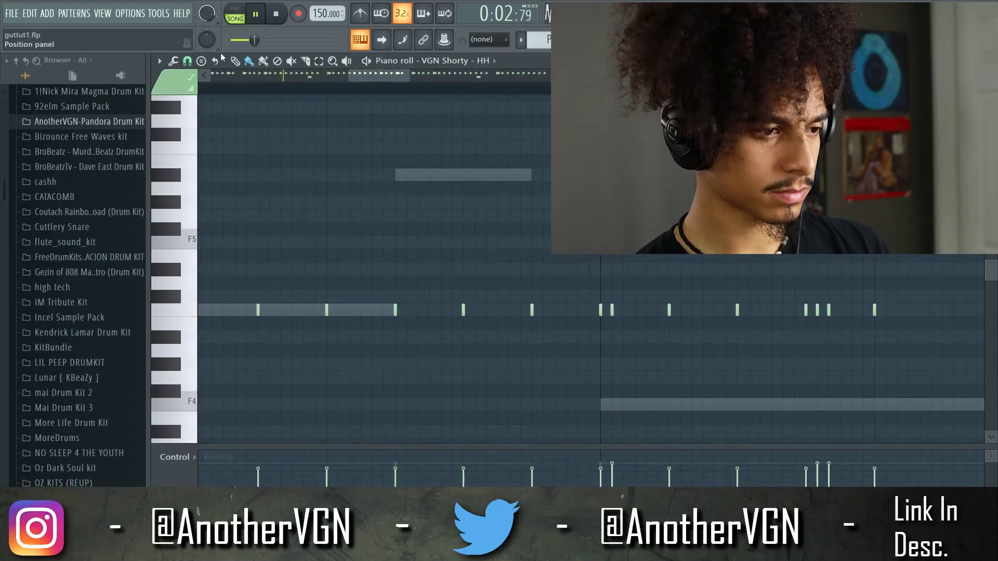
click(187, 60)
click(213, 210)
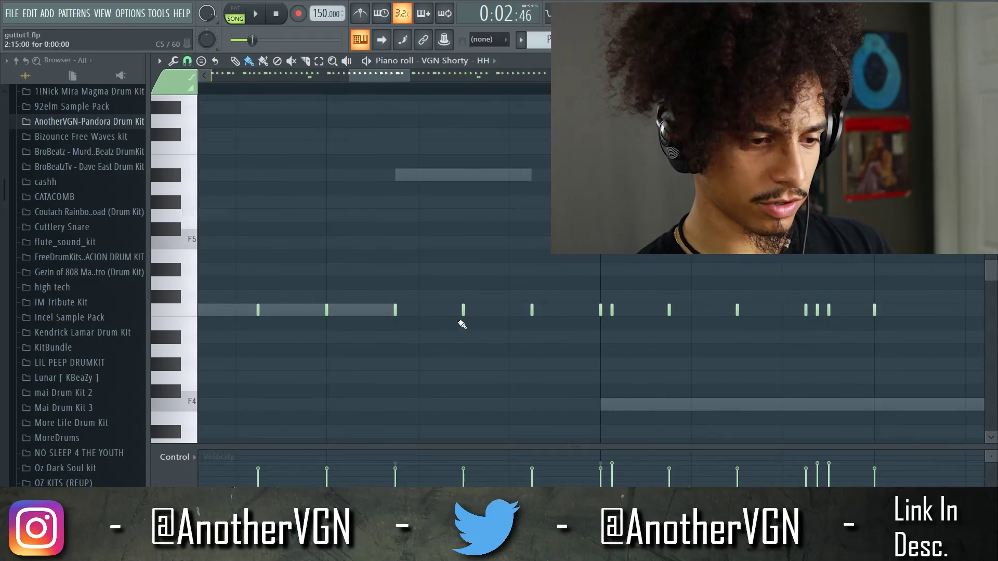
click(497, 366)
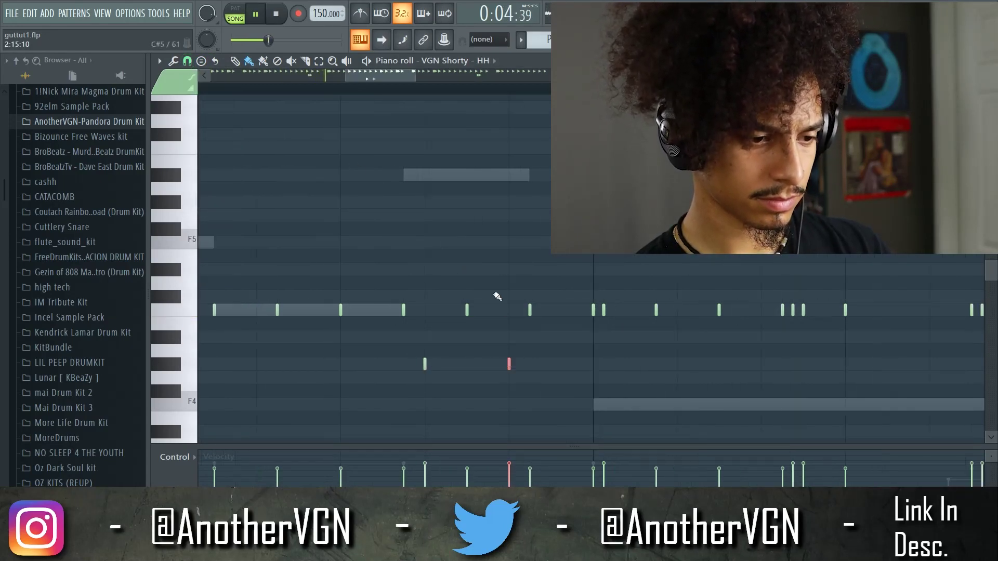
ctrl+scroll(497, 296, down, 3)
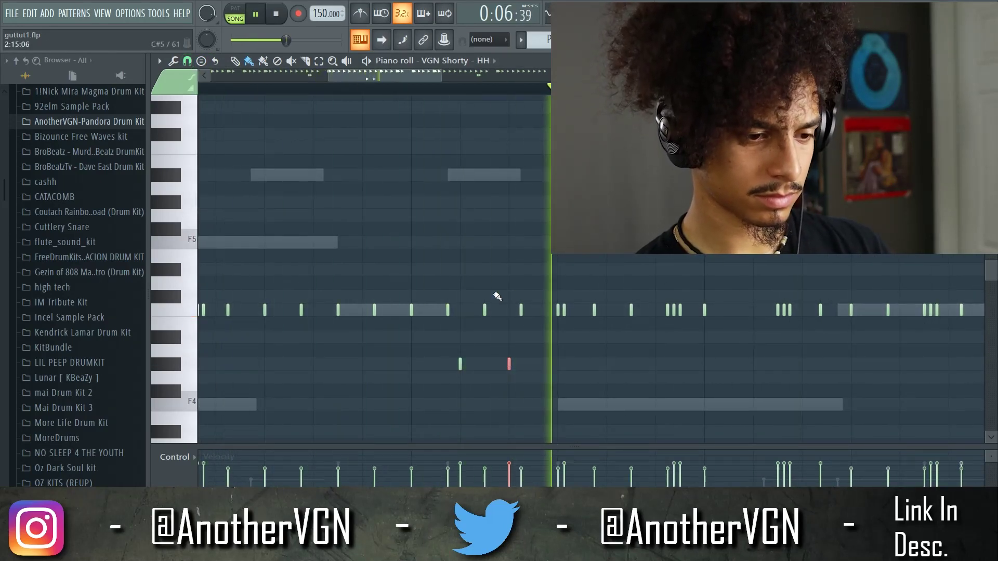
scroll(509, 289, down, 3)
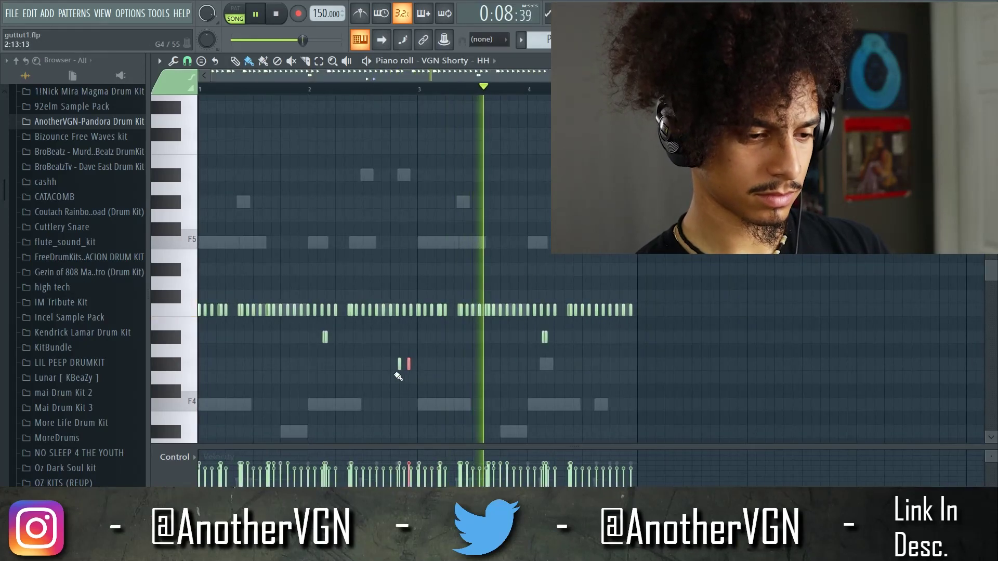
key(space)
drag(415, 383, 374, 357)
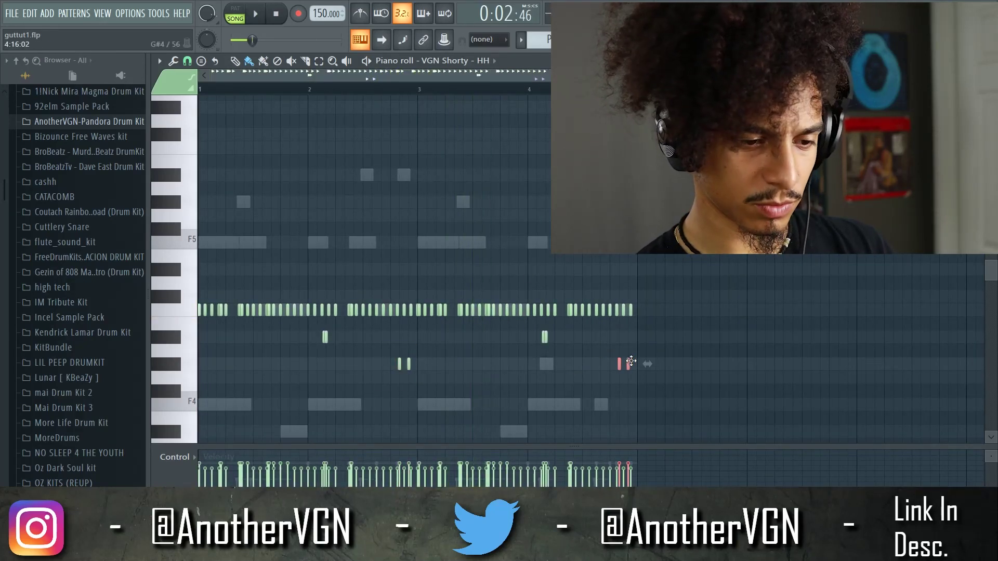
Set the snap to 1/6 beat and replace bar 2's G#4 hi-hat hits with three evenly spaced ones across its last beat.
click(187, 61)
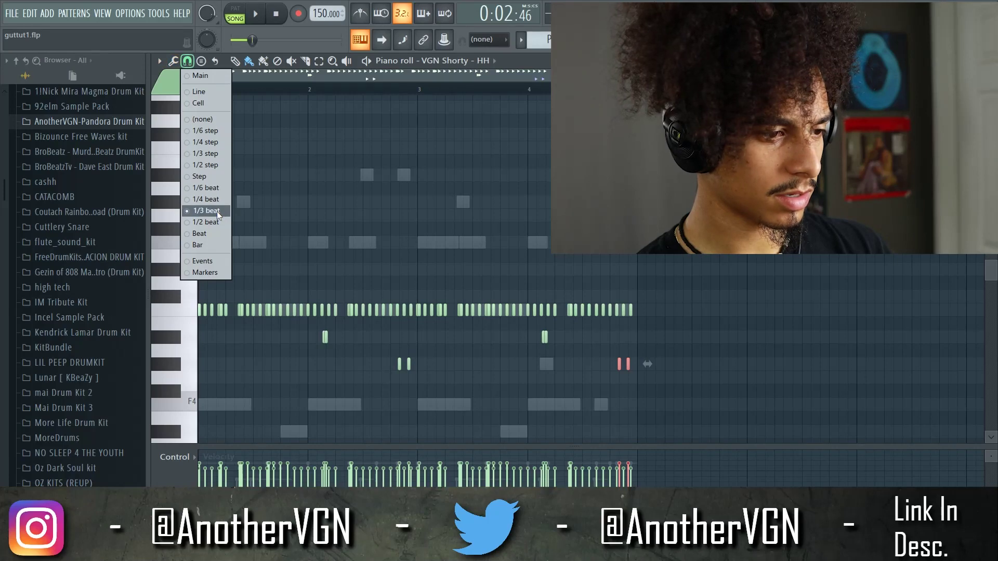
click(217, 188)
scroll(368, 363, up, 3)
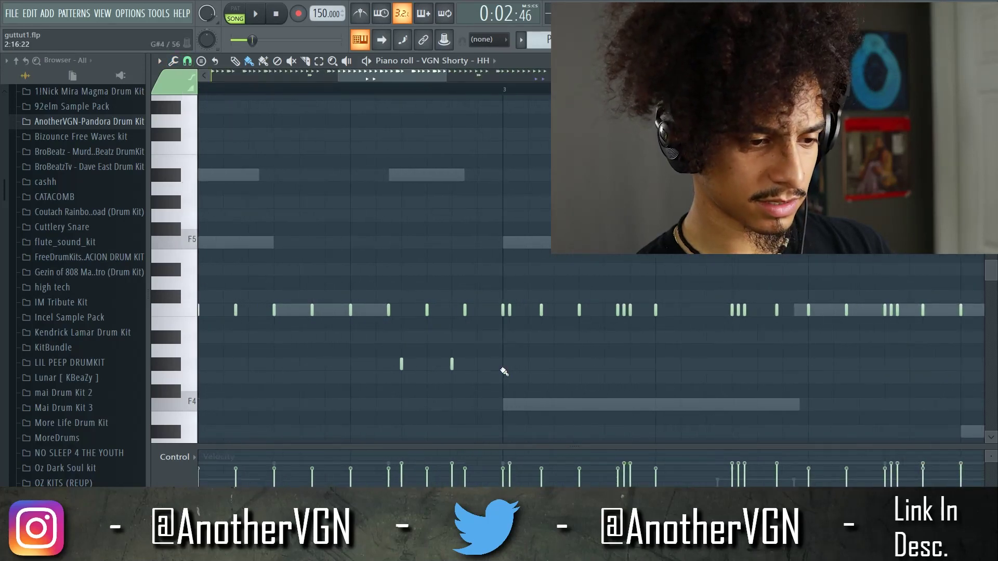
key(space)
scroll(434, 367, up, 3)
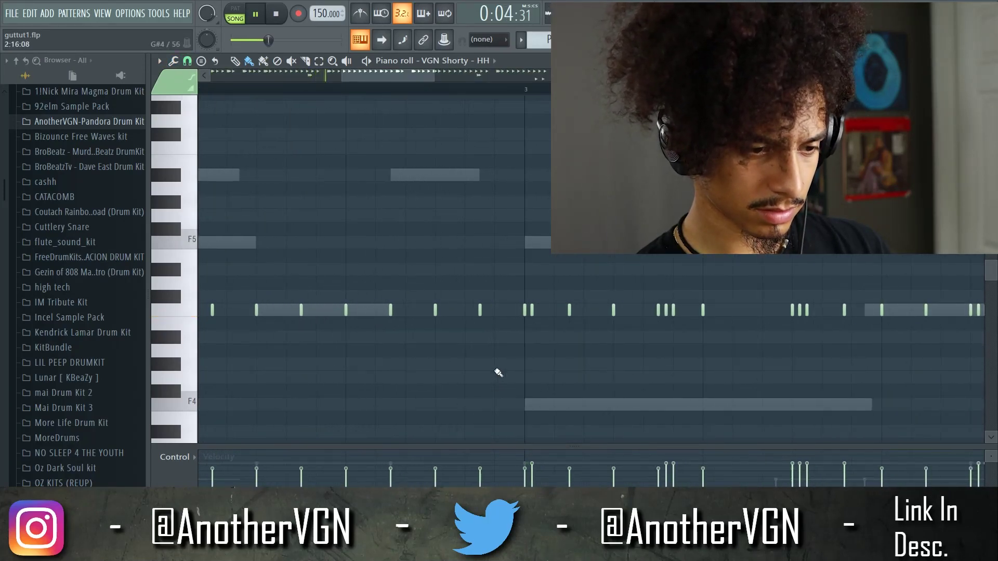
click(464, 366)
click(436, 367)
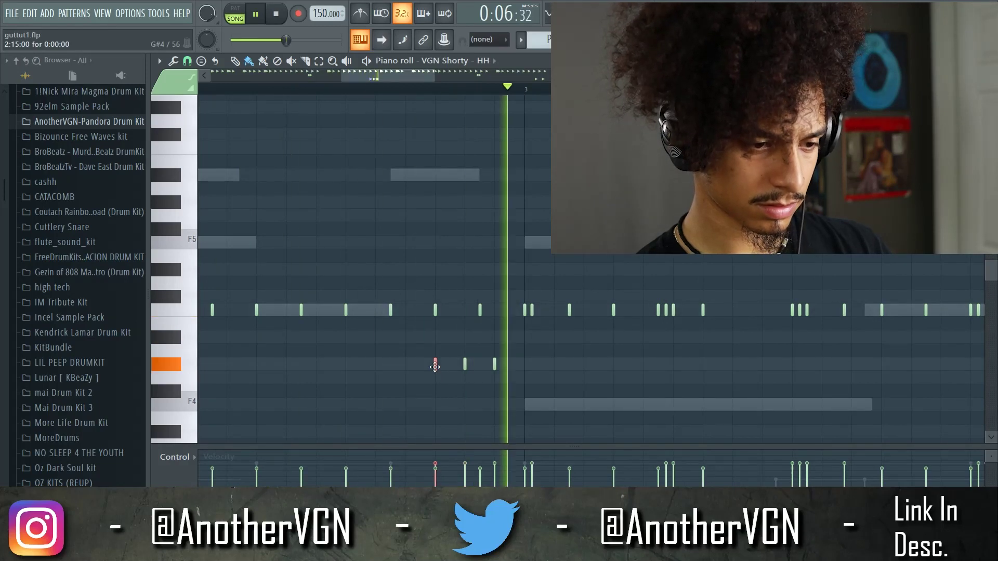
scroll(435, 366, down, 2)
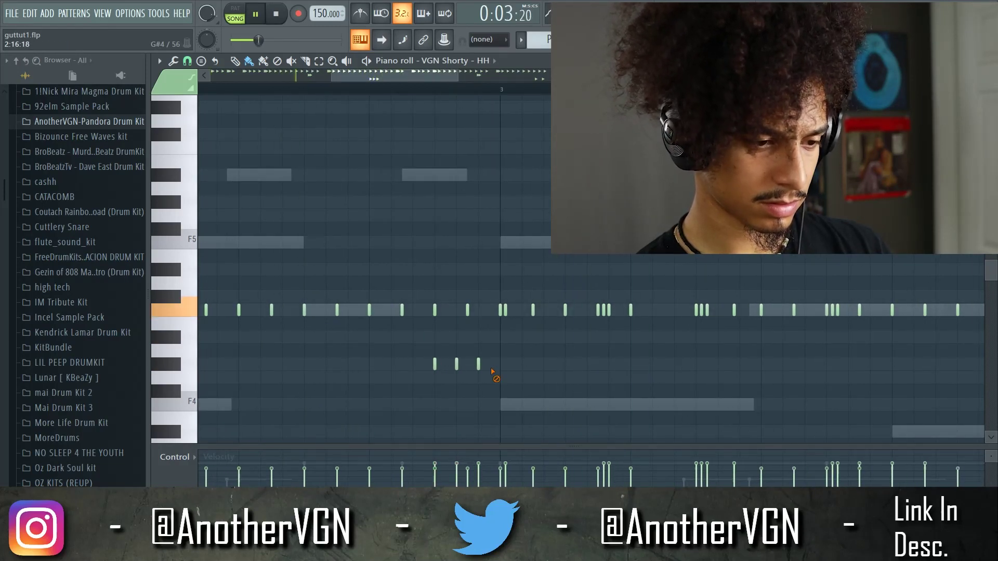
click(188, 61)
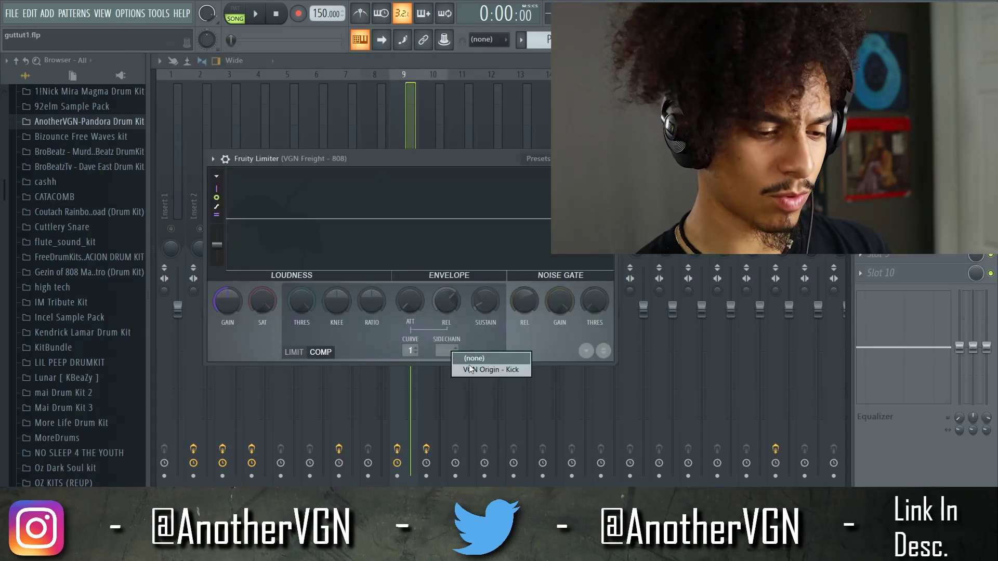
Sidechain the 808's Fruity Limiter to VGN Origin - Kick and adjust its compressor threshold, knee and ratio so the 808 ducks.
click(469, 369)
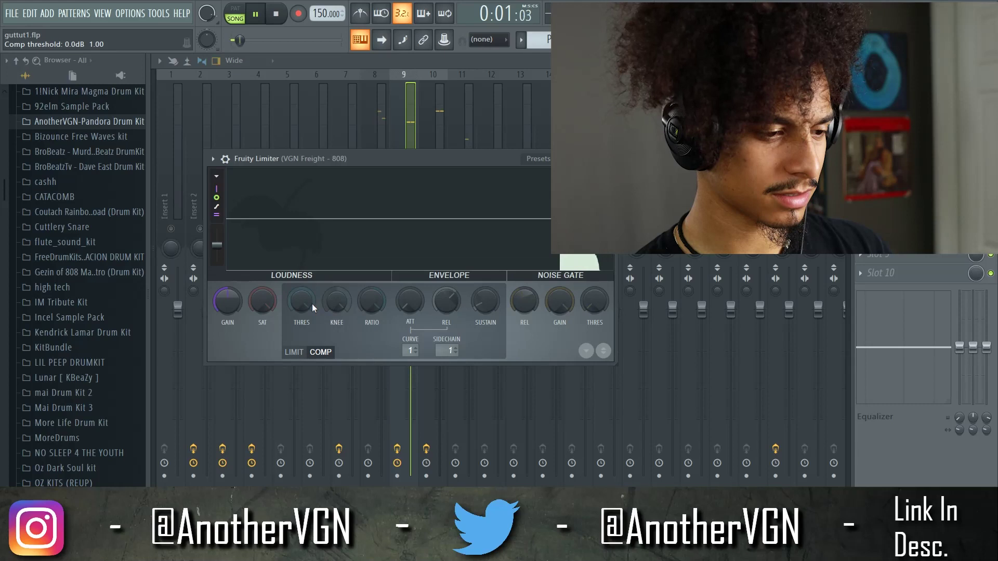
drag(312, 303, 311, 282)
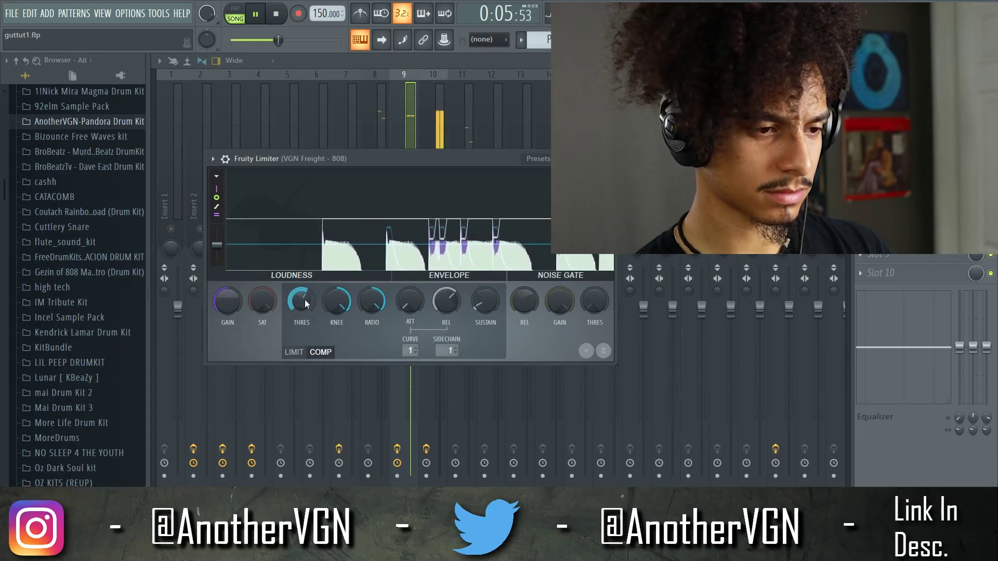
click(604, 159)
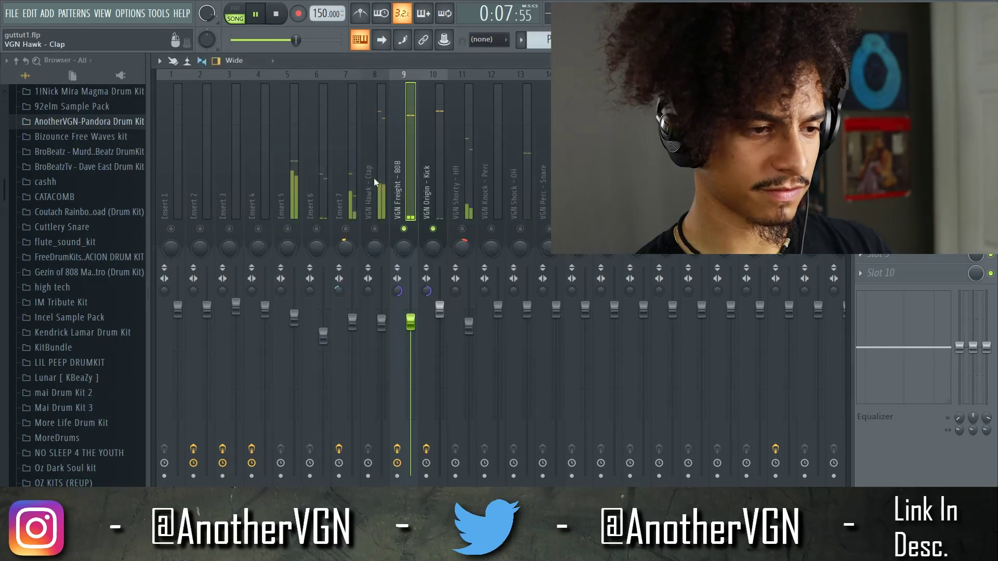
Lower the VGN Hawk - Clap mixer track's volume slightly.
click(375, 229)
click(386, 311)
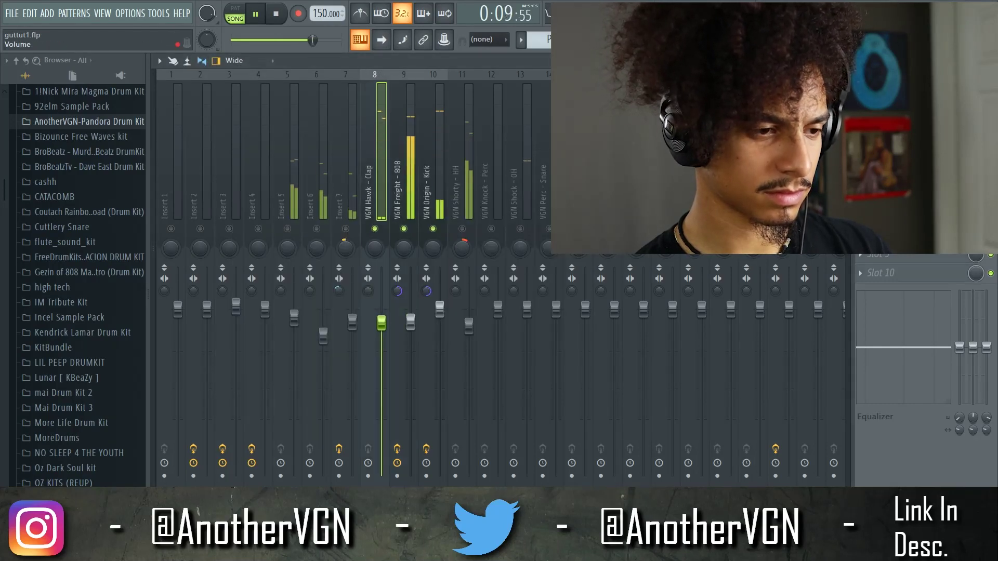
drag(381, 333, 381, 334)
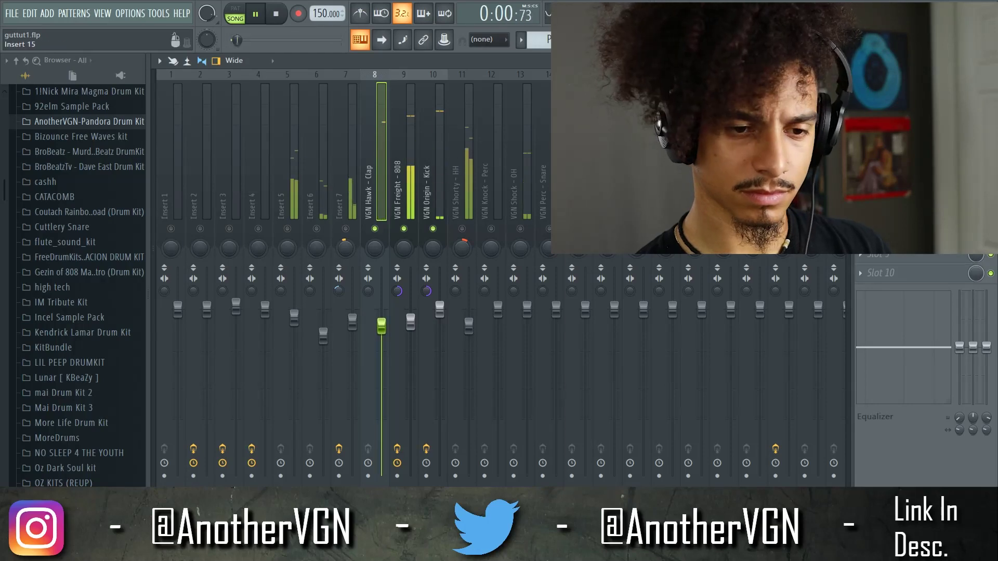
Add Fruity Parametric EQ 2 to the clap track and boost band 4 by about 4.8 dB near 700 Hz.
click(860, 109)
click(651, 386)
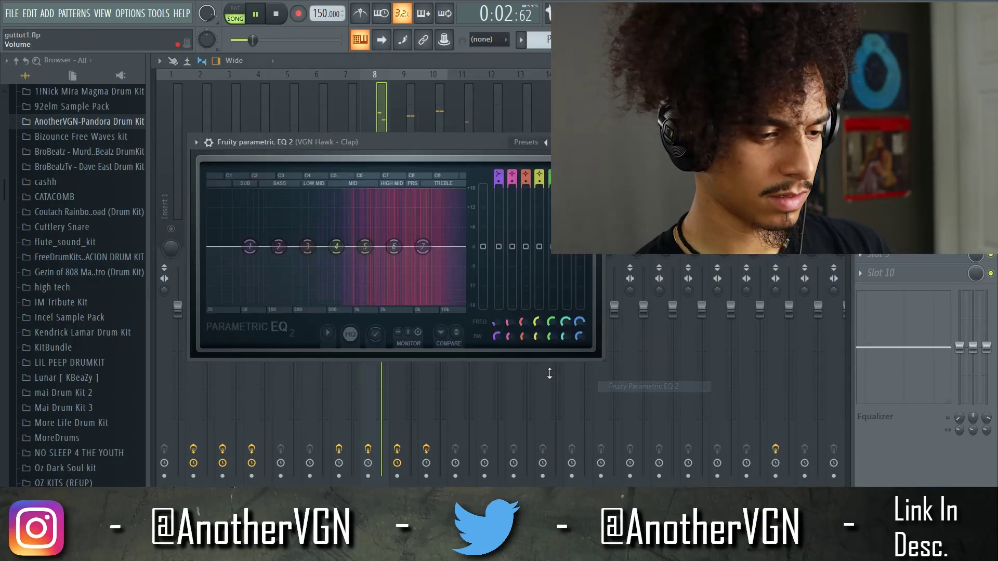
key(space)
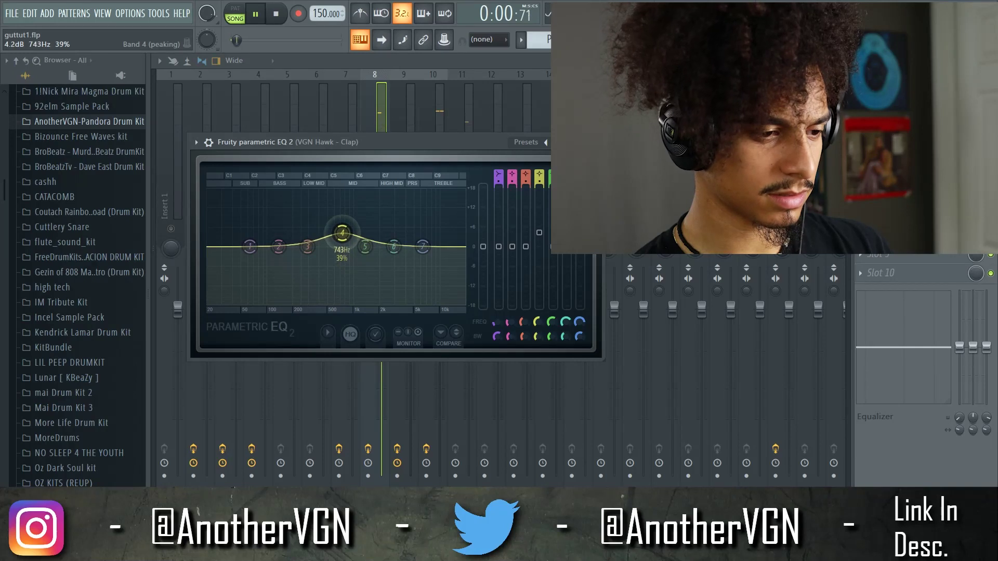
drag(338, 232, 342, 231)
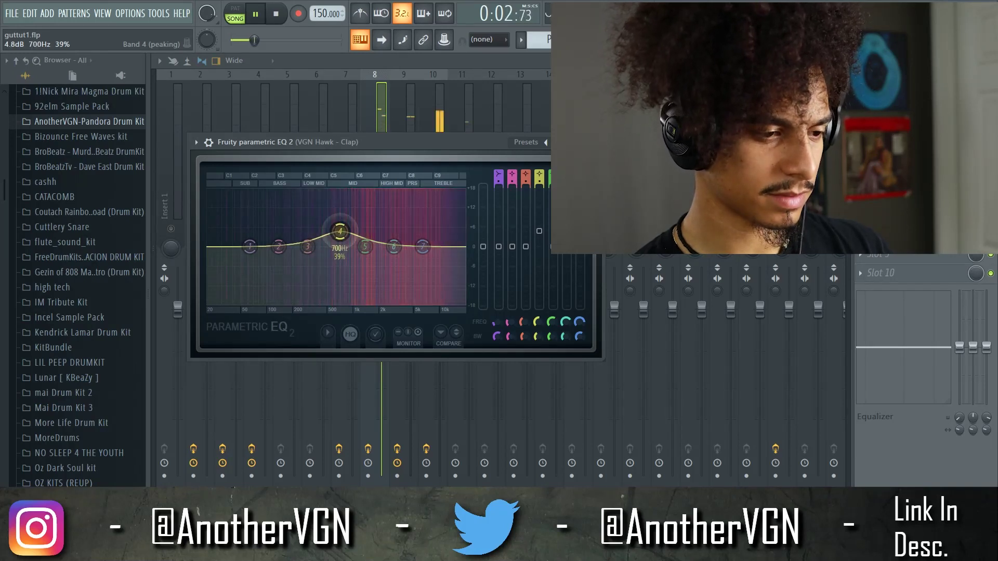
Make band 1 of the clap's EQ a Steep 8 low cut between 200 and 500 Hz and pull band 2 down.
right_click(253, 248)
mouse_move(276, 294)
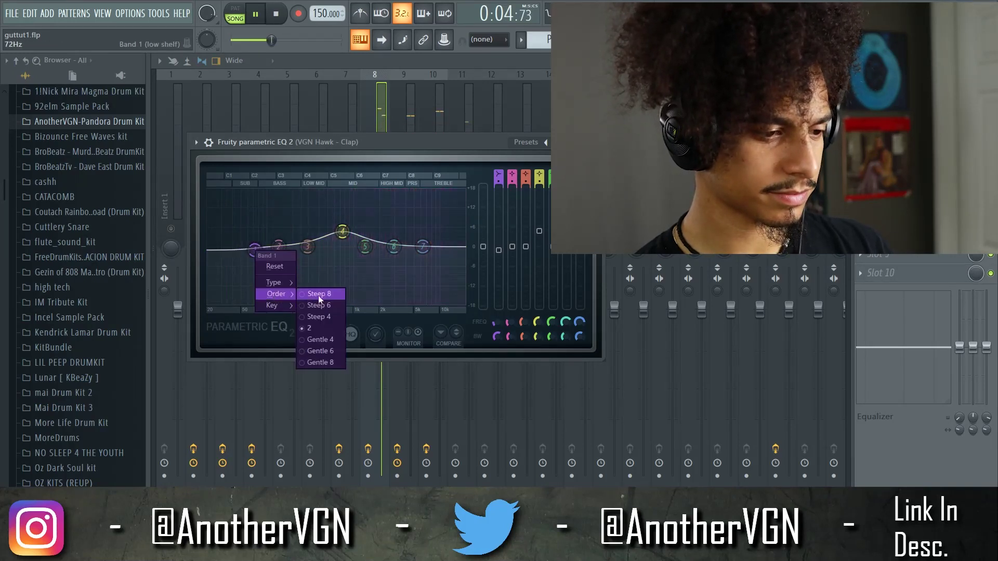
click(321, 295)
drag(253, 249, 299, 304)
drag(279, 246, 274, 269)
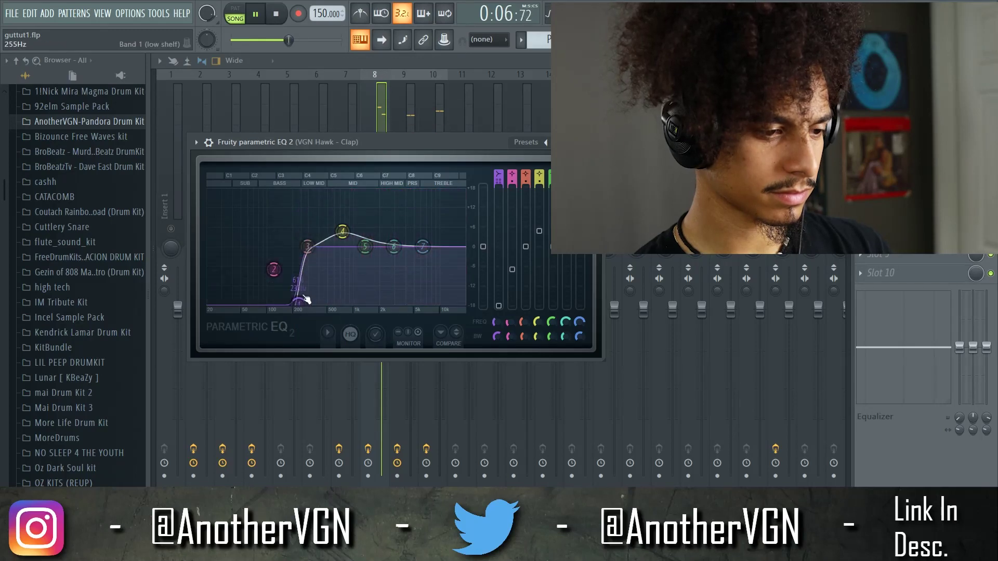
drag(299, 303, 312, 303)
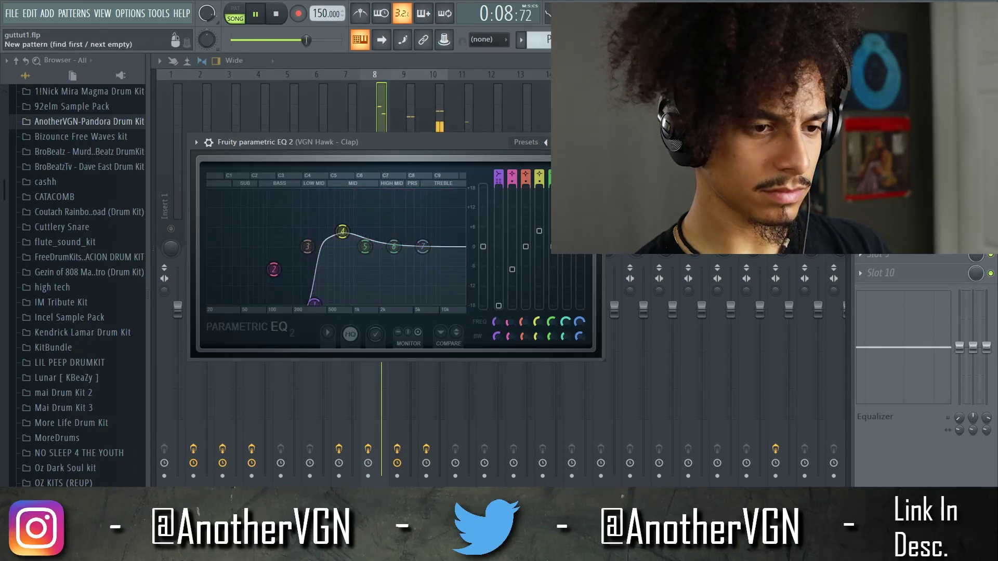
Open the VGN Hawk - Clap sampler settings and set the sample's fade-out to about 24%.
key(F6)
click(373, 264)
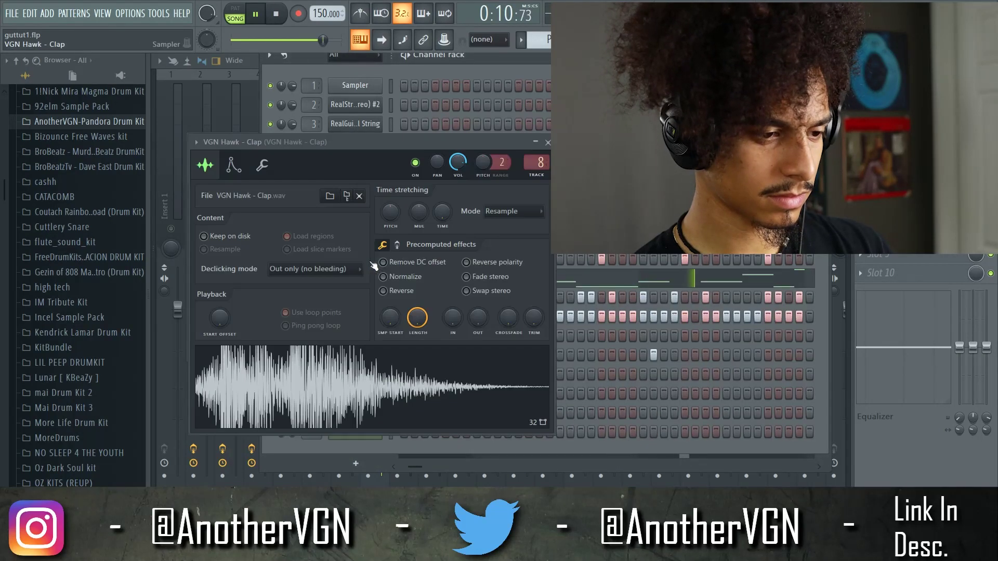
drag(472, 320, 472, 309)
key(space)
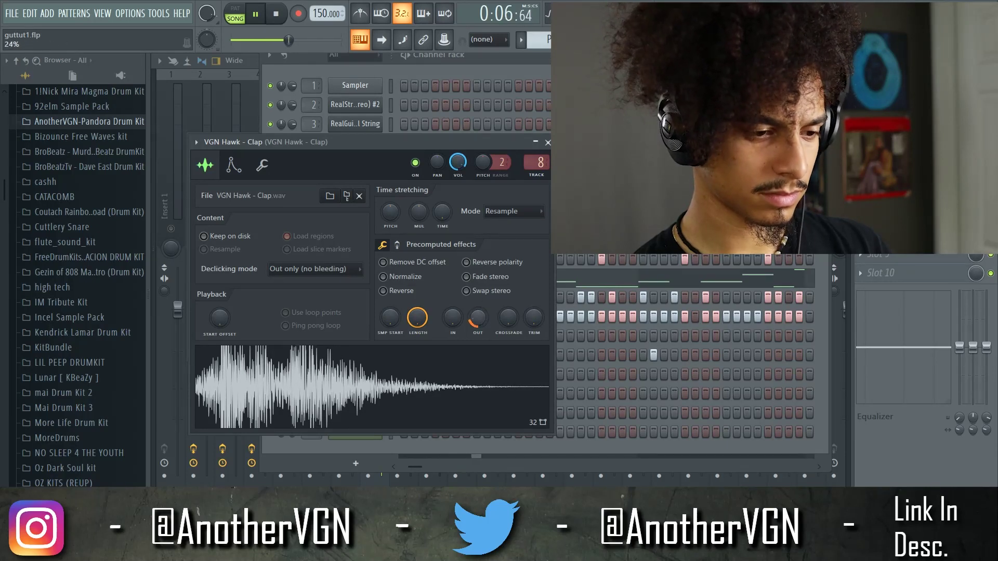
drag(472, 321, 473, 321)
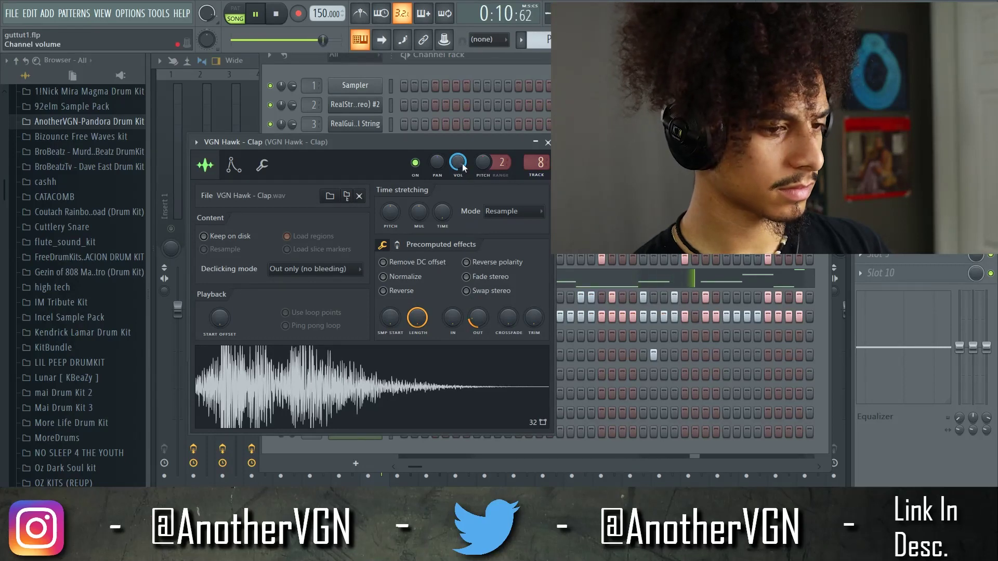
click(547, 142)
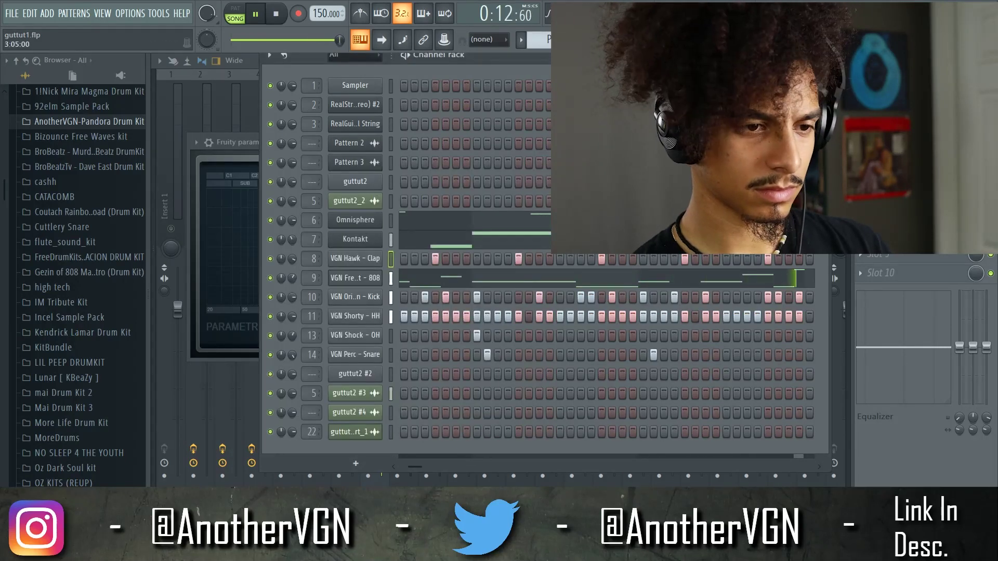
Close the clap's EQ and lower the VGN Shorty - HH mixer track's volume to about 84% (-3.7 dB).
key(F6)
click(596, 142)
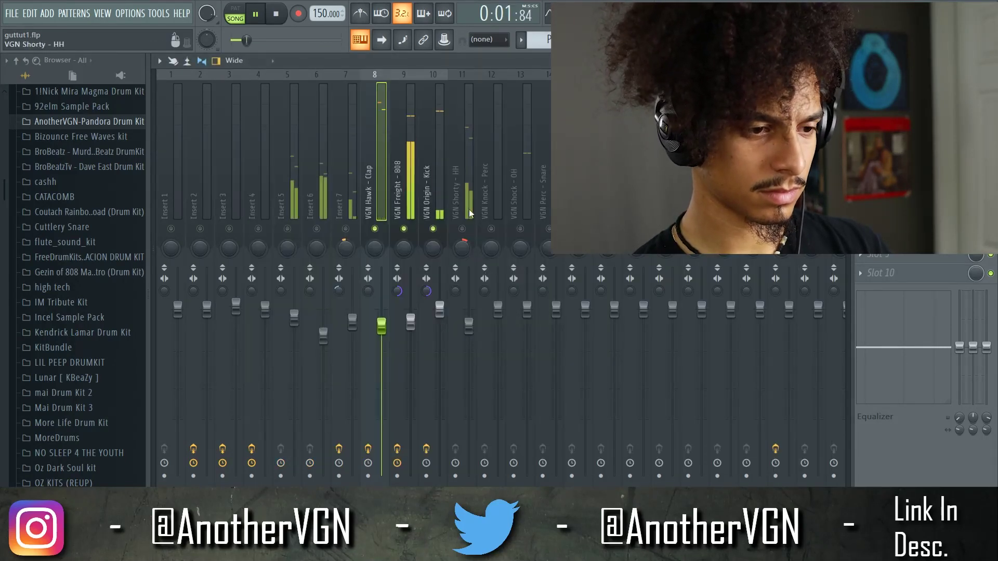
click(470, 189)
drag(469, 328, 468, 328)
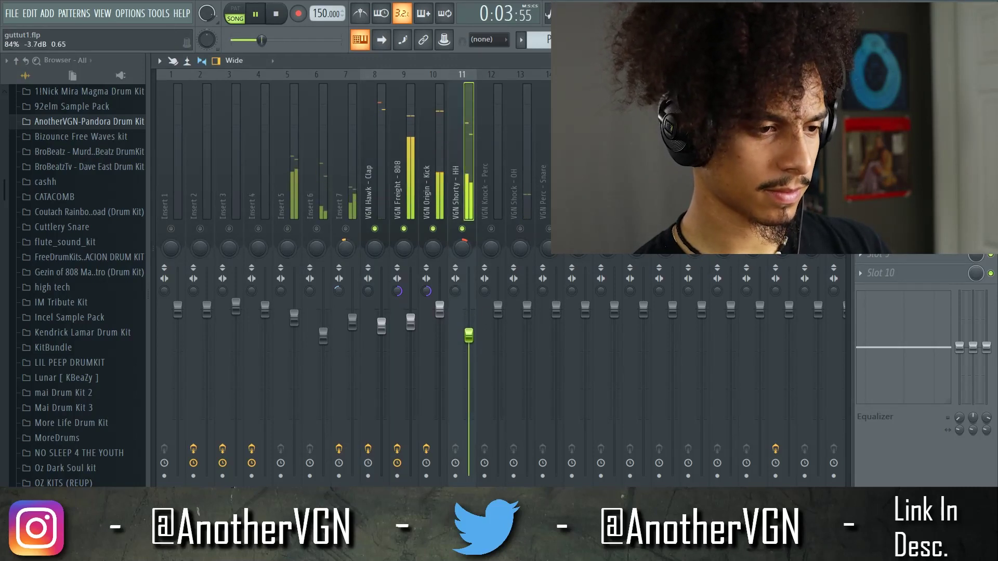
Add a Fruity Soft Clipper to the VGN Hawk - Clap mixer track and close its window.
click(377, 147)
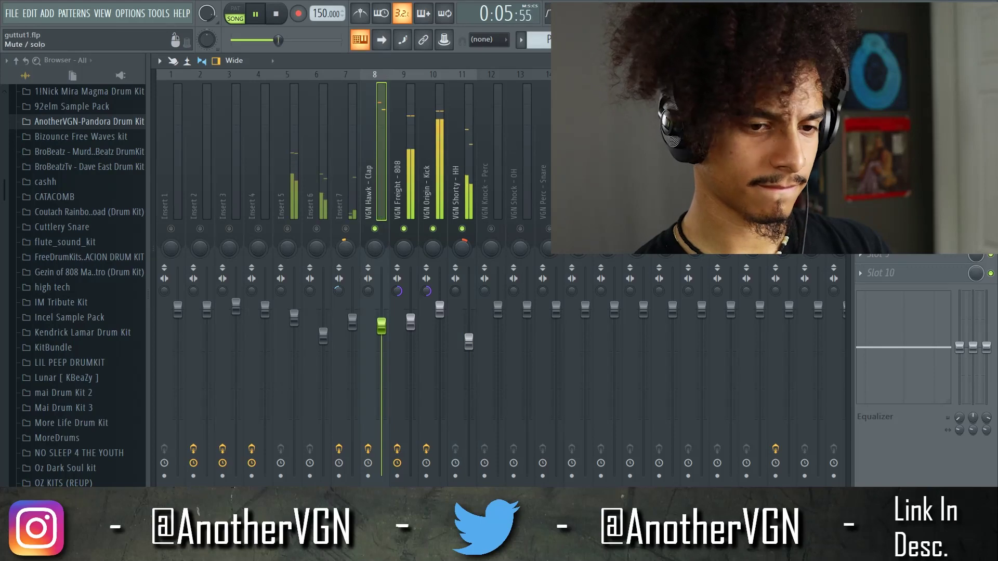
click(860, 146)
click(644, 295)
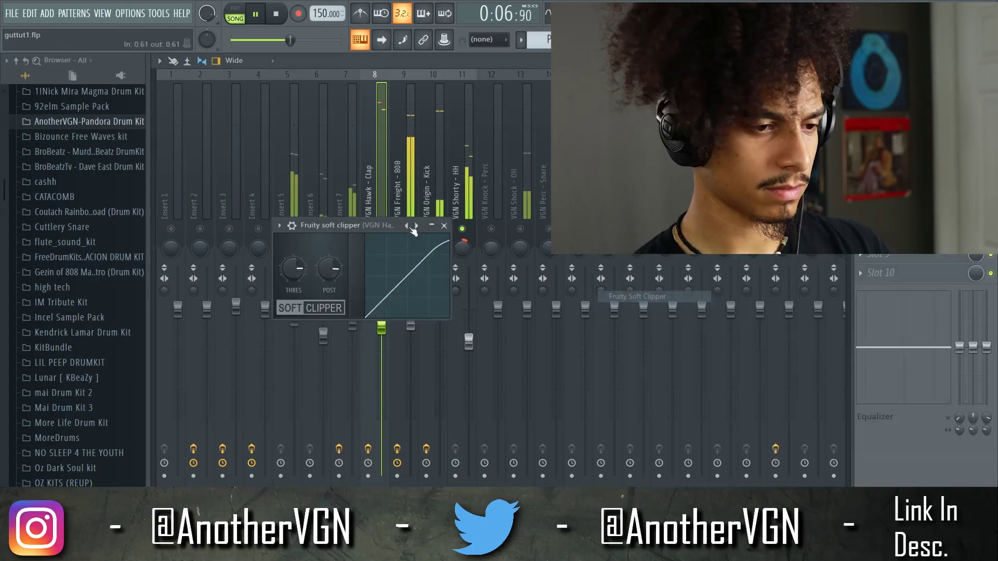
click(443, 226)
Unmute the VGN Knock - Perc track and pan it right, and increase the VGN Shock - OH track's stereo separation.
click(502, 223)
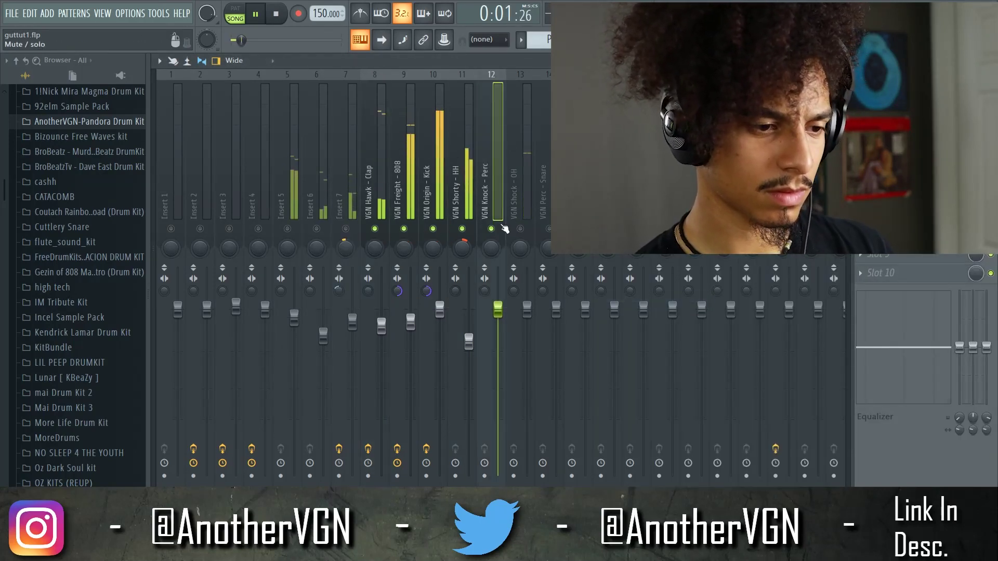
drag(495, 250, 496, 231)
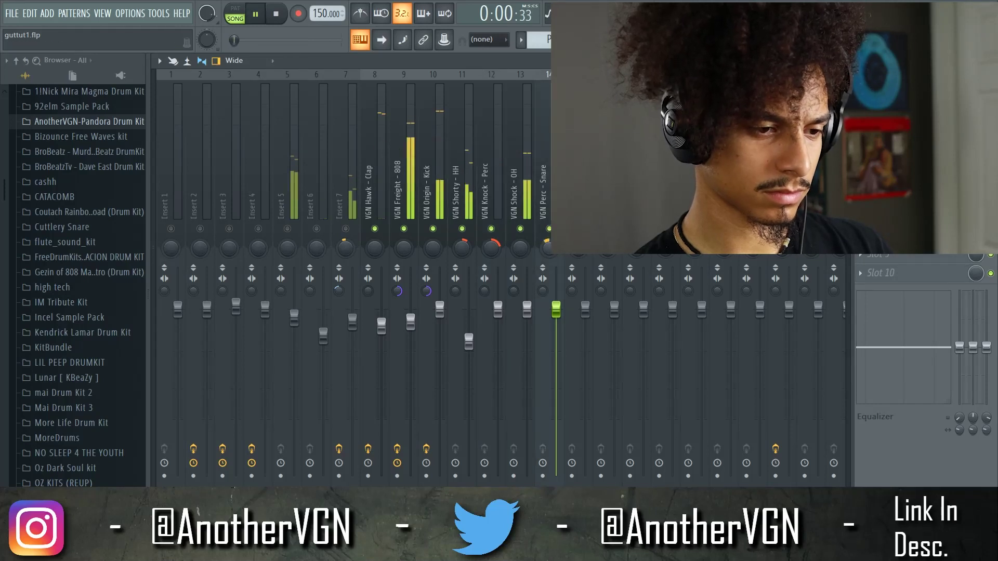
click(521, 198)
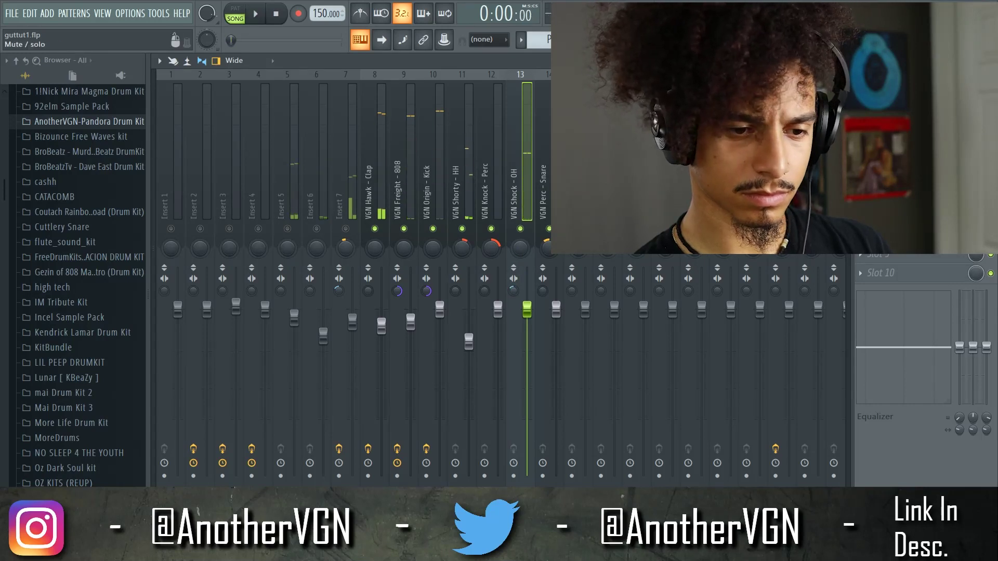
key(space)
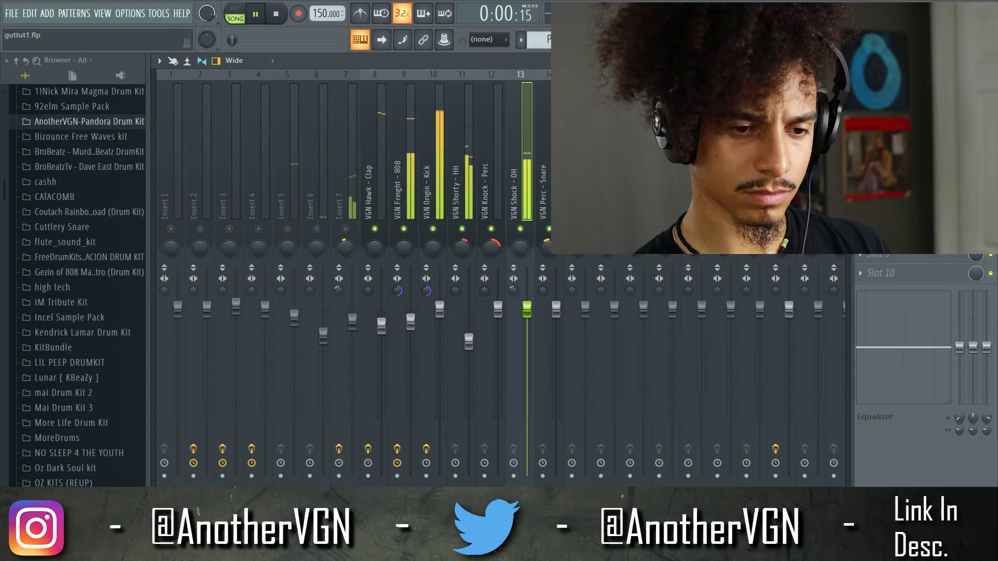
click(782, 156)
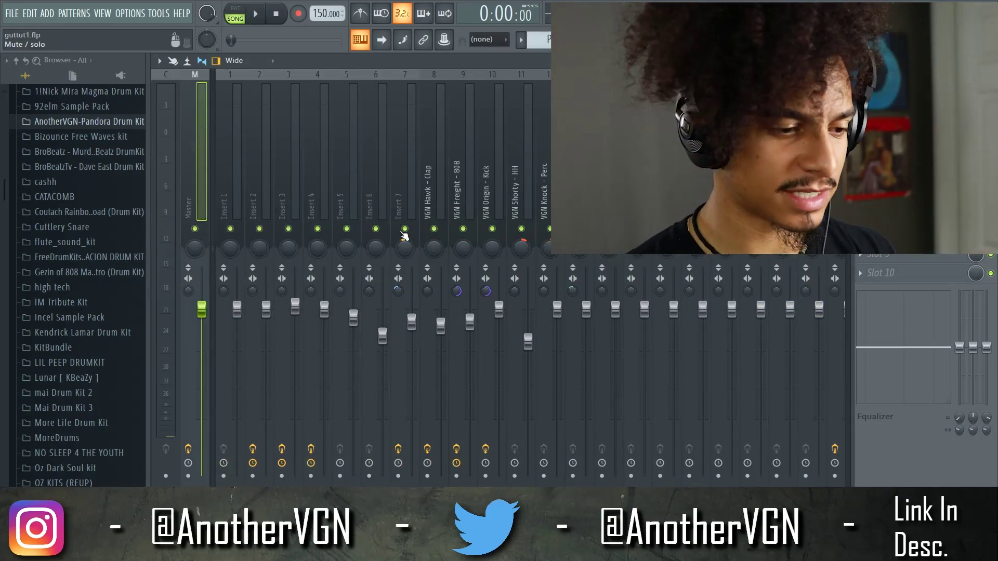
Mute Inserts 6 and 7 and raise Insert 5's volume to match Insert 4's fader during playback.
click(376, 229)
key(space)
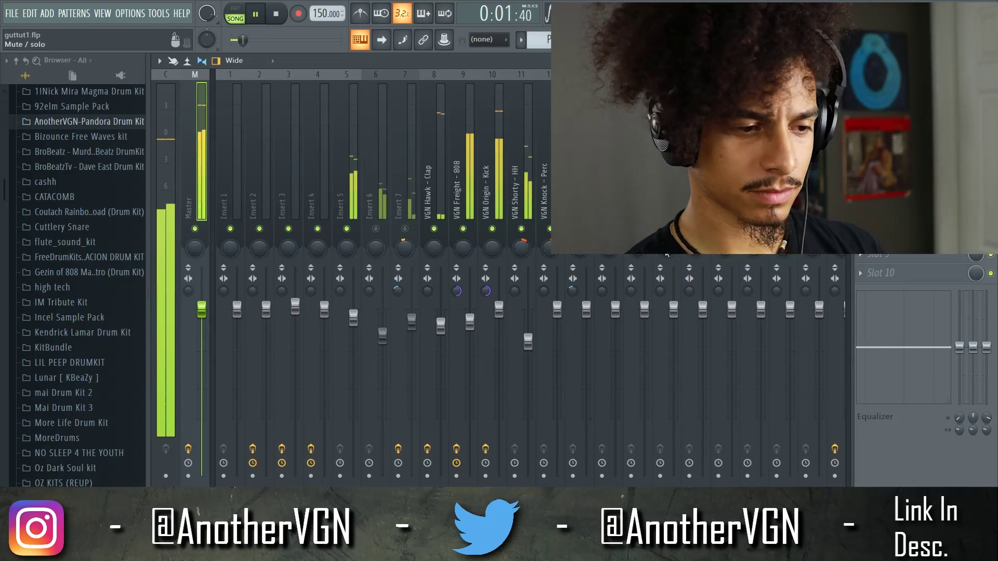
drag(349, 317, 349, 312)
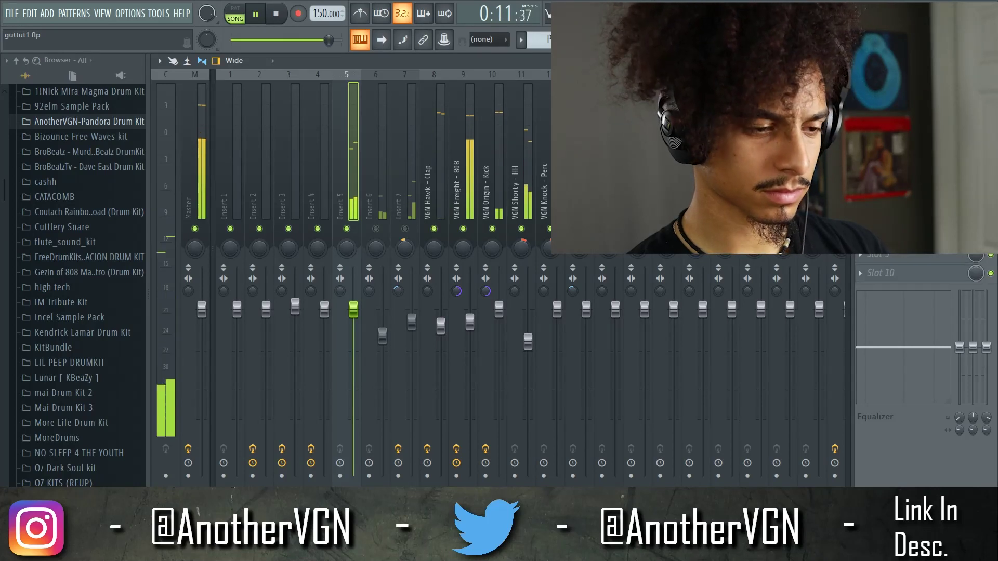
Unmute Insert 6, raise its volume slightly during playback and set its stereo separation to 39% separated.
key(space)
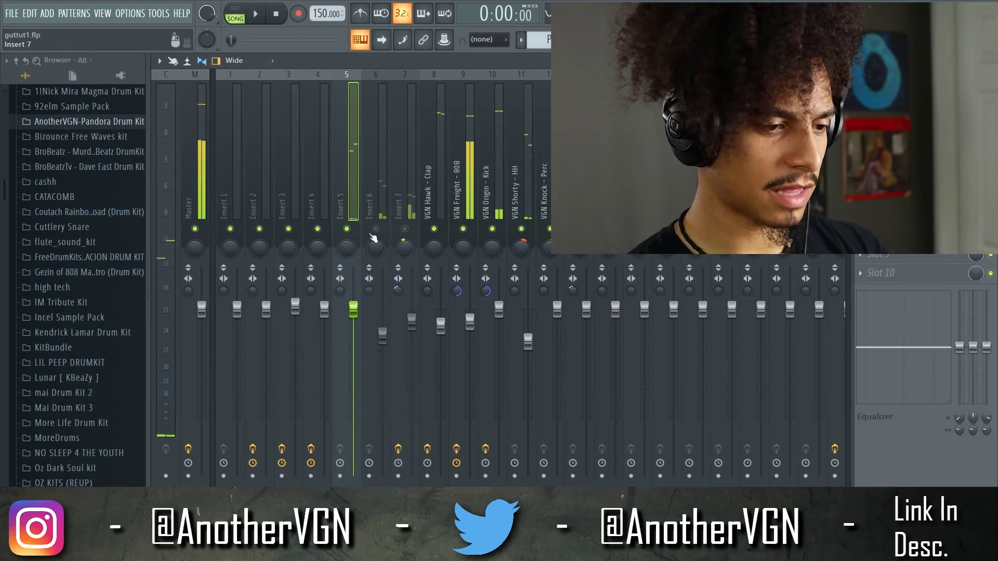
key(space)
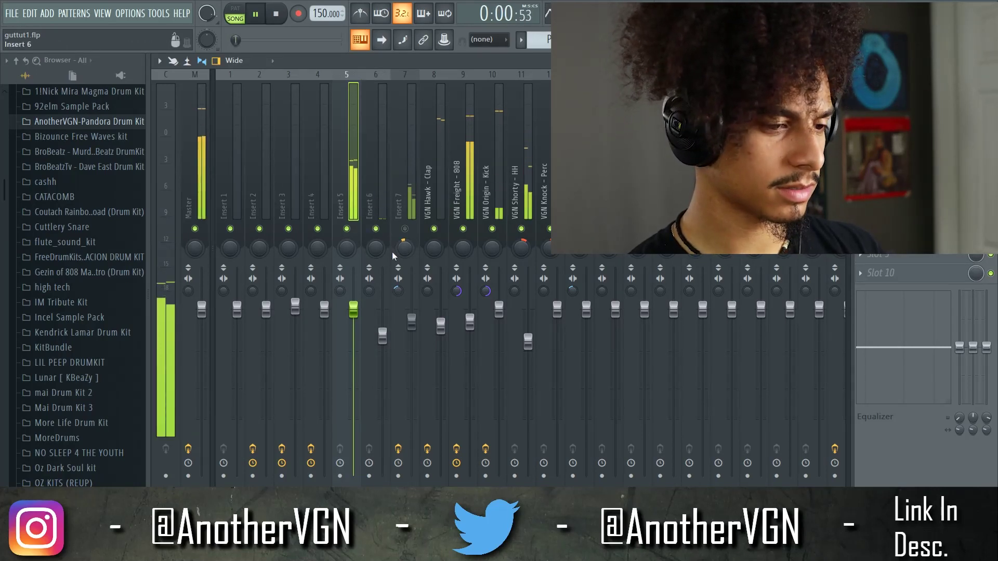
drag(382, 335, 382, 334)
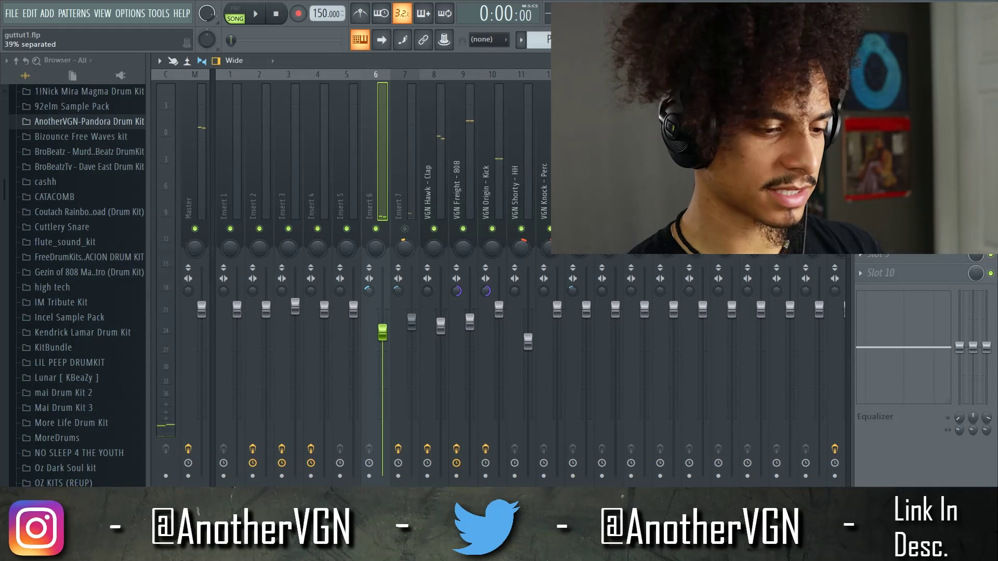
Unmute Insert 7, raise its volume to about 99% (-0.3 dB) and play the song again.
key(space)
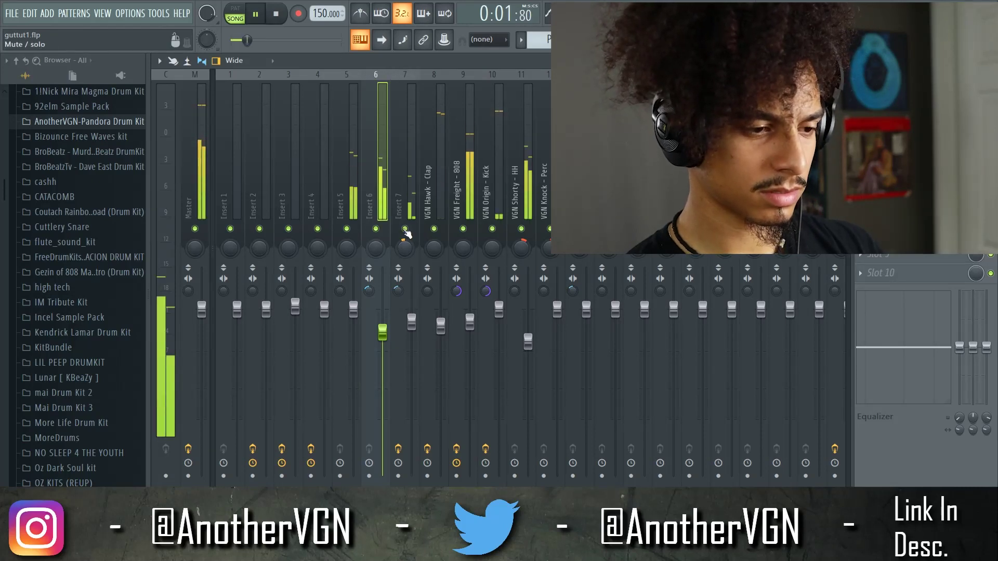
key(space)
drag(411, 322, 412, 311)
key(space)
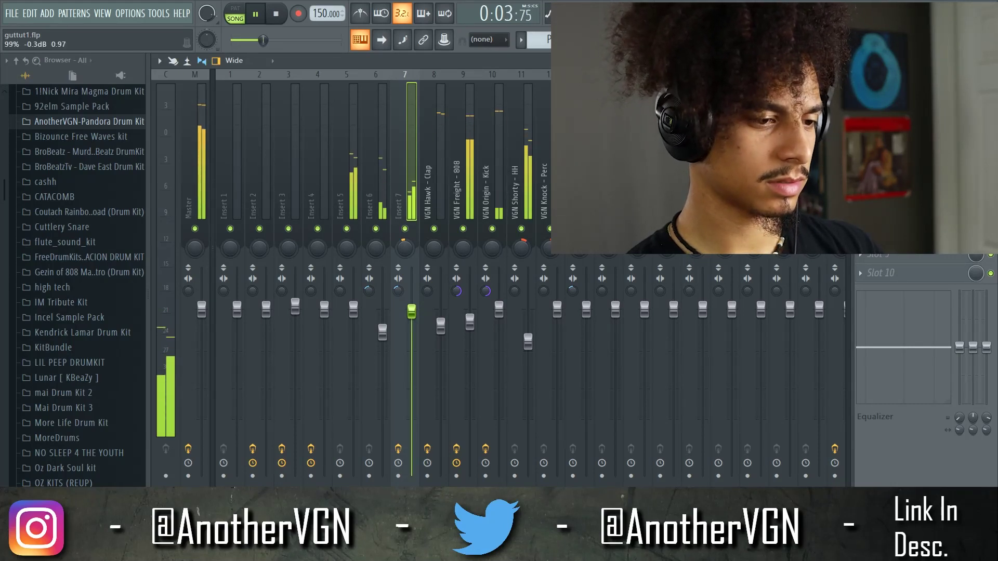